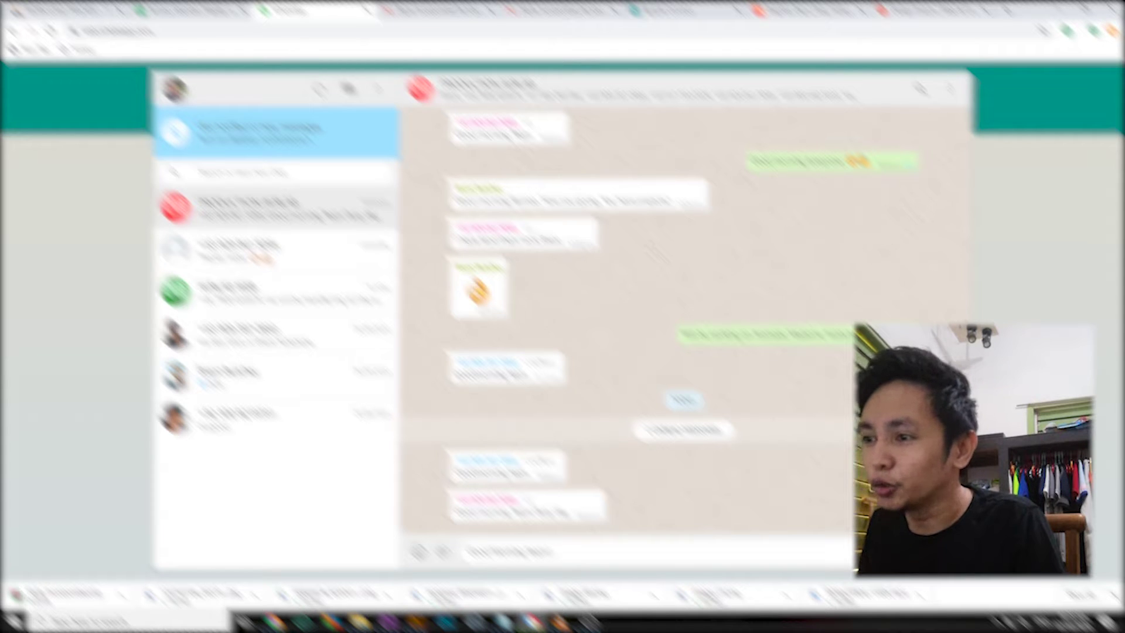
- Add an emoji to the greeting being written in the open group chat
{"action": "left_click", "coordinate": [418, 551]}
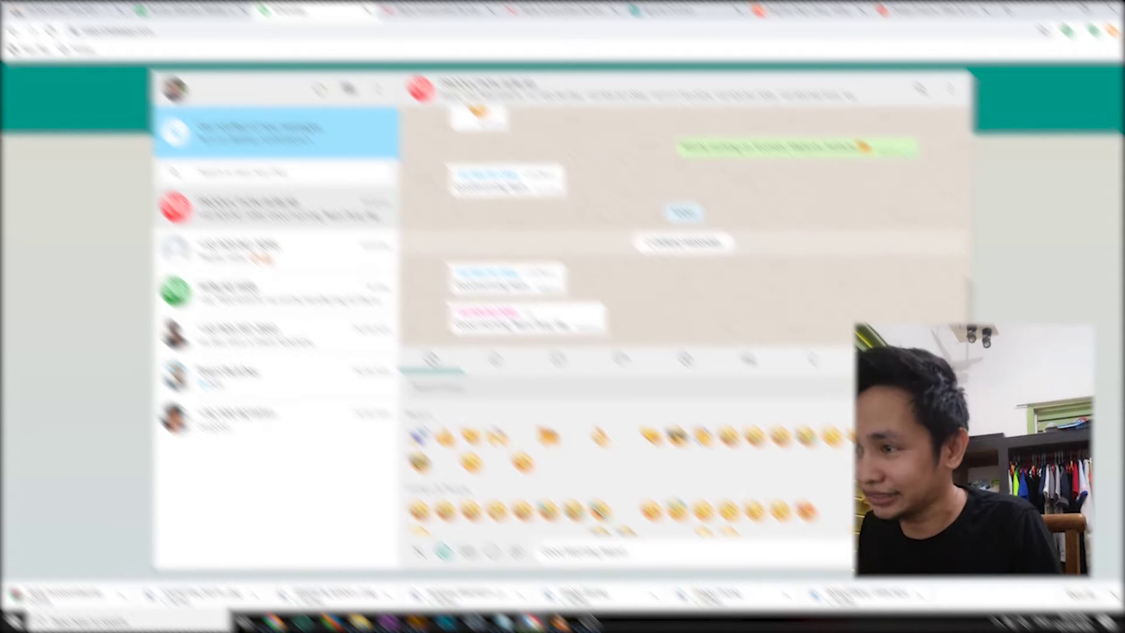
{"action": "left_click", "coordinate": [625, 435]}
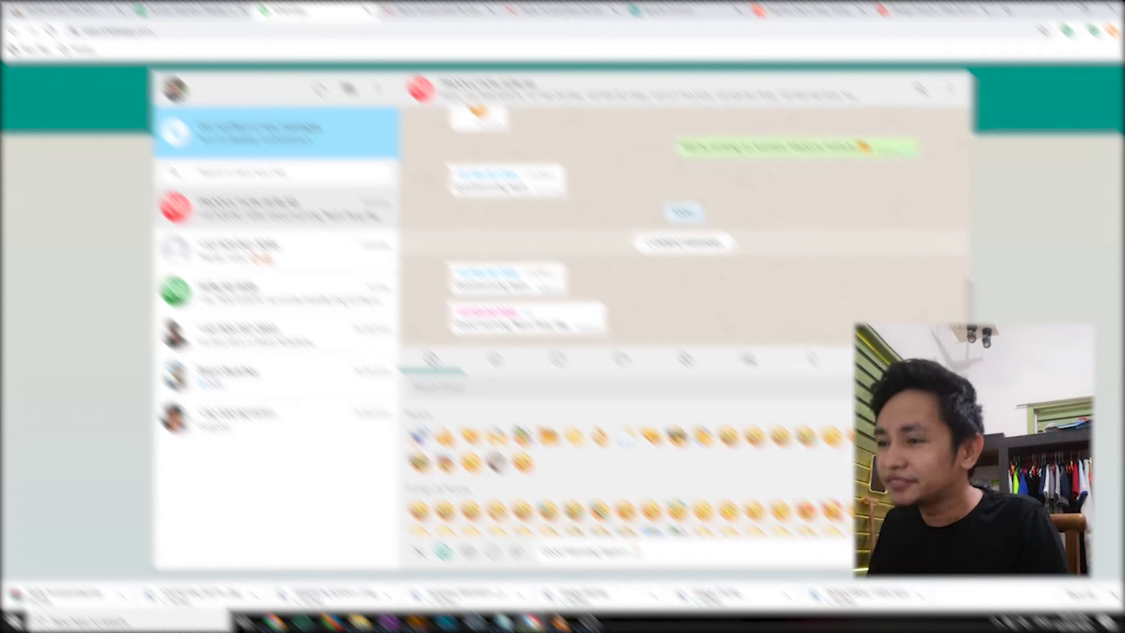
{"action": "scroll", "coordinate": [609, 469], "scroll_direction": "down", "scroll_amount": 2}
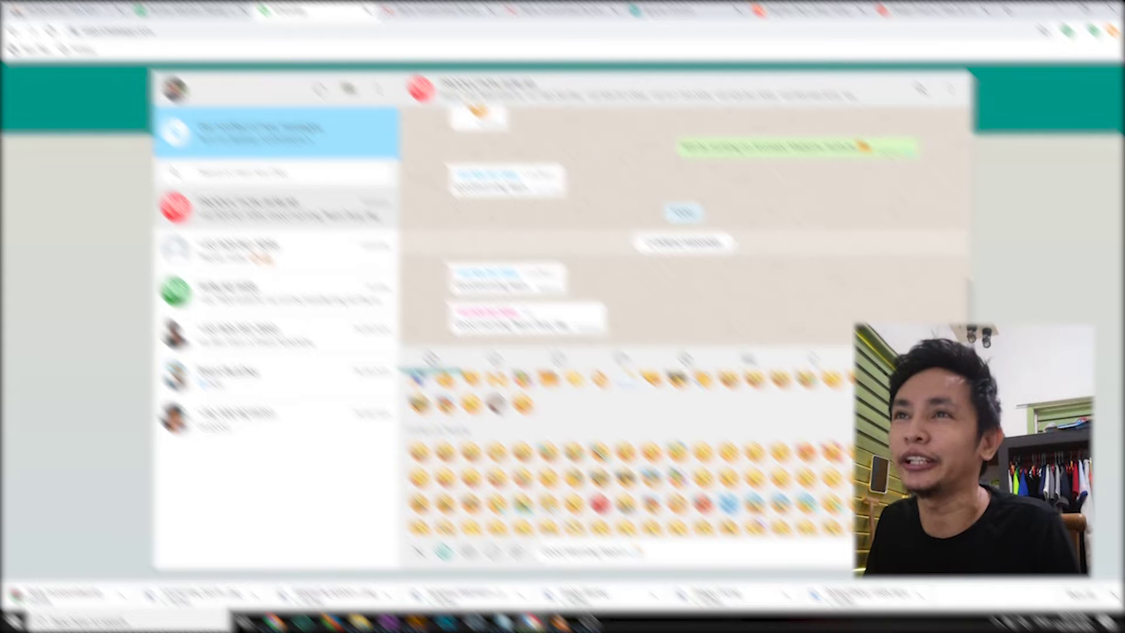
- Open the file-sharing link from the job e-mail in a new tab and go to the shared files
{"action": "left_click", "coordinate": [556, 11]}
{"action": "right_click", "coordinate": [332, 473]}
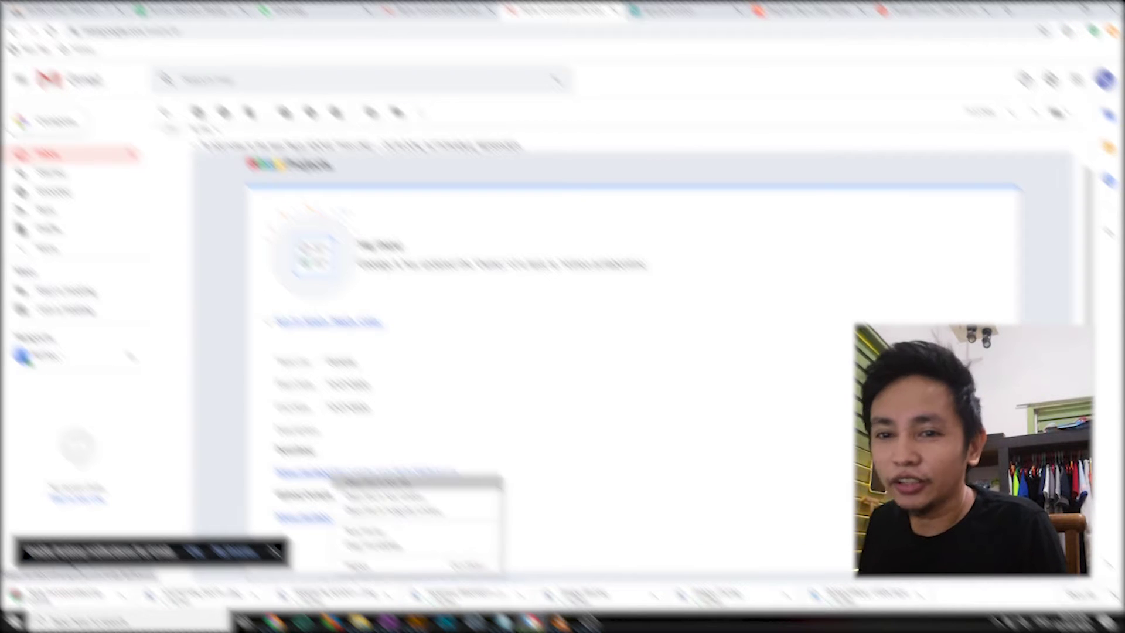
{"action": "left_click", "coordinate": [375, 482]}
{"action": "left_click", "coordinate": [609, 11]}
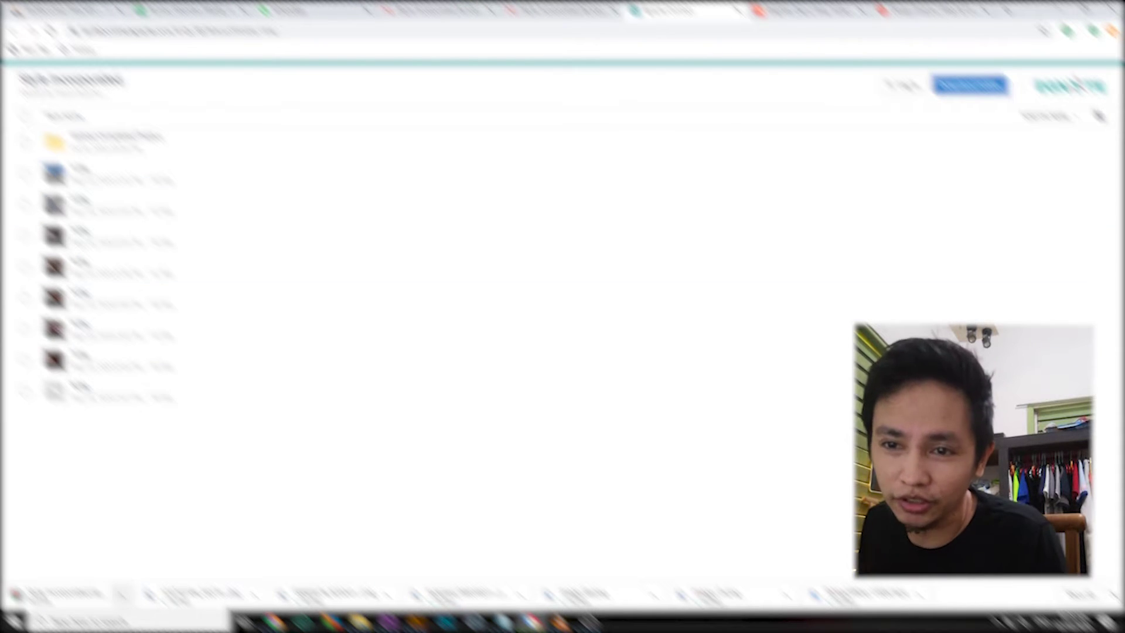
- Load the website whose address begins with "spee" in place of the portfolio page
{"action": "left_click", "coordinate": [550, 11]}
{"action": "scroll", "coordinate": [632, 351], "scroll_direction": "up", "scroll_amount": 1}
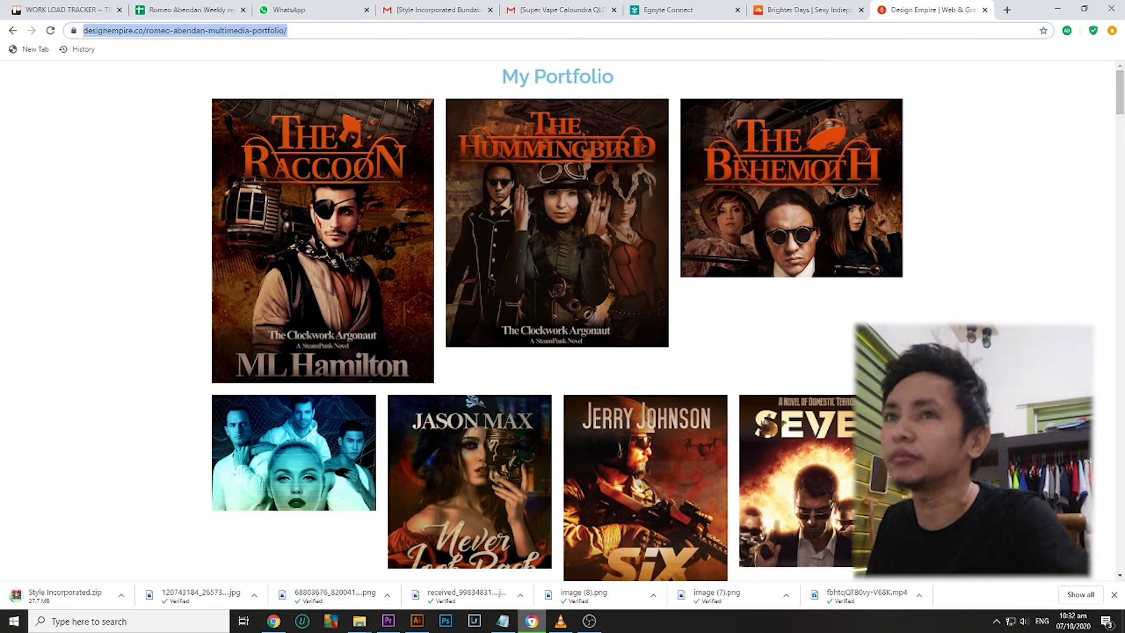
{"action": "type", "text": "spee"}
{"action": "key", "text": "Return"}
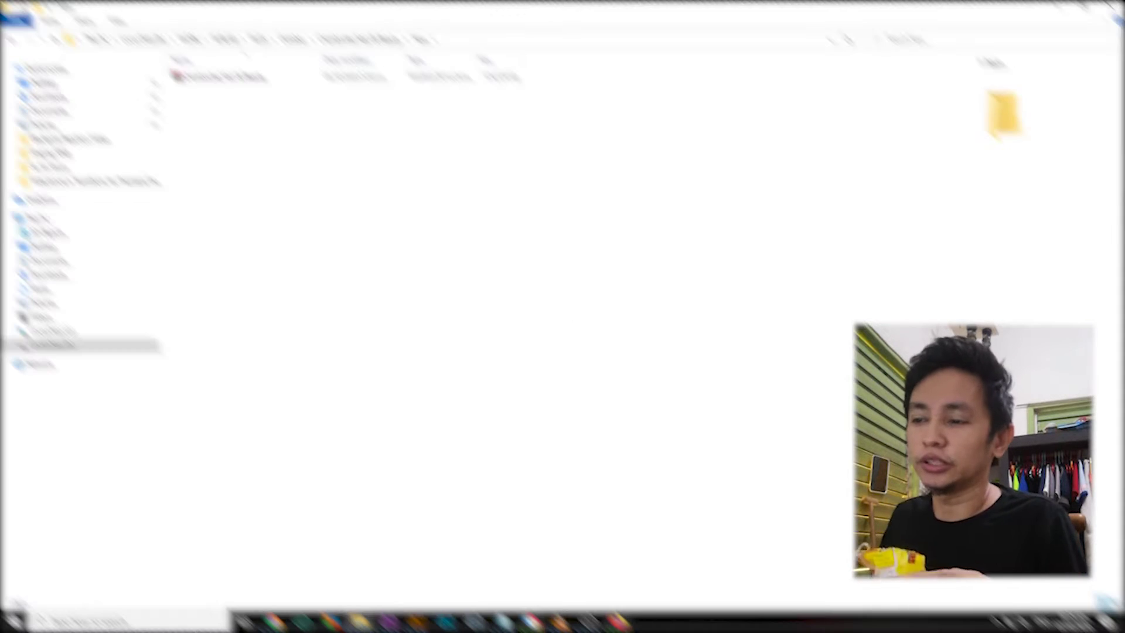
- Extract the compressed archive in the job's folder
{"action": "left_click", "coordinate": [223, 76]}
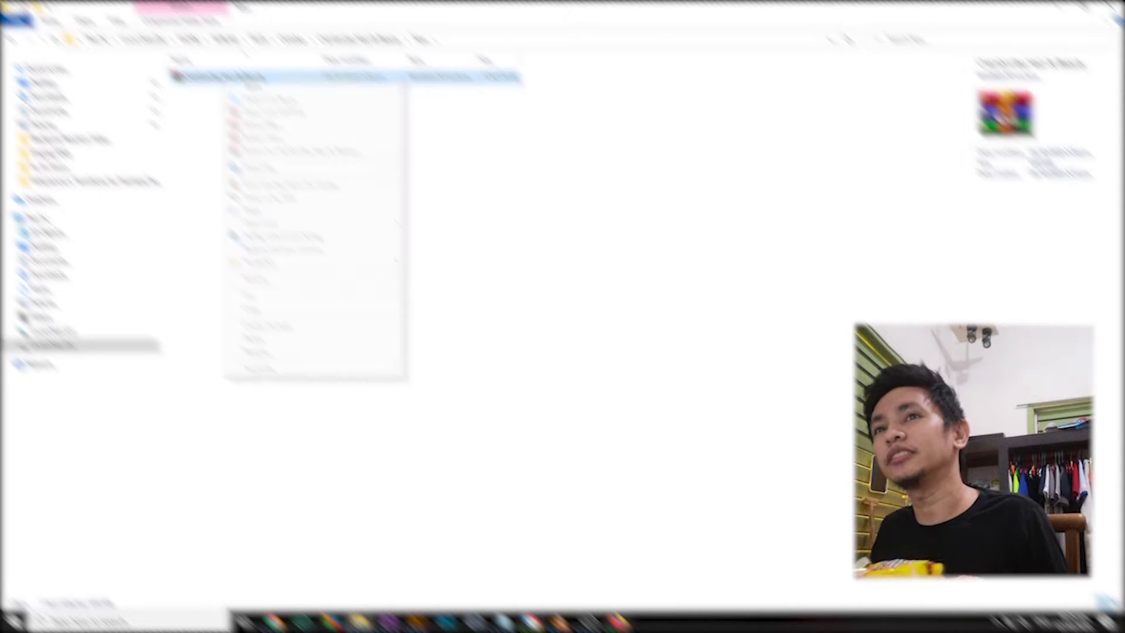
{"action": "right_click", "coordinate": [222, 77]}
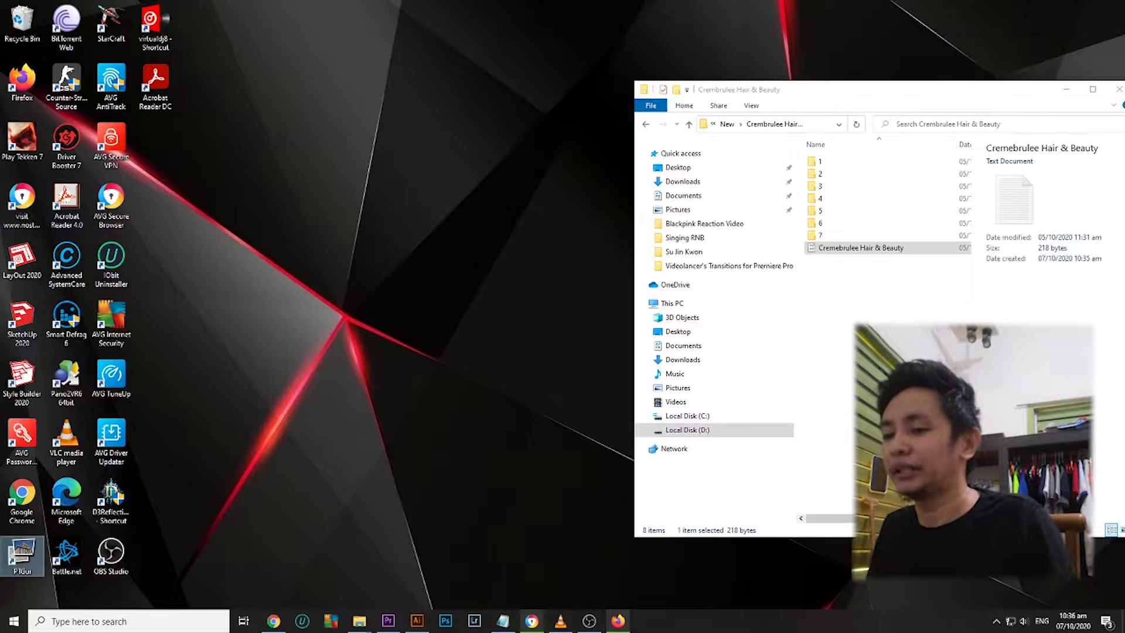
- Load all images from folder 1 into PTGui, enabling HDR mode with linked bracketed images and the Exposure Fusion method
{"action": "double_click", "coordinate": [820, 161]}
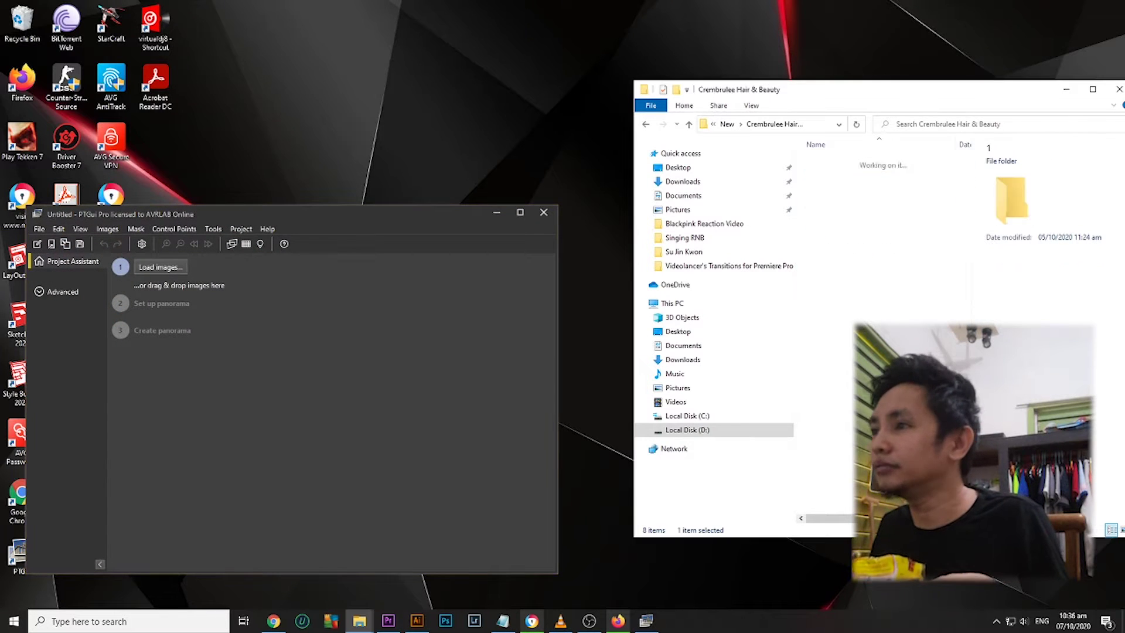
{"action": "left_click", "coordinate": [835, 173]}
{"action": "key", "text": "ctrl+a"}
{"action": "left_click_drag", "start_coordinate": [834, 173], "coordinate": [325, 435]}
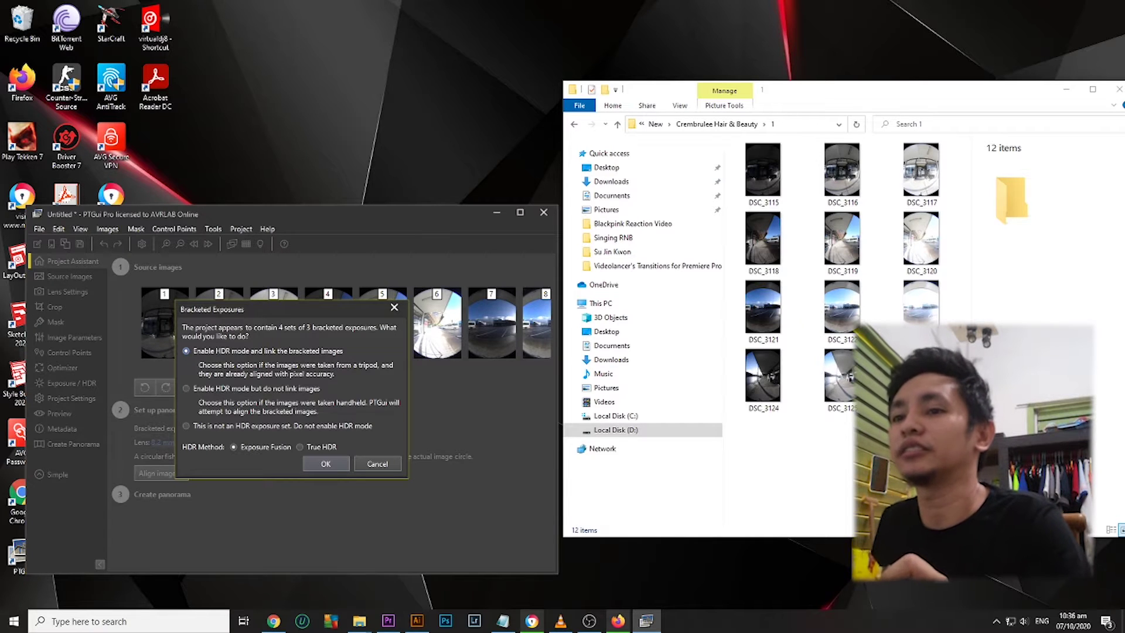
{"action": "key", "text": "Return"}
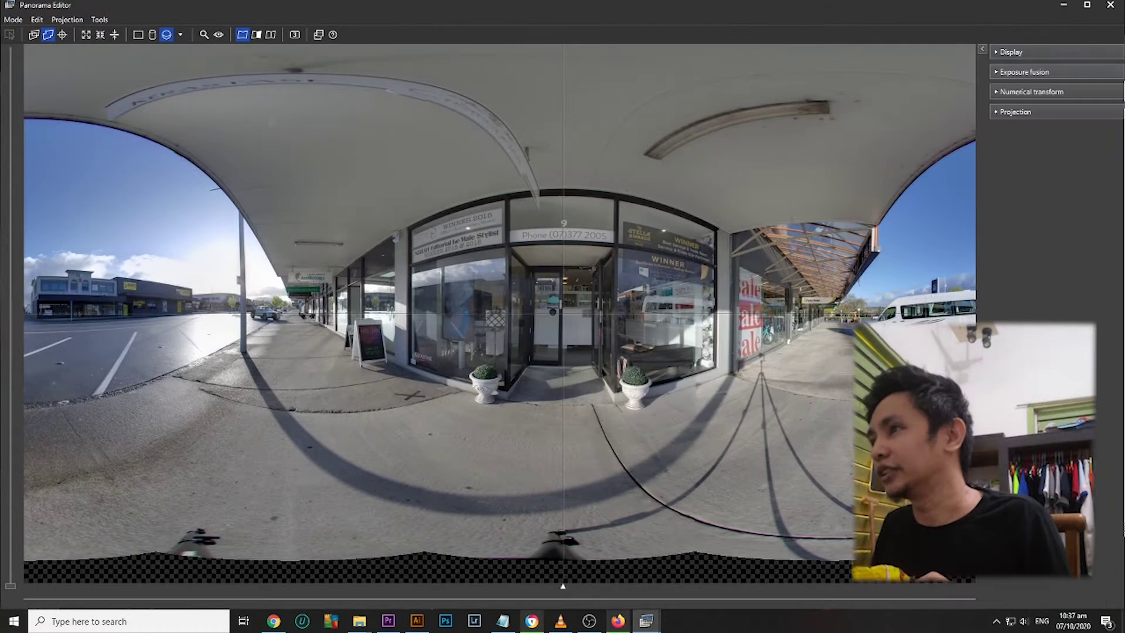
- Set the panorama's exposure fusion to boost shadows by 3 EV and reduce lights by 3, and close the Panorama Editor
{"action": "left_click", "coordinate": [1055, 71]}
{"action": "left_click", "coordinate": [1104, 111]}
{"action": "type", "text": "3"}
{"action": "key", "text": "Tab"}
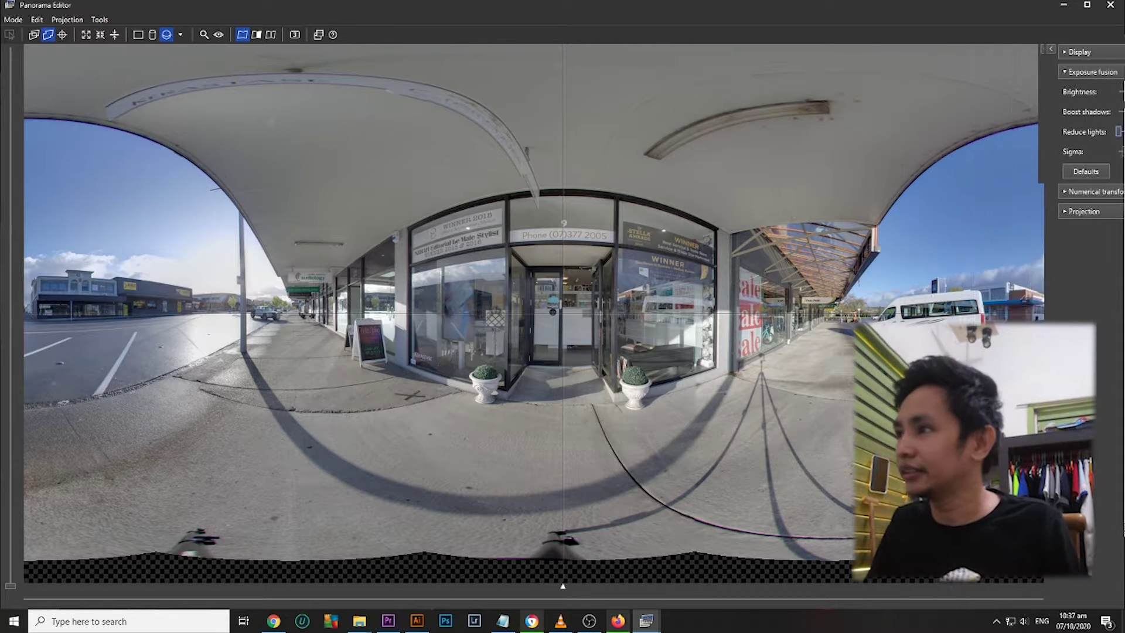
{"action": "key", "text": "Tab"}
{"action": "type", "text": "3"}
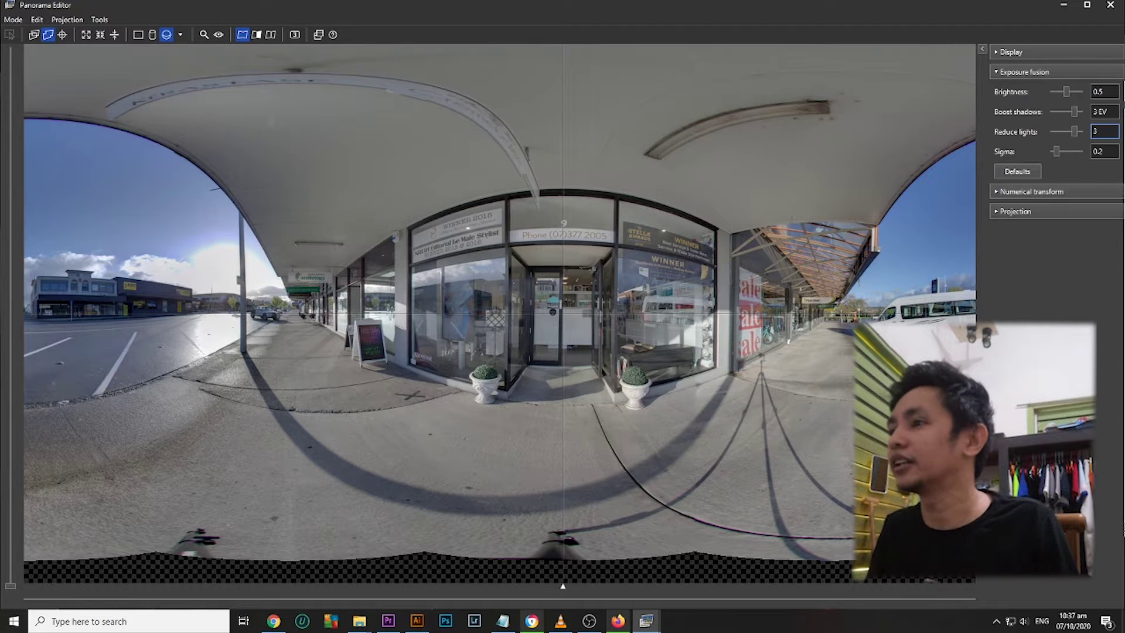
{"action": "left_click", "coordinate": [982, 49]}
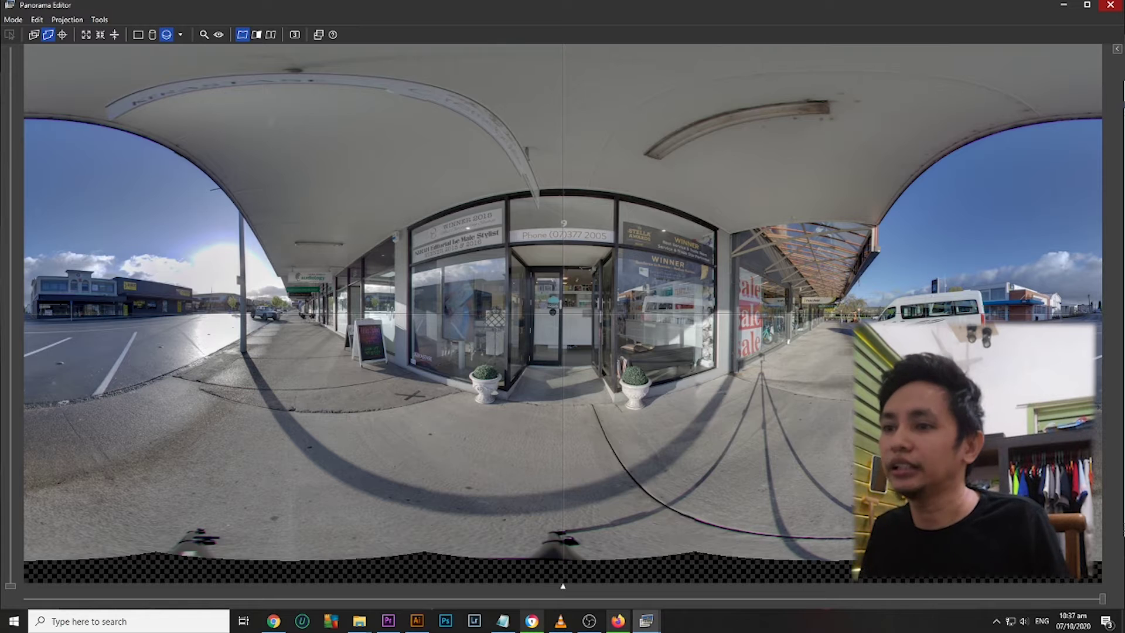
{"action": "left_click", "coordinate": [1110, 5]}
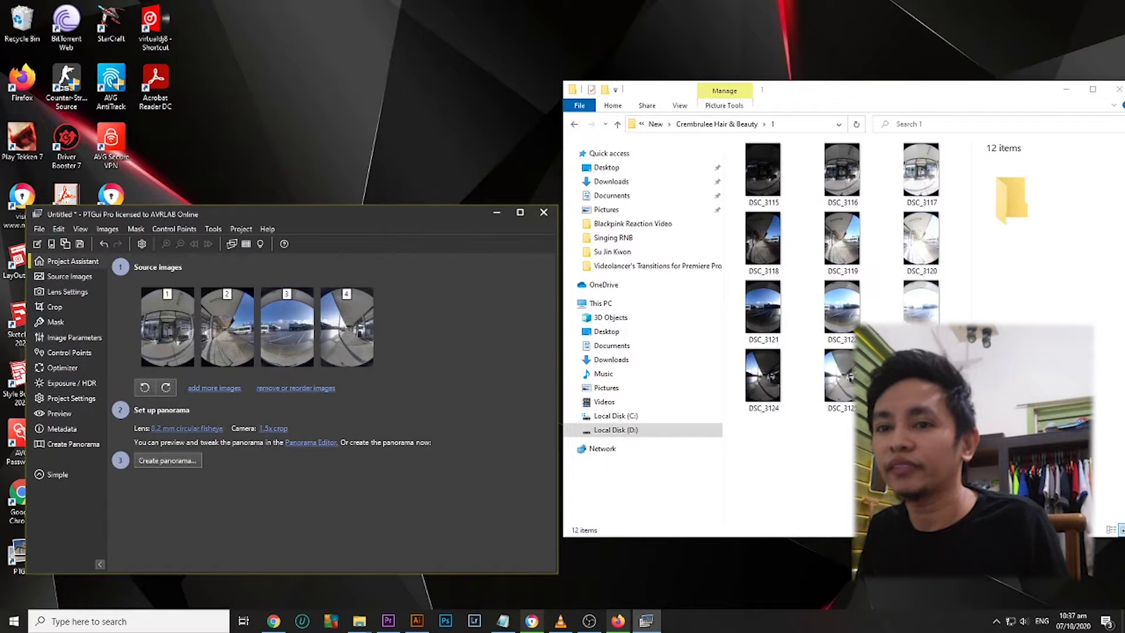
- Set the panorama output's blending feather to 0.18 and its width to 10000 pixels
{"action": "left_click", "coordinate": [168, 460]}
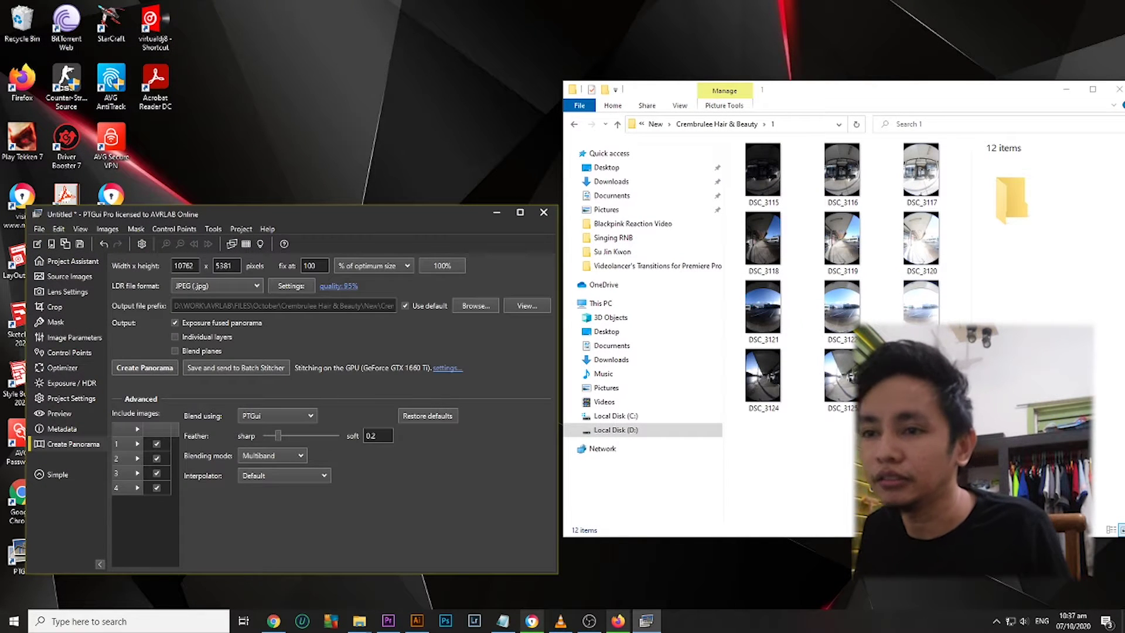
{"action": "left_click_drag", "start_coordinate": [279, 436], "coordinate": [276, 436]}
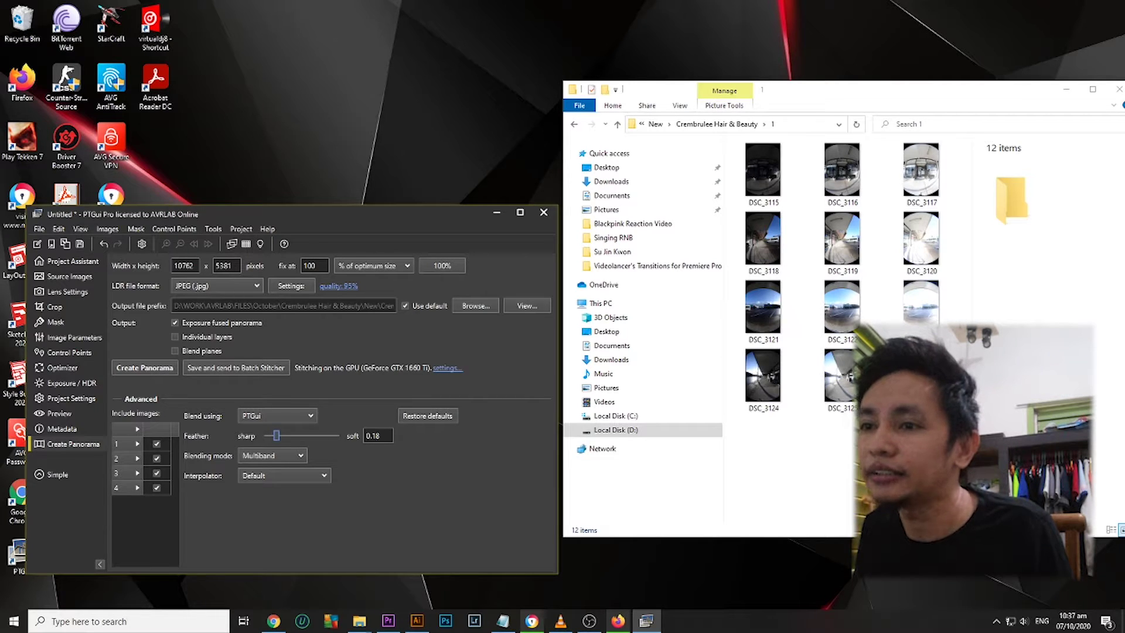
{"action": "double_click", "coordinate": [183, 265]}
{"action": "type", "text": "10000"}
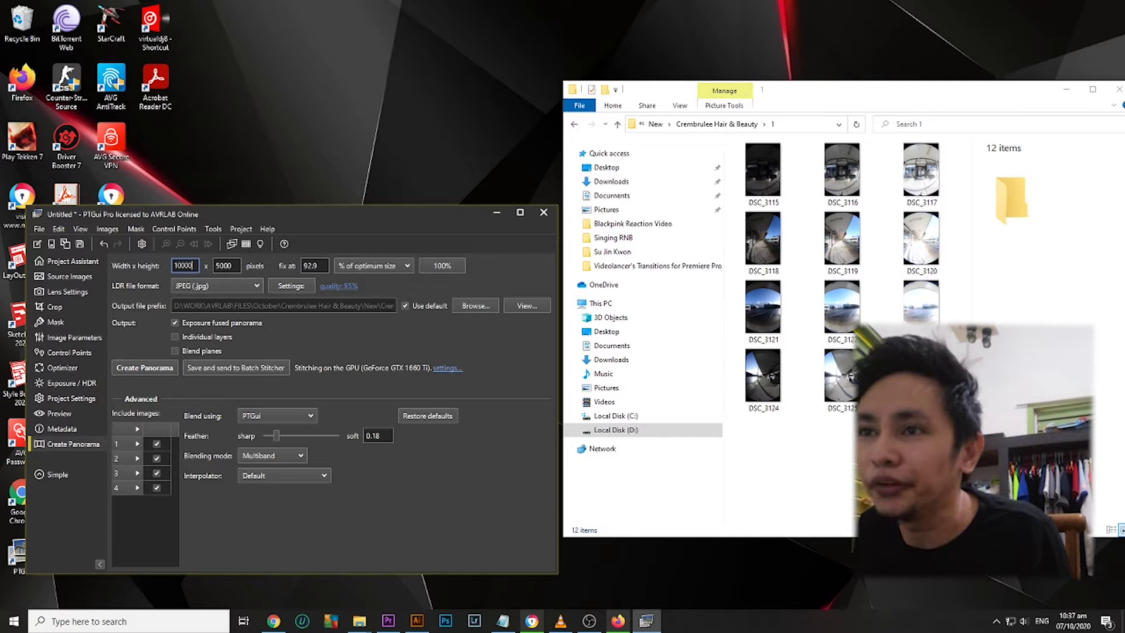
- Set the JPEG quality to 100% and create the exposure fused panorama from the folder 1 images
{"action": "left_click", "coordinate": [291, 286]}
{"action": "type", "text": "100"}
{"action": "key", "text": "Return"}
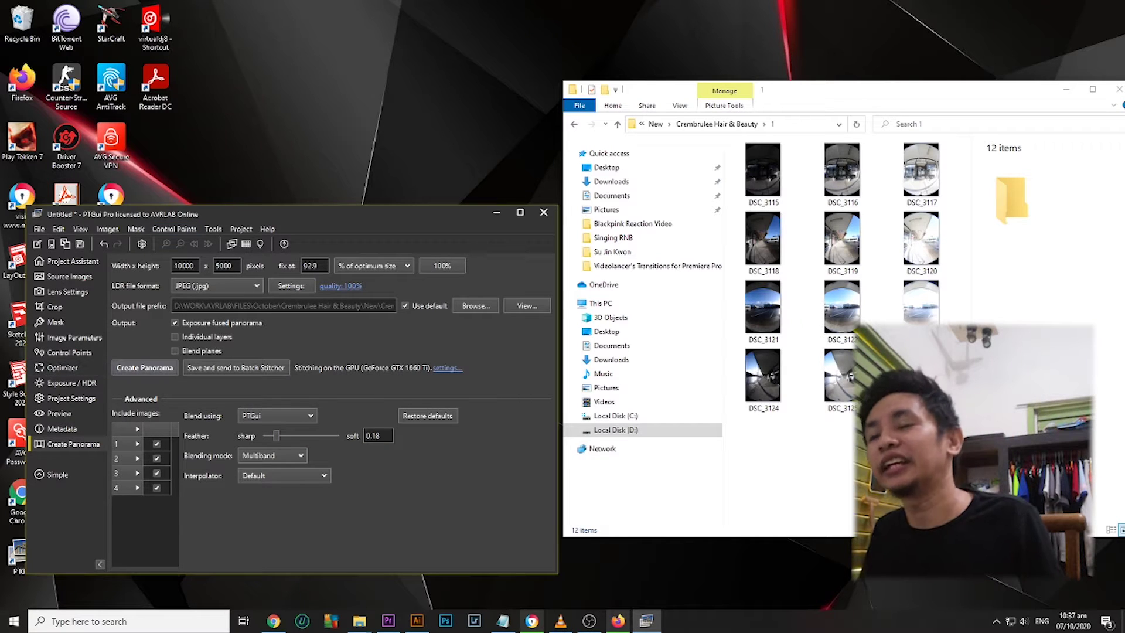
{"action": "left_click", "coordinate": [145, 368]}
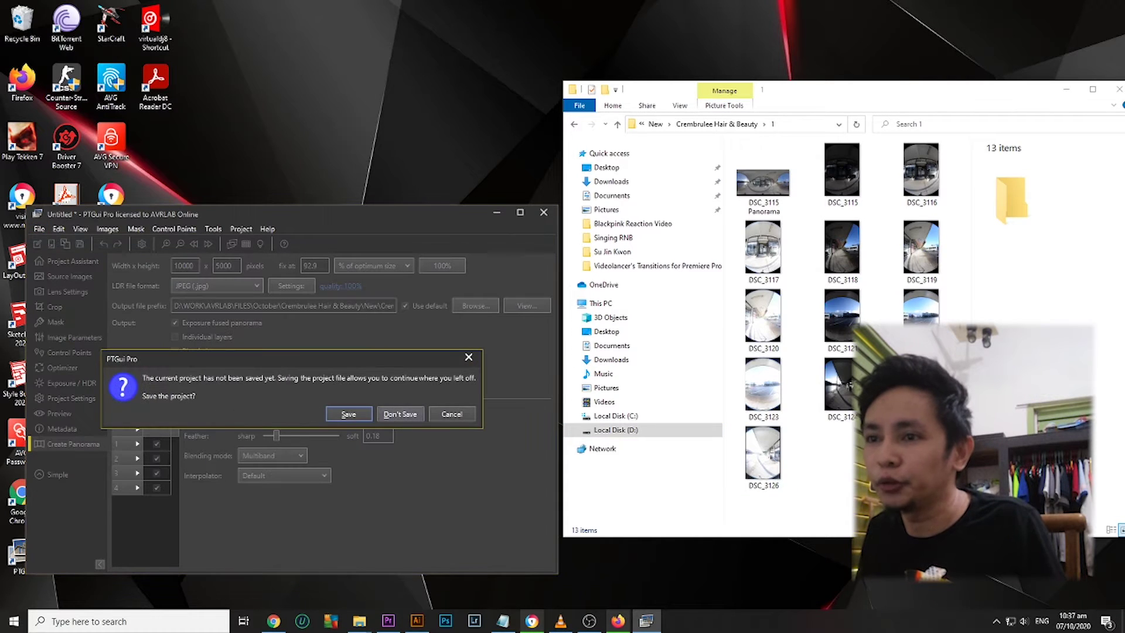
- Discard the current project without saving it and load all four images from folder 2
{"action": "left_click", "coordinate": [400, 413]}
{"action": "left_click", "coordinate": [574, 124]}
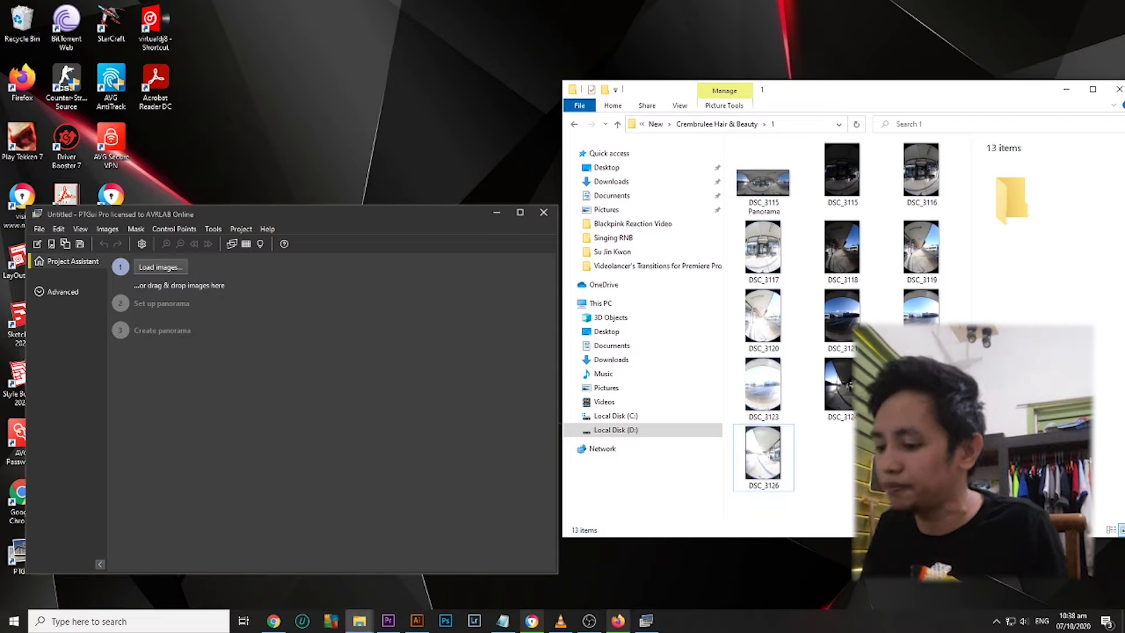
{"action": "double_click", "coordinate": [749, 174]}
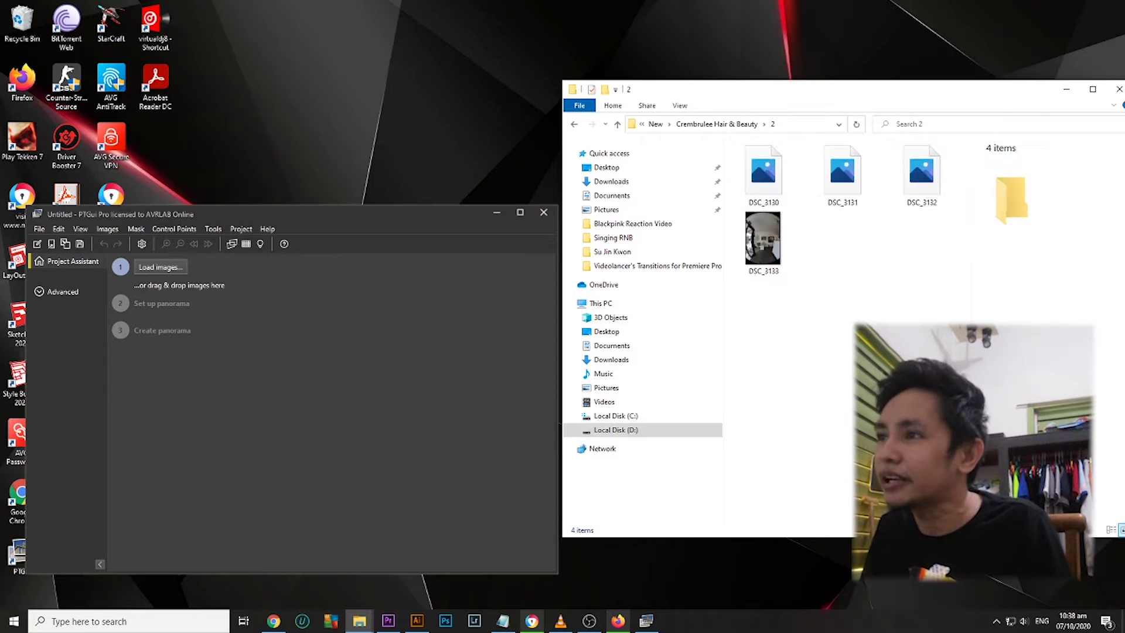
{"action": "key", "text": "ctrl+a"}
{"action": "left_click_drag", "start_coordinate": [763, 240], "coordinate": [367, 346]}
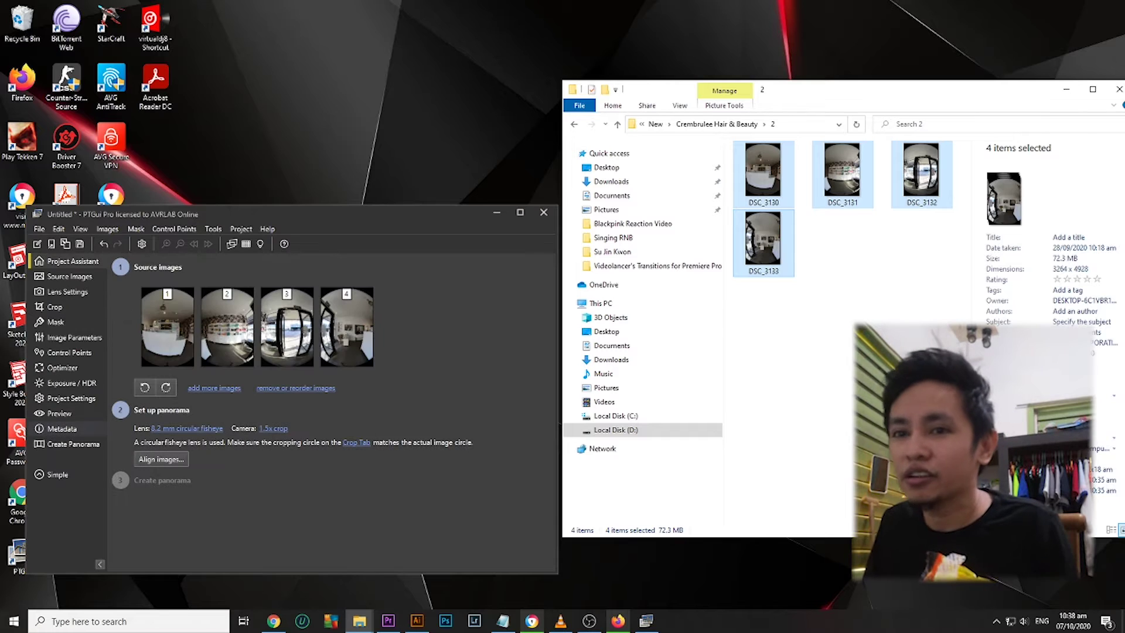
- Align the four images and apply tone mapping to the resulting panorama in the Panorama Editor
{"action": "left_click", "coordinate": [161, 459]}
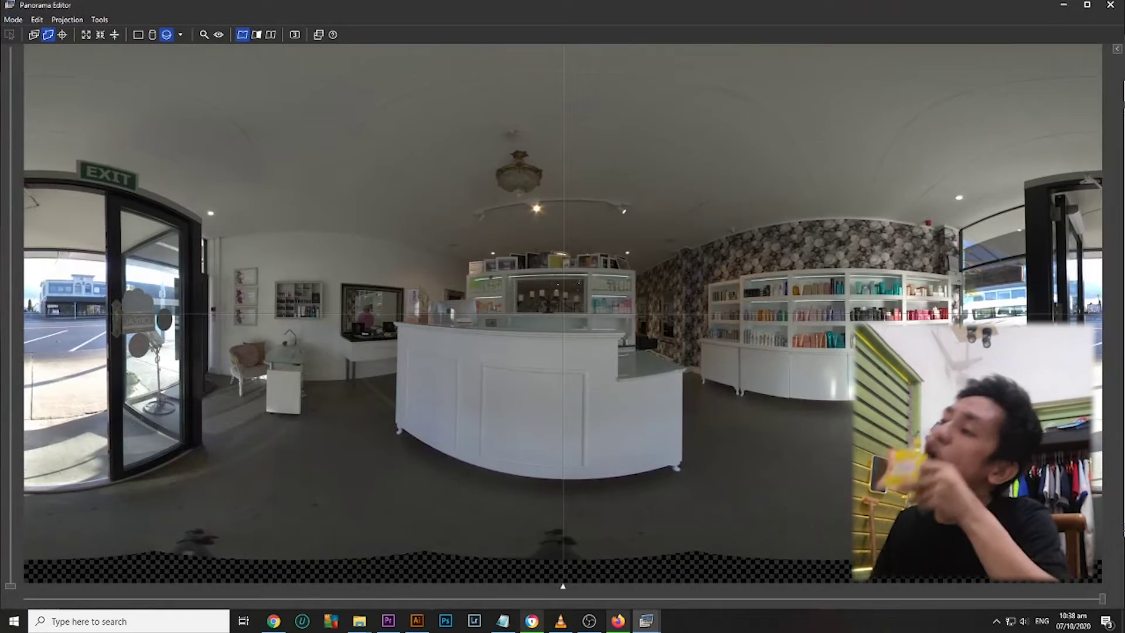
{"action": "left_click", "coordinate": [1117, 49]}
{"action": "left_click", "coordinate": [1055, 71]}
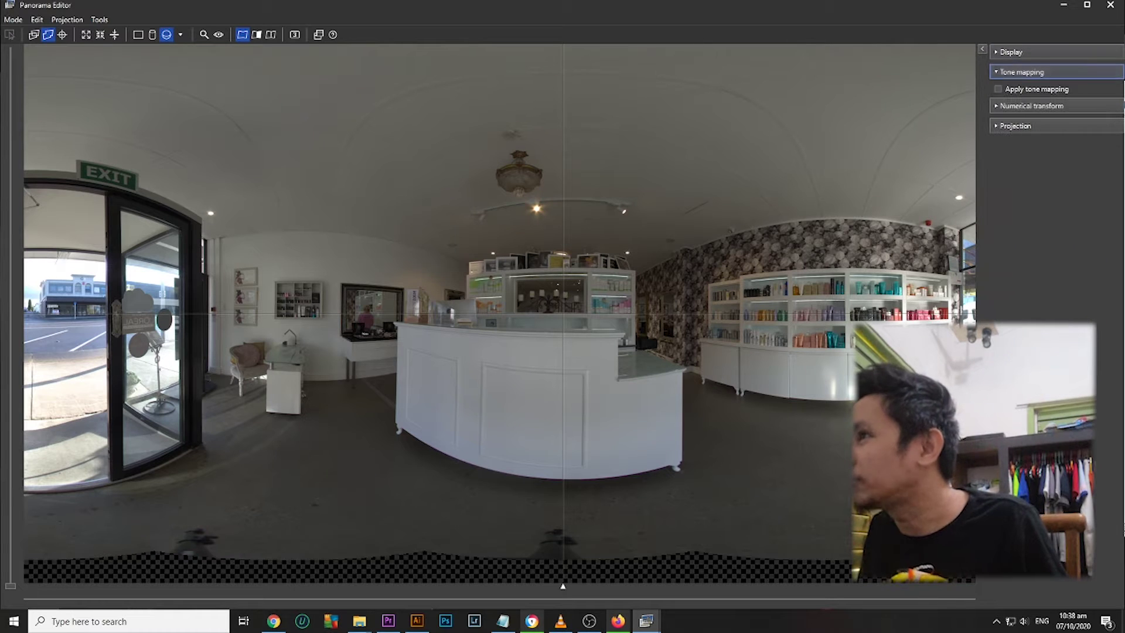
{"action": "left_click", "coordinate": [998, 88]}
{"action": "left_click", "coordinate": [982, 49]}
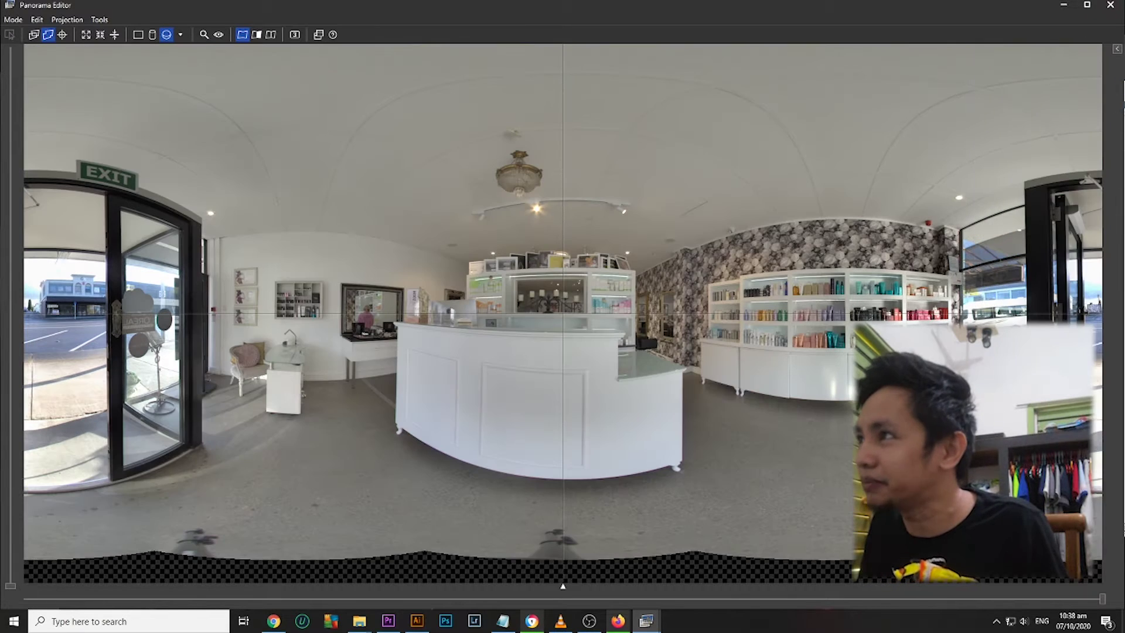
{"action": "left_click", "coordinate": [1109, 5]}
- Set the second panorama's blending feather to 0.18 and its output width to 10000 pixels
{"action": "left_click", "coordinate": [167, 460]}
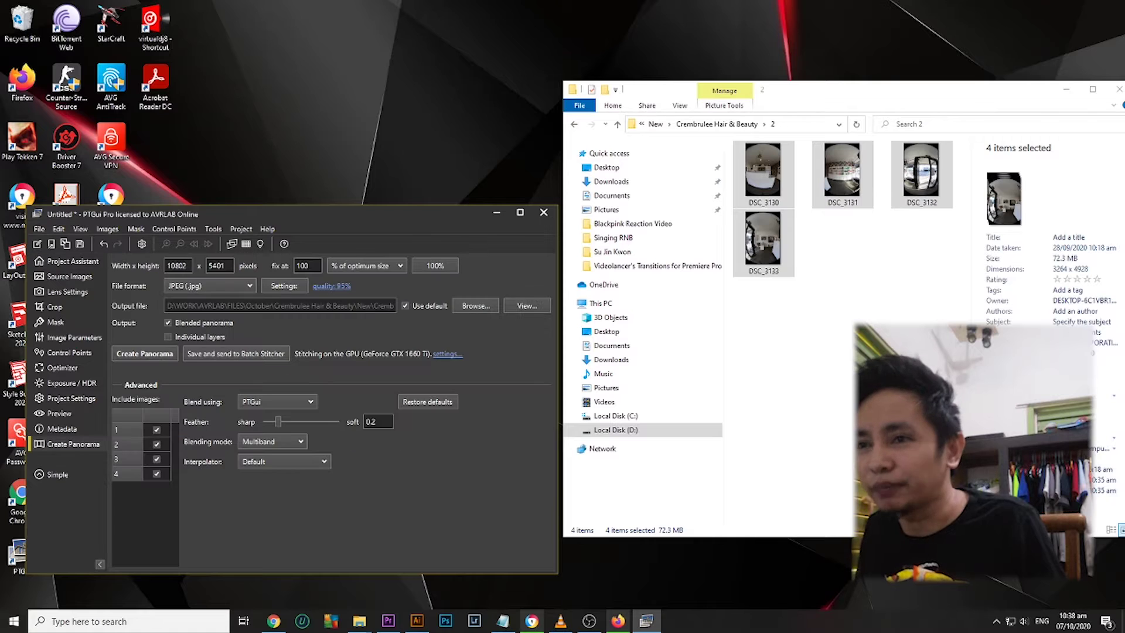
{"action": "left_click_drag", "start_coordinate": [278, 421], "coordinate": [276, 421]}
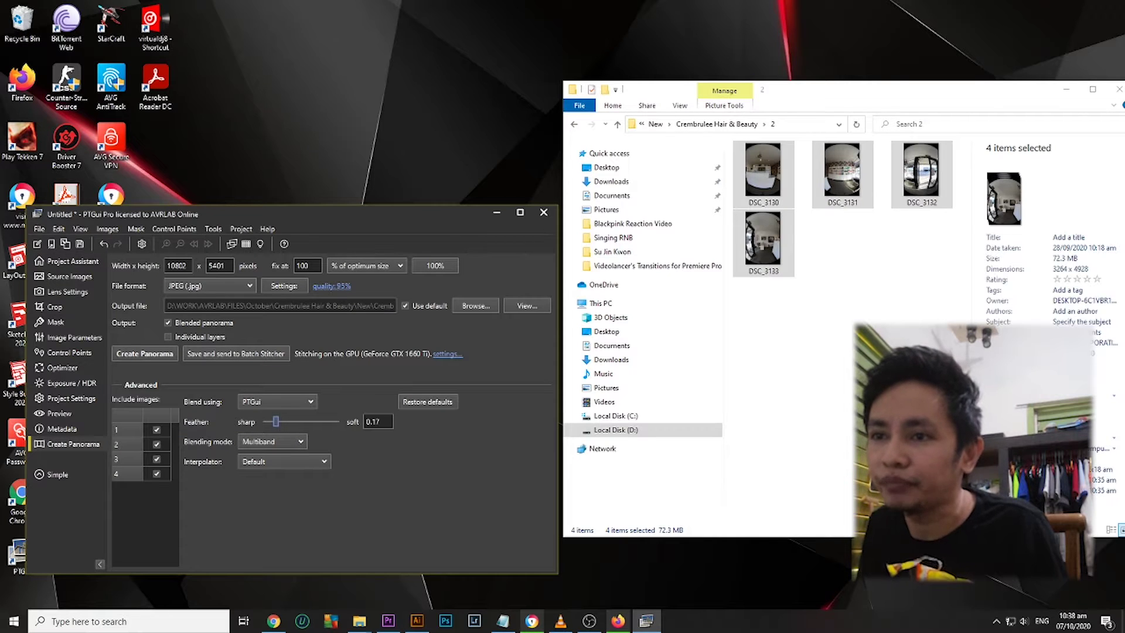
{"action": "double_click", "coordinate": [177, 265]}
{"action": "type", "text": "1000"}
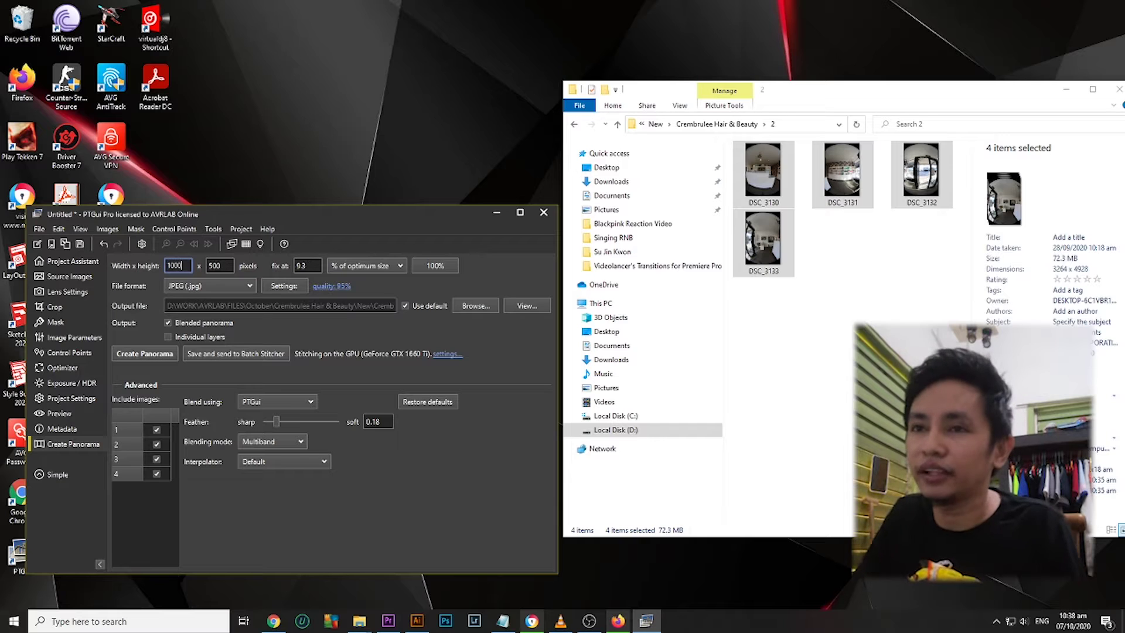
{"action": "type", "text": "00"}
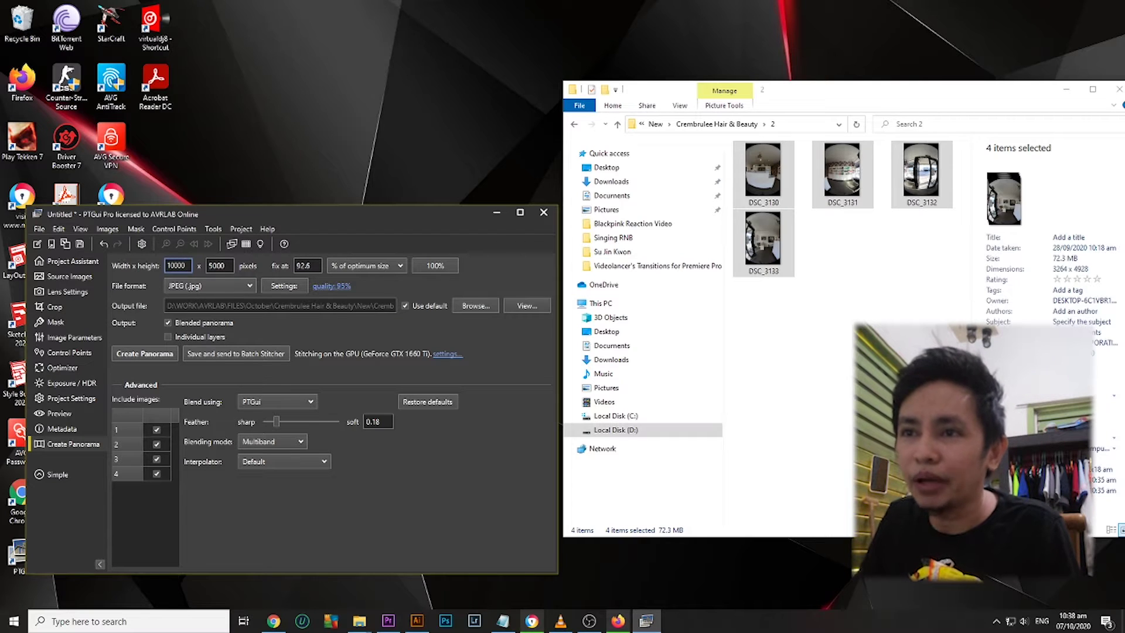
- Set the JPEG quality to 100% and create the blended panorama from the folder 2 images
{"action": "left_click", "coordinate": [284, 285]}
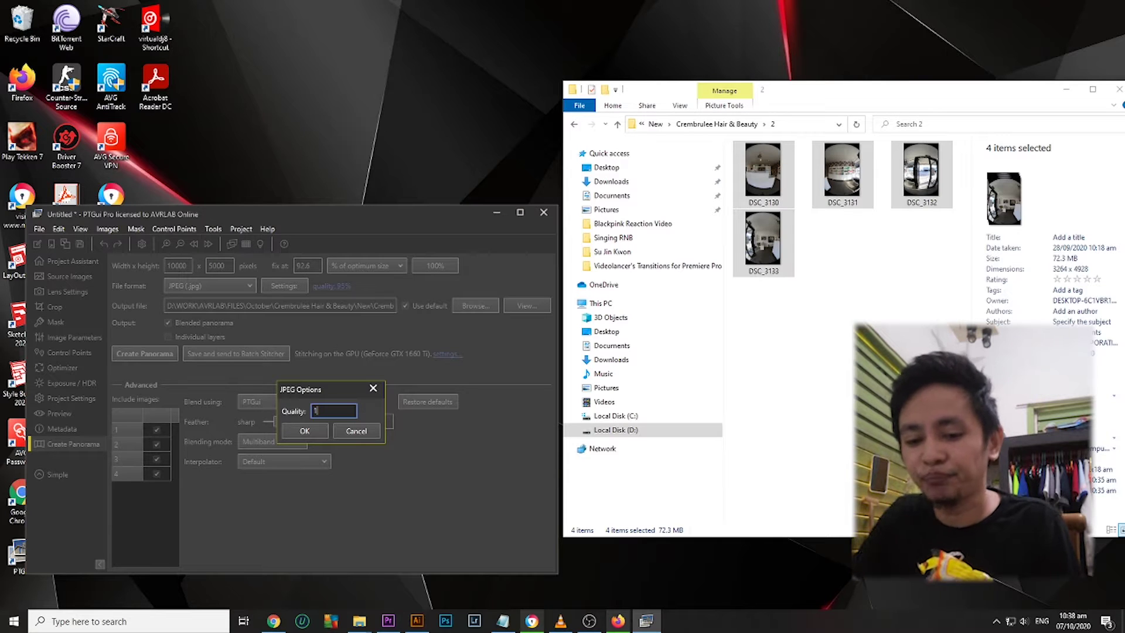
{"action": "type", "text": "100"}
{"action": "key", "text": "Return"}
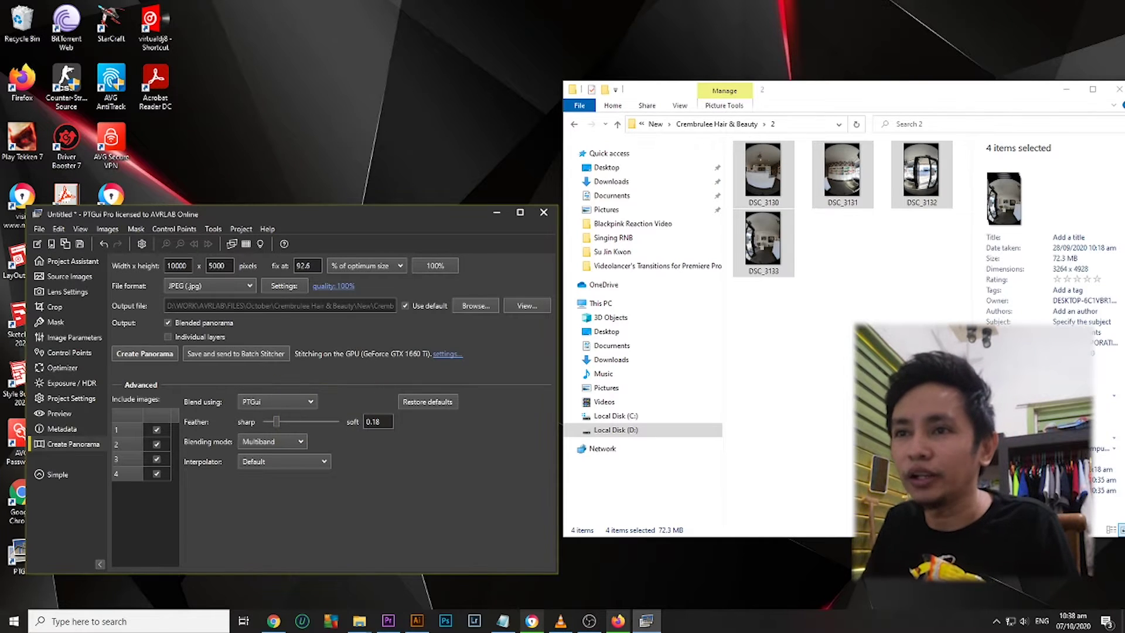
{"action": "left_click", "coordinate": [145, 354]}
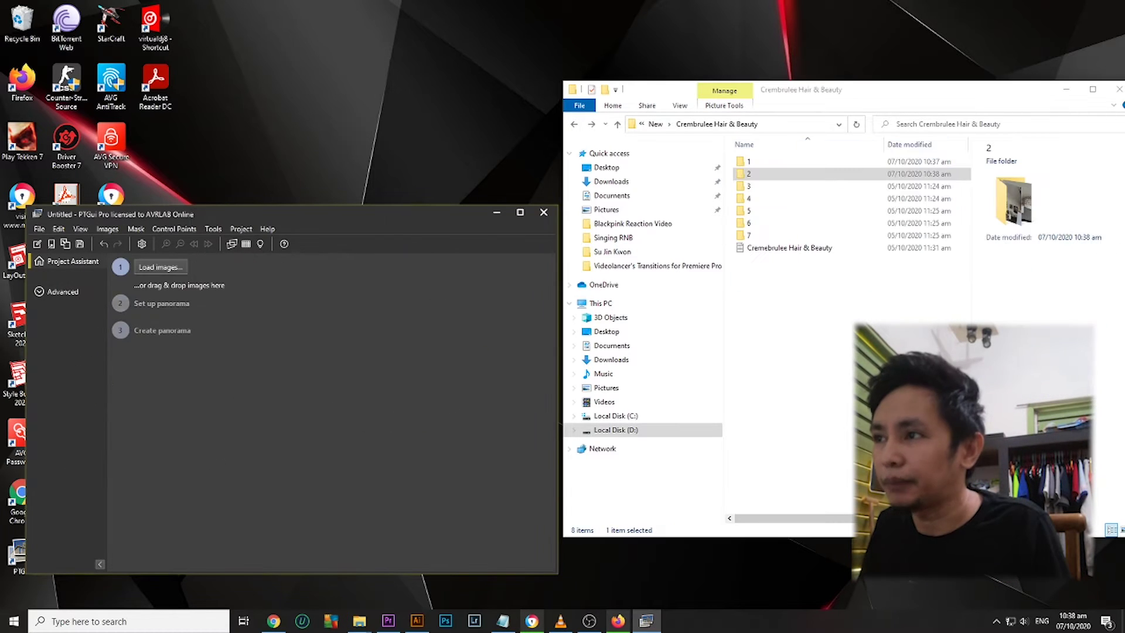
{"action": "left_click", "coordinate": [779, 275]}
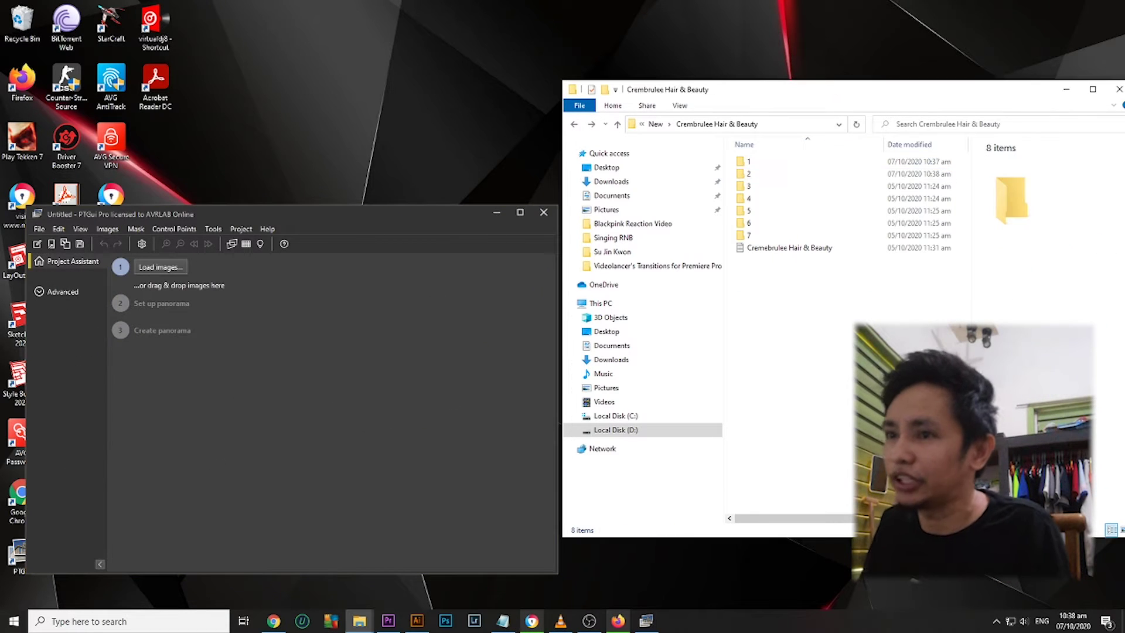
- Load all four images from folder 3 (DSC_3135 to DSC_3138) into the empty PTGui project
{"action": "double_click", "coordinate": [762, 186]}
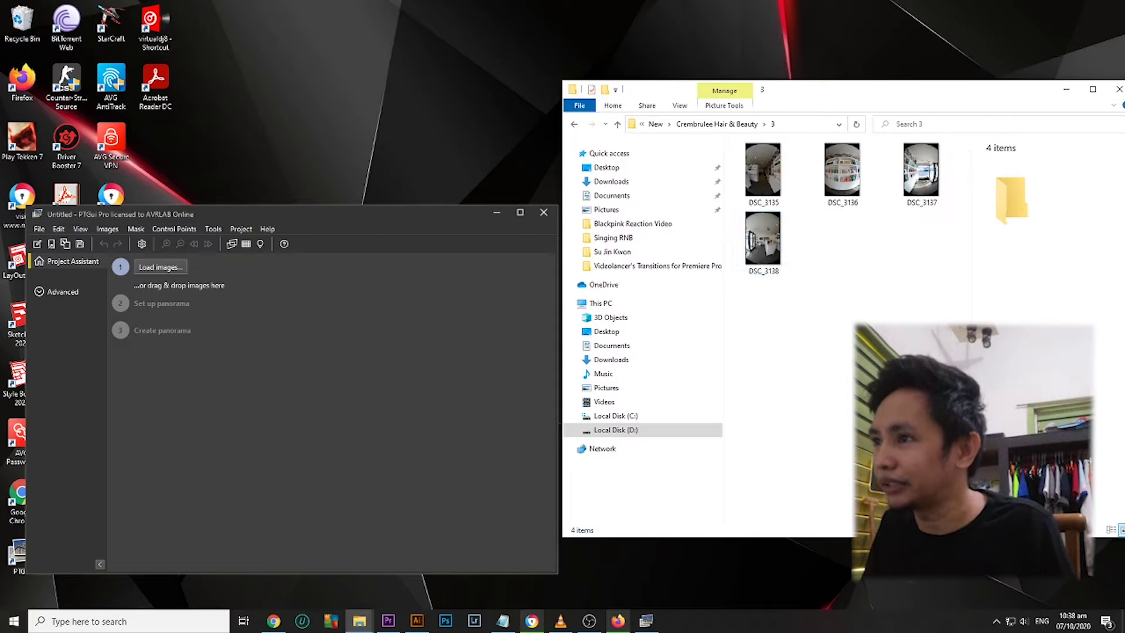
{"action": "left_click_drag", "start_coordinate": [963, 314], "coordinate": [747, 142]}
{"action": "left_click_drag", "start_coordinate": [842, 170], "coordinate": [495, 276]}
{"action": "left_click_drag", "start_coordinate": [495, 275], "coordinate": [351, 305]}
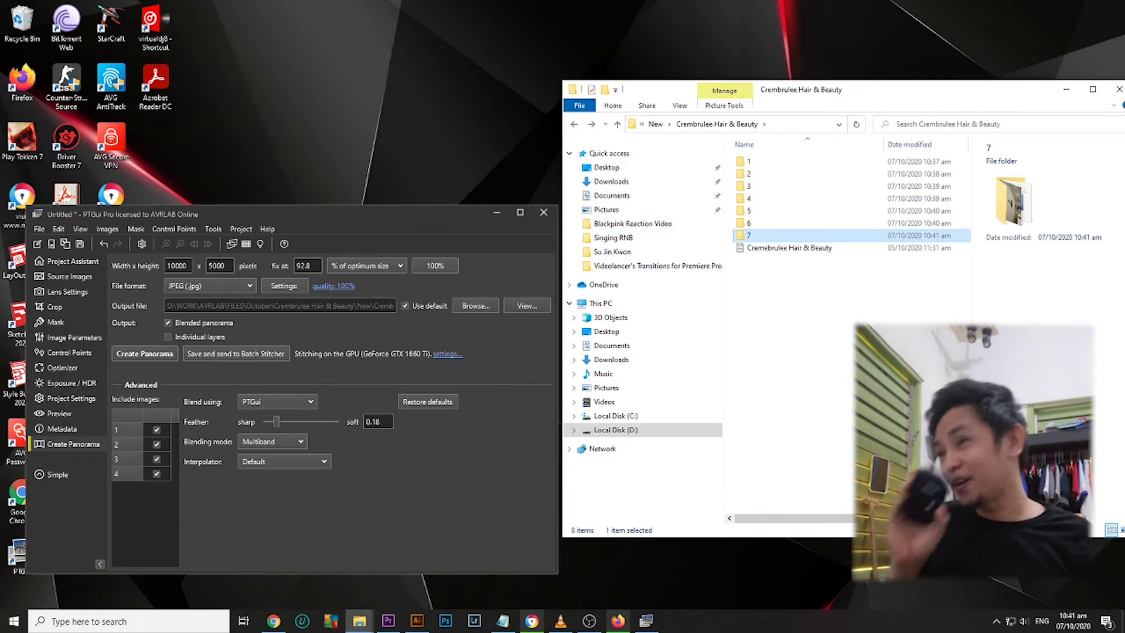
- Close PTGui and discard the current project without saving it
{"action": "left_click", "coordinate": [615, 430]}
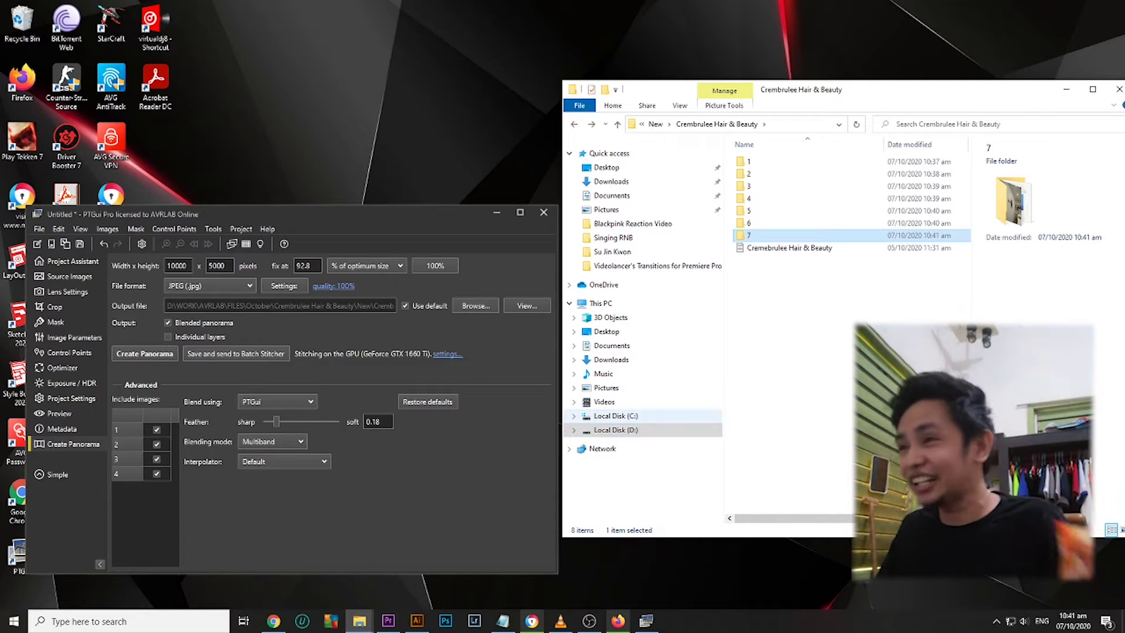
{"action": "left_click", "coordinate": [790, 352]}
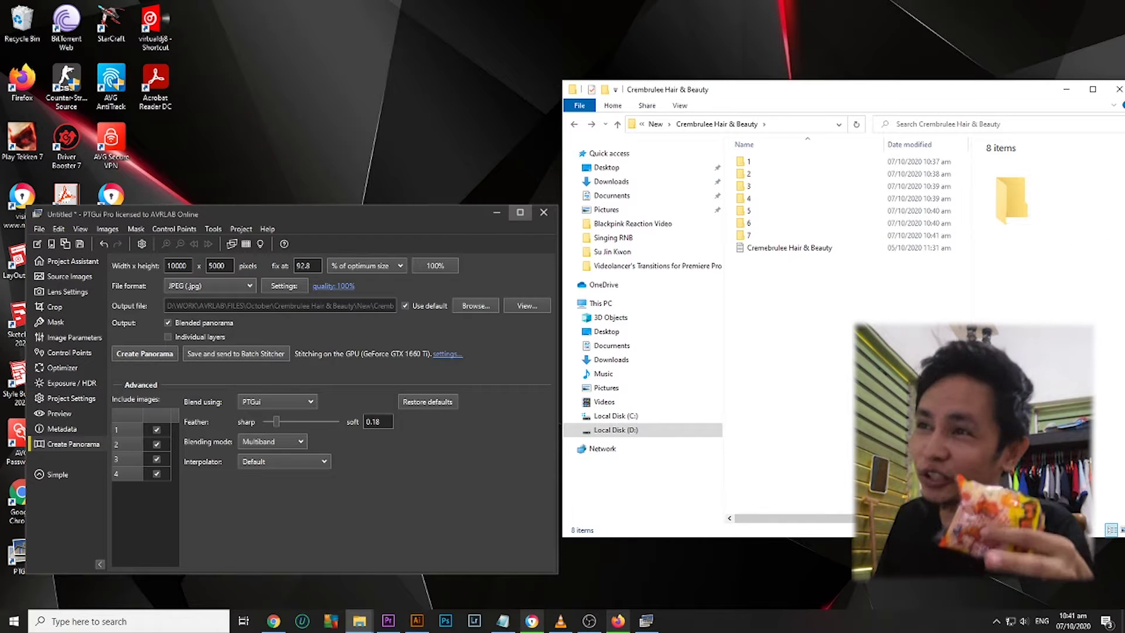
{"action": "left_click", "coordinate": [544, 212]}
{"action": "left_click", "coordinate": [400, 414]}
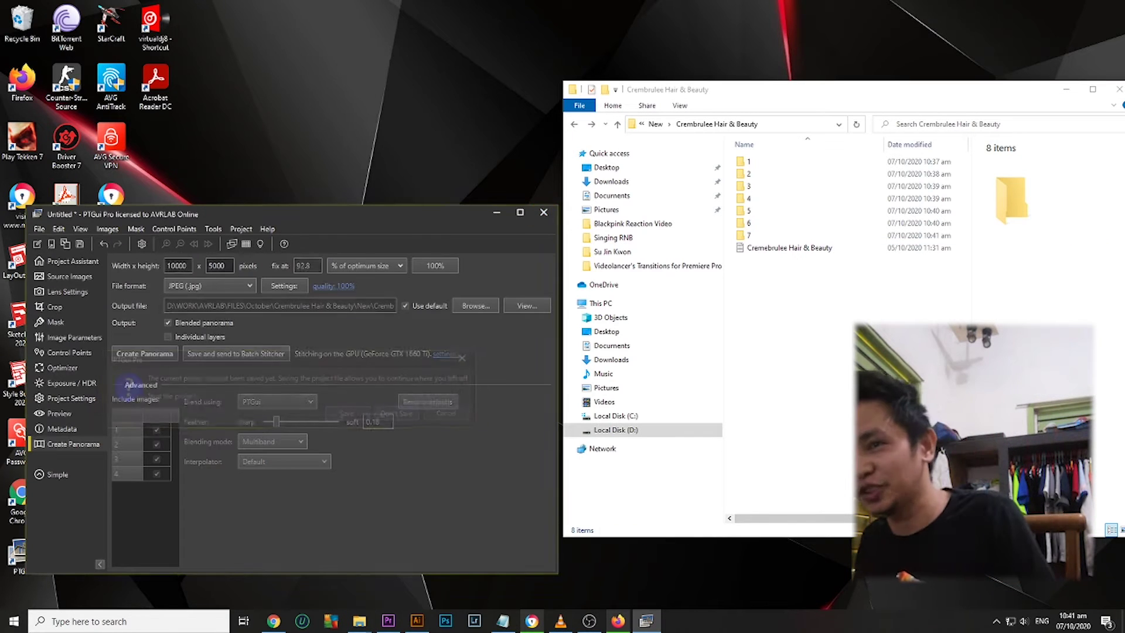
- Open the DSC_3115 Panorama image from folder 1 in PTGui Viewer
{"action": "double_click", "coordinate": [779, 161]}
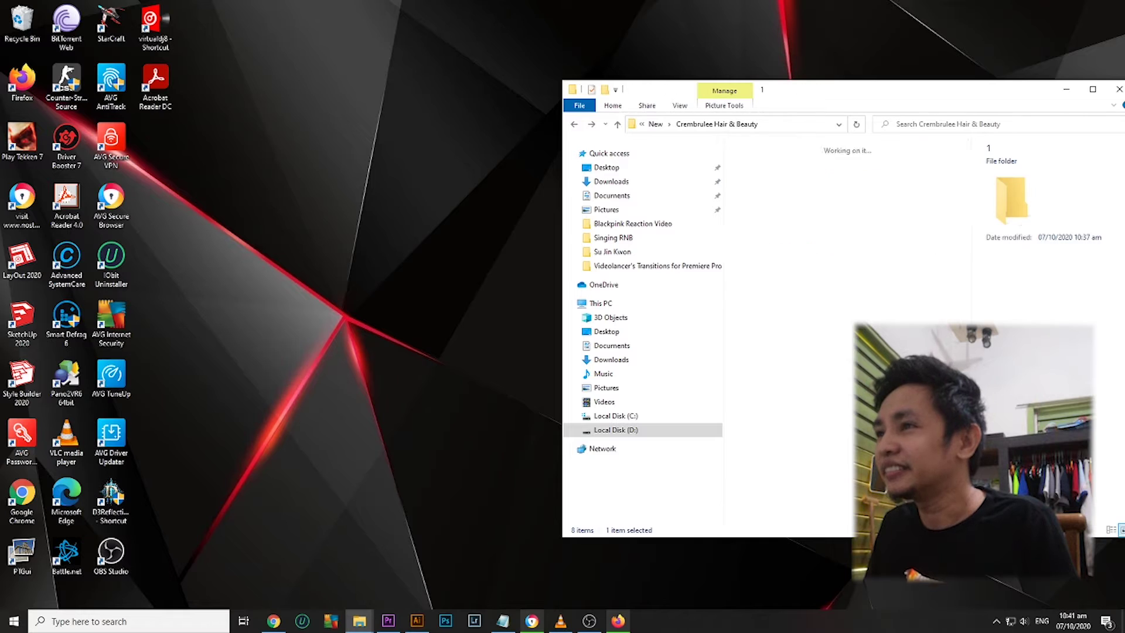
{"action": "left_click", "coordinate": [763, 179]}
{"action": "right_click", "coordinate": [772, 185]}
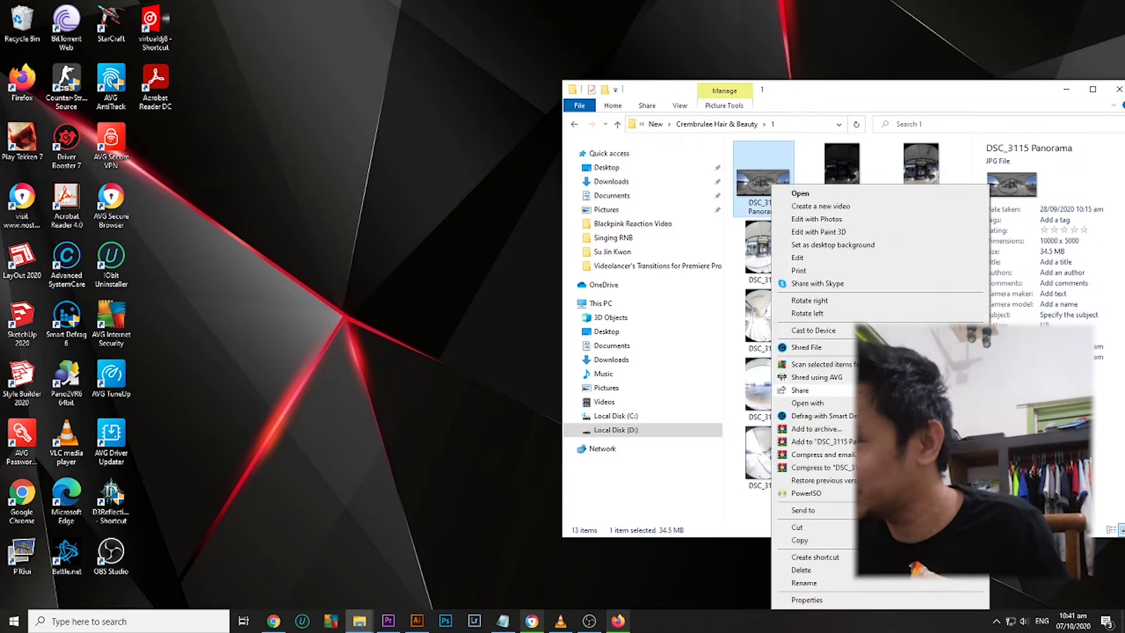
{"action": "mouse_move", "coordinate": [808, 403]}
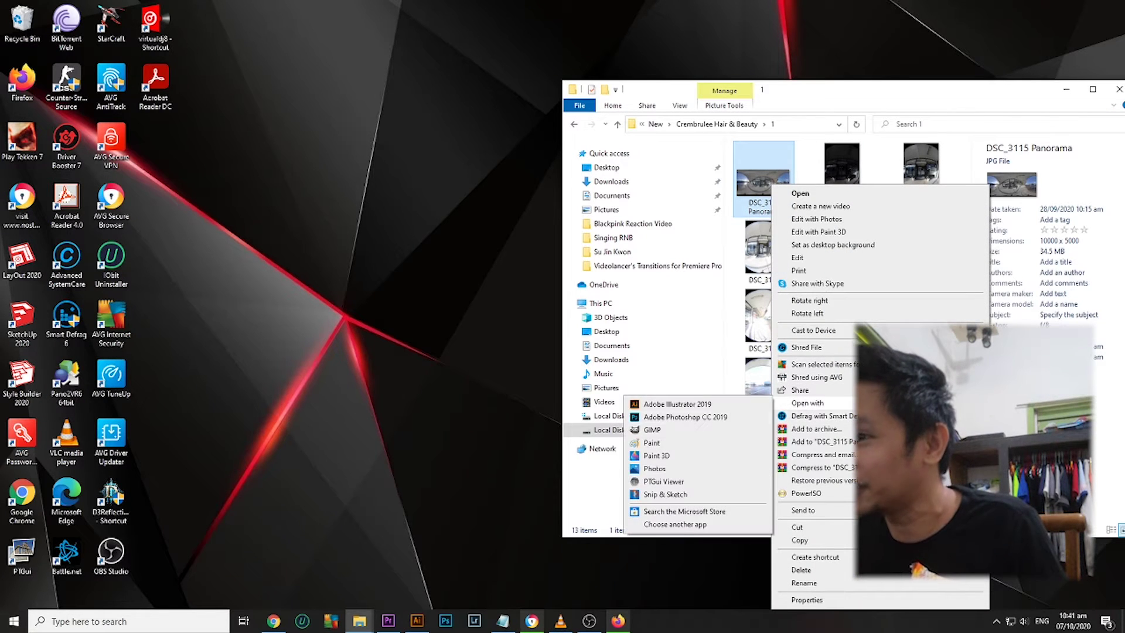
{"action": "left_click", "coordinate": [656, 481]}
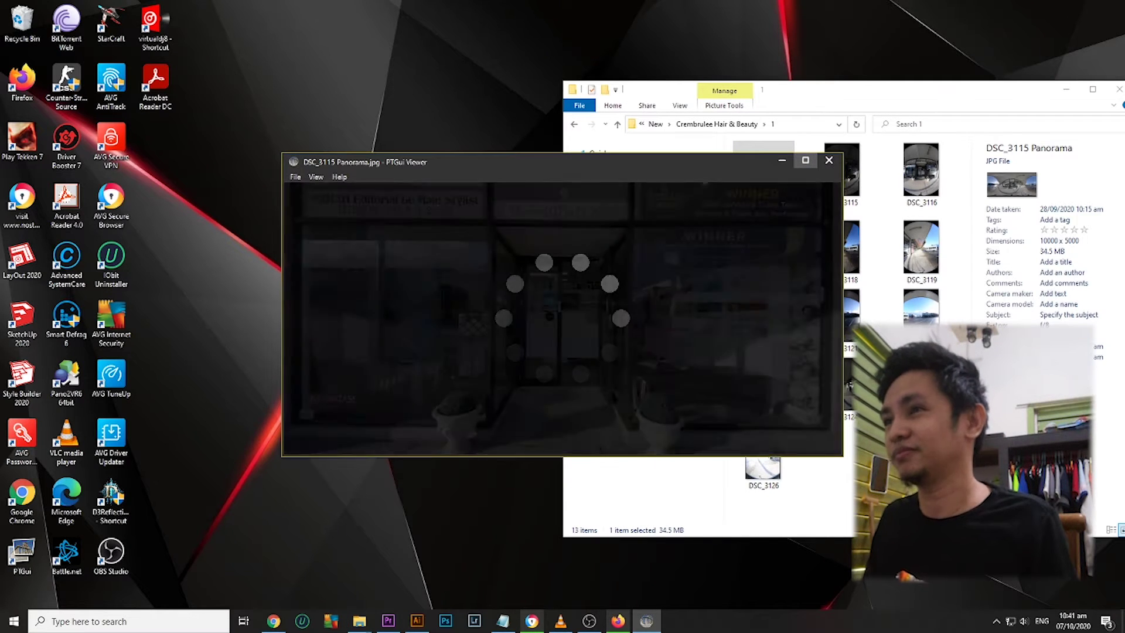
- Look around the maximised storefront panorama, examine the ground below the camera, and close the viewer
{"action": "left_click", "coordinate": [805, 160]}
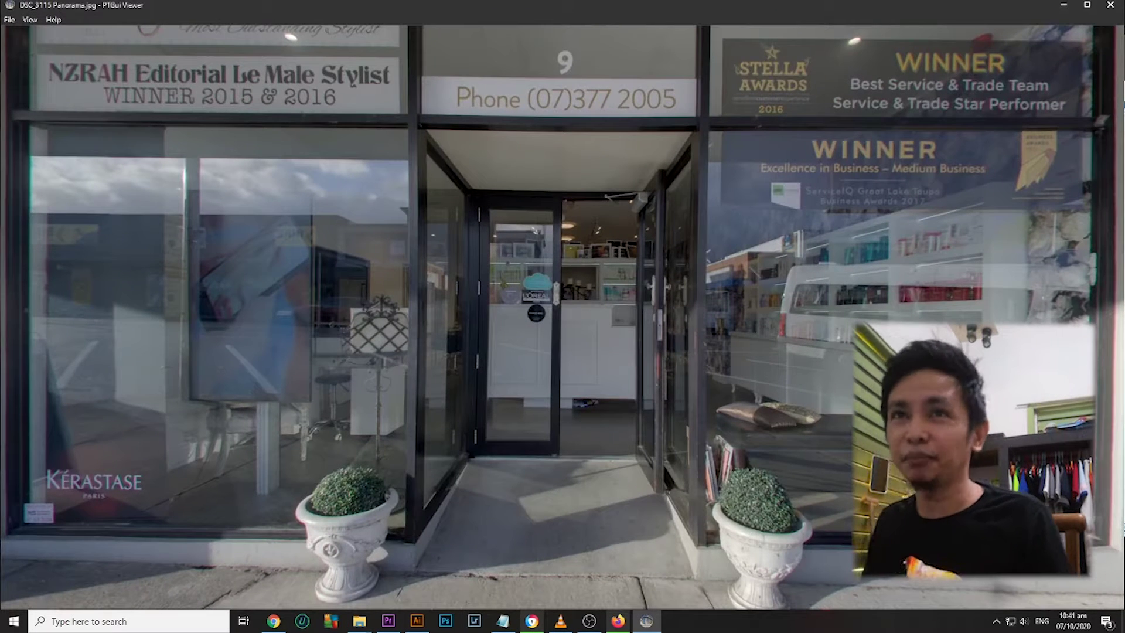
{"action": "scroll", "coordinate": [562, 316], "scroll_direction": "down", "scroll_amount": 3}
{"action": "key", "text": "Left"}
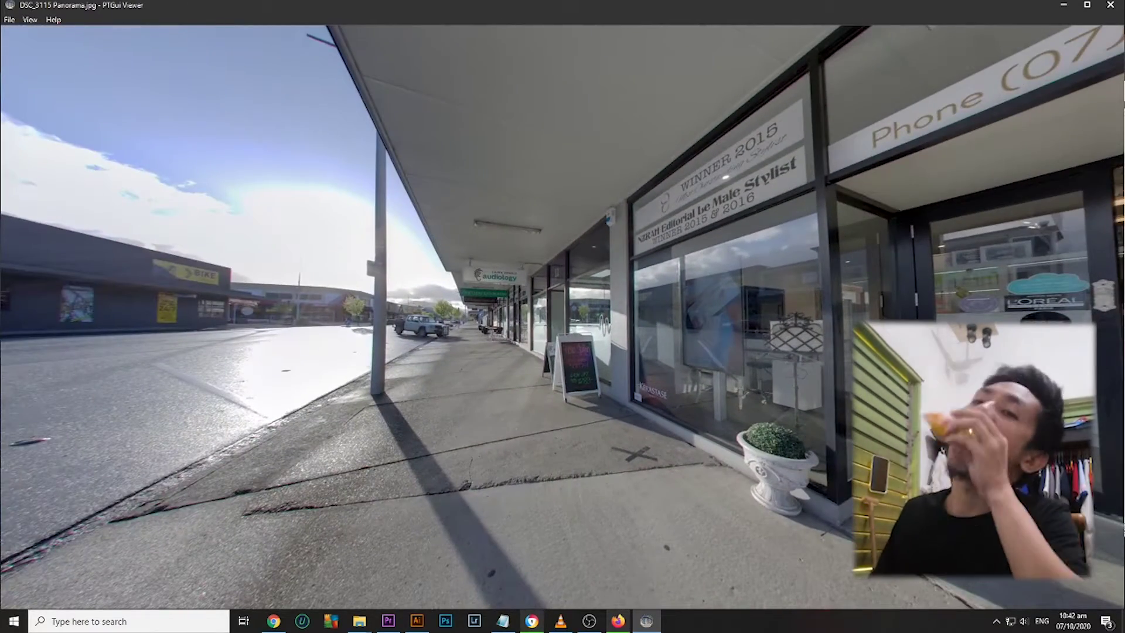
{"action": "key", "text": "Left"}
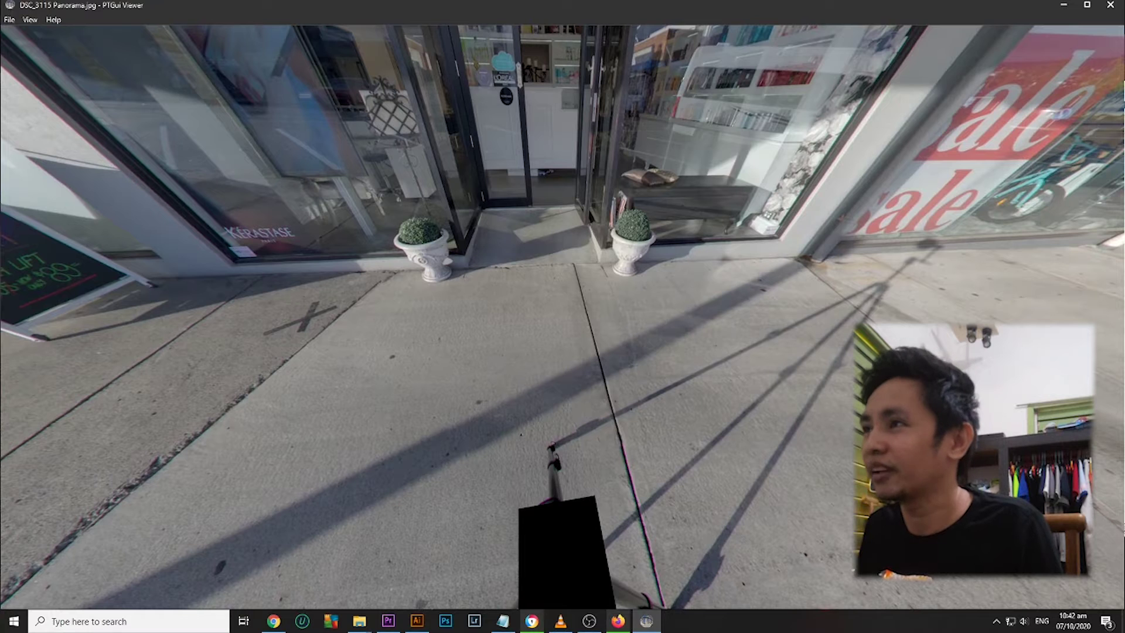
{"action": "left_click", "coordinate": [1086, 4]}
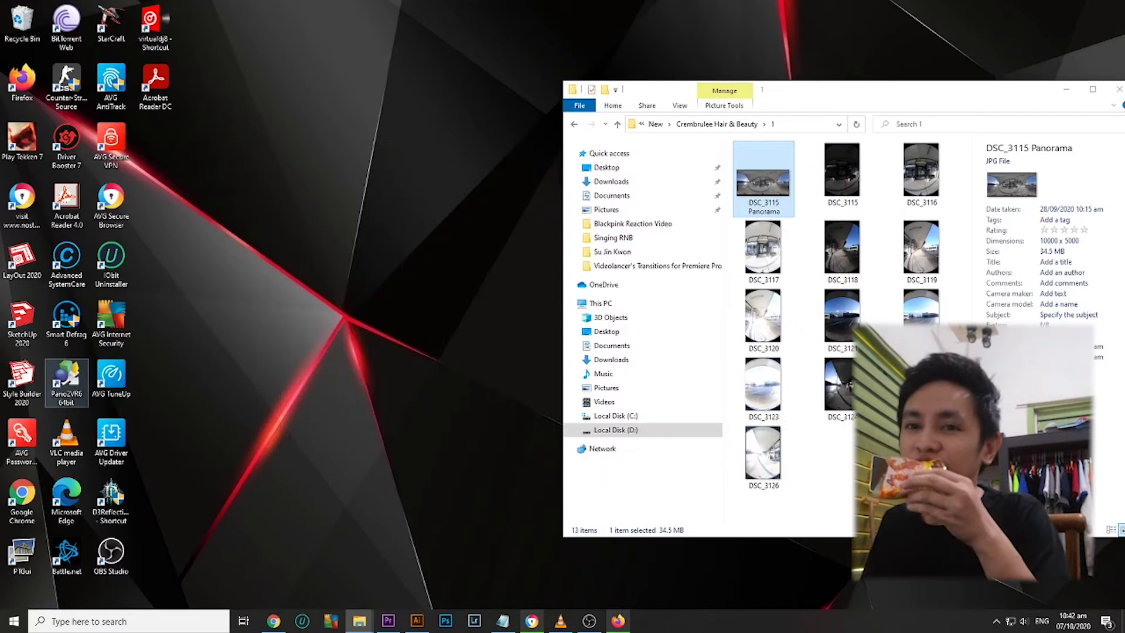
- Launch Pano2VR and load the DSC_3115 Panorama image as its input
{"action": "double_click", "coordinate": [66, 382]}
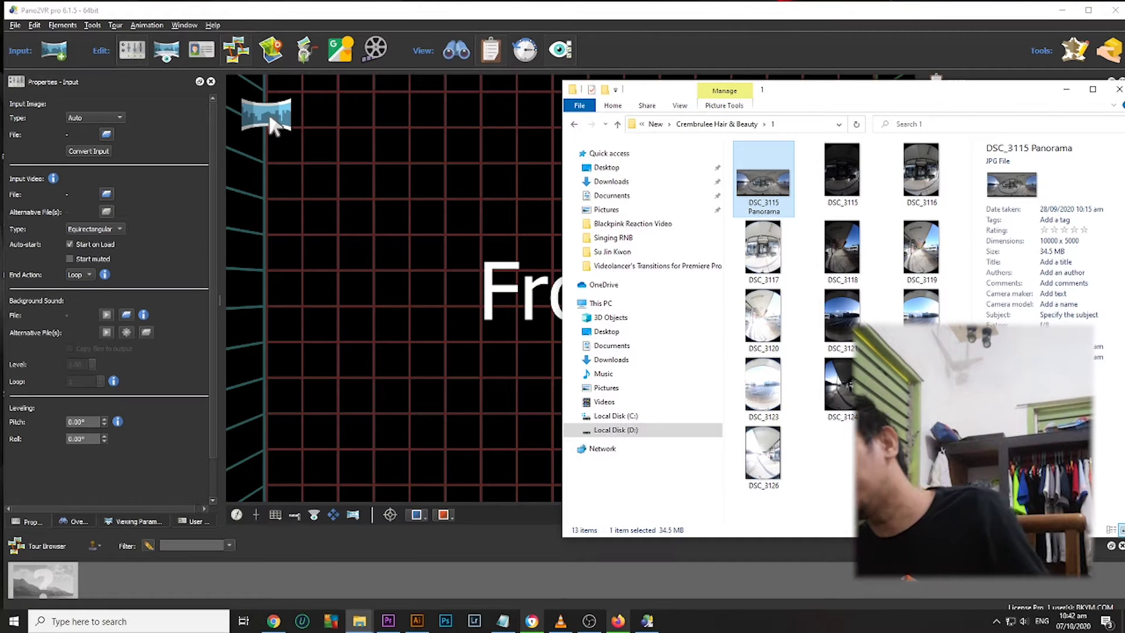
{"action": "left_click_drag", "start_coordinate": [268, 113], "coordinate": [268, 112]}
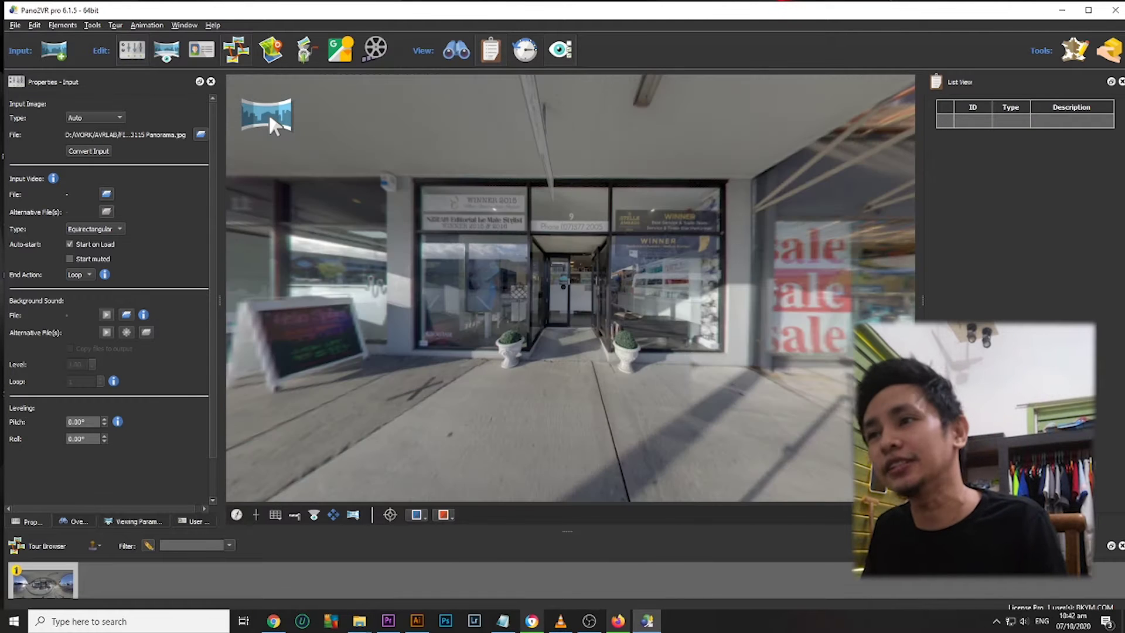
- Add an image patch over the tripod at the panorama's nadir and extract it as a PSD for editing in Photoshop
{"action": "left_click_drag", "start_coordinate": [570, 352], "coordinate": [630, 164]}
{"action": "mouse_move", "coordinate": [268, 112]}
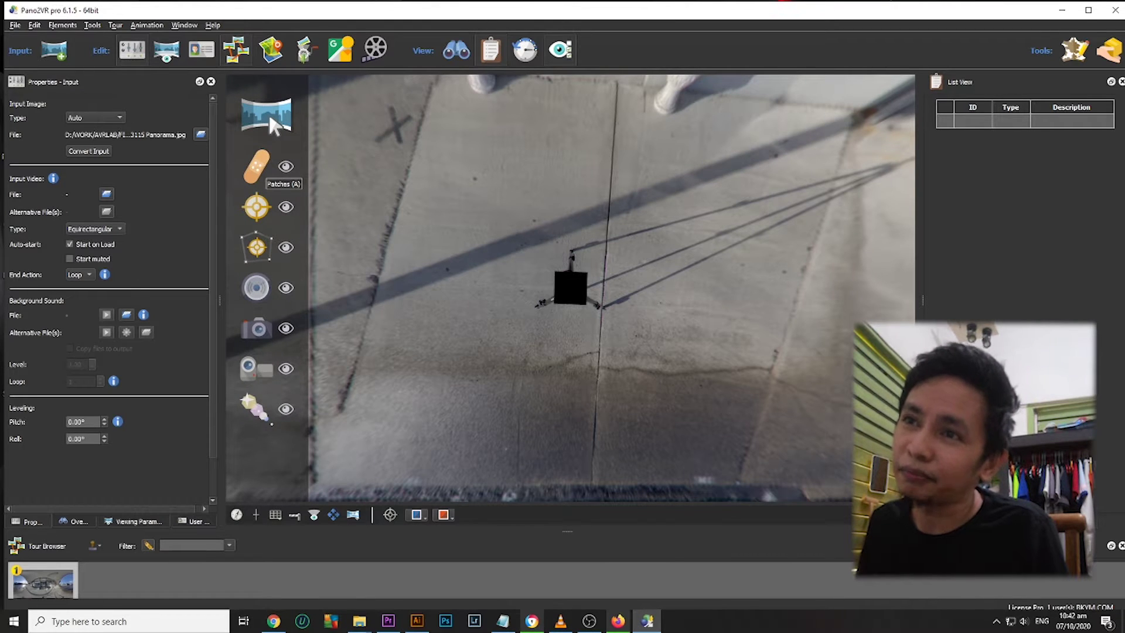
{"action": "left_click", "coordinate": [257, 166]}
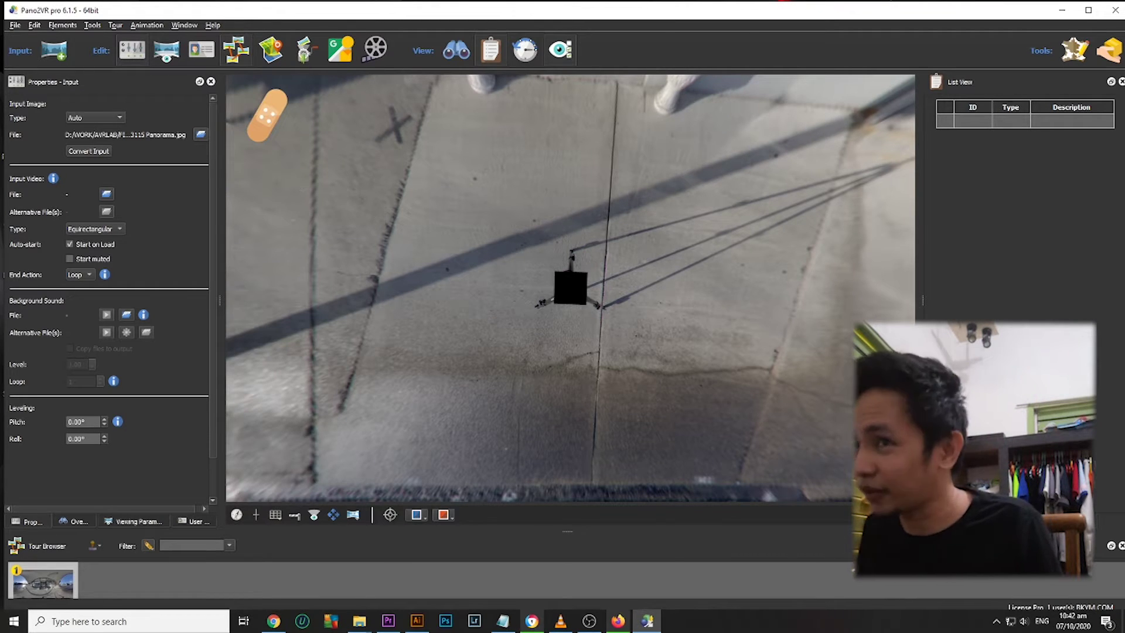
{"action": "double_click", "coordinate": [587, 286]}
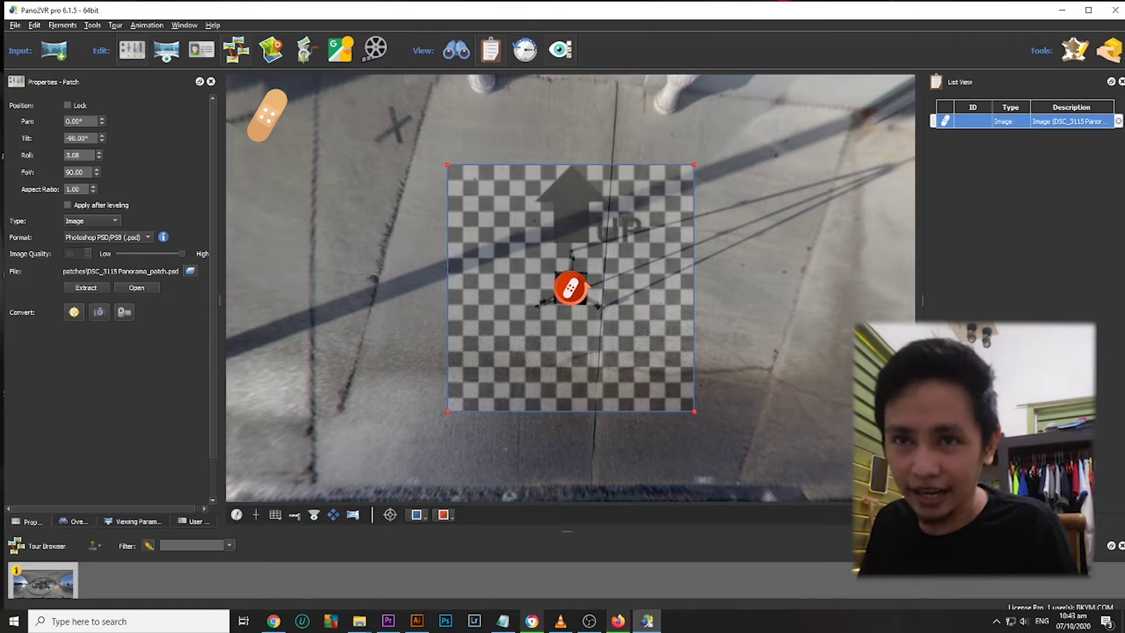
{"action": "left_click", "coordinate": [87, 287]}
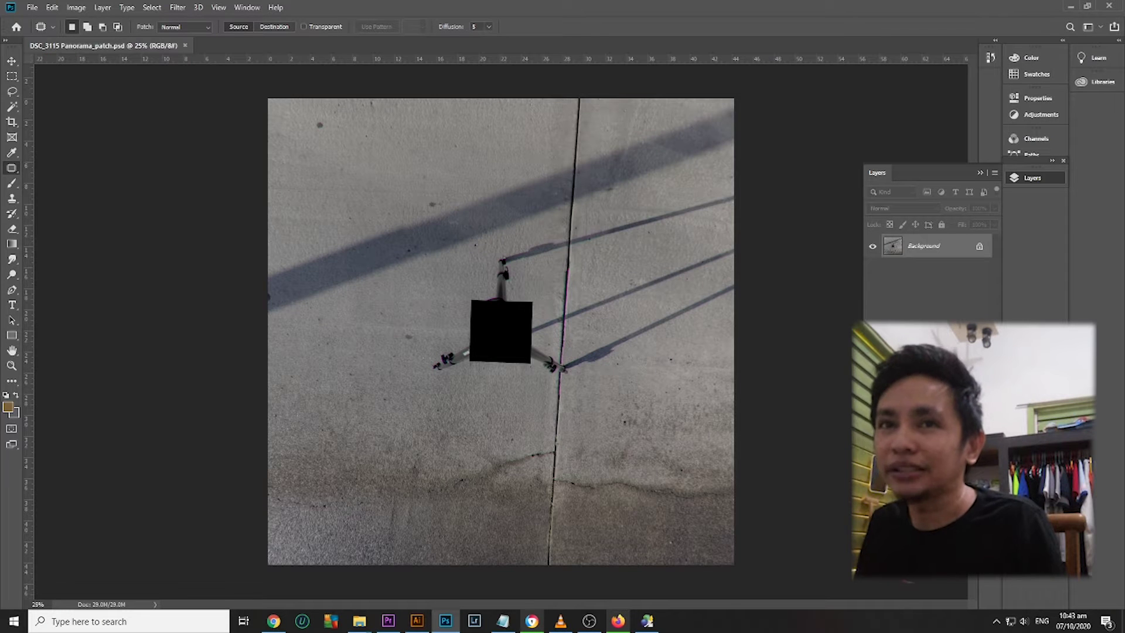
- Use the Patch Tool to replace the tripod and black square with clean concrete, and clear the selection
{"action": "right_click", "coordinate": [12, 168]}
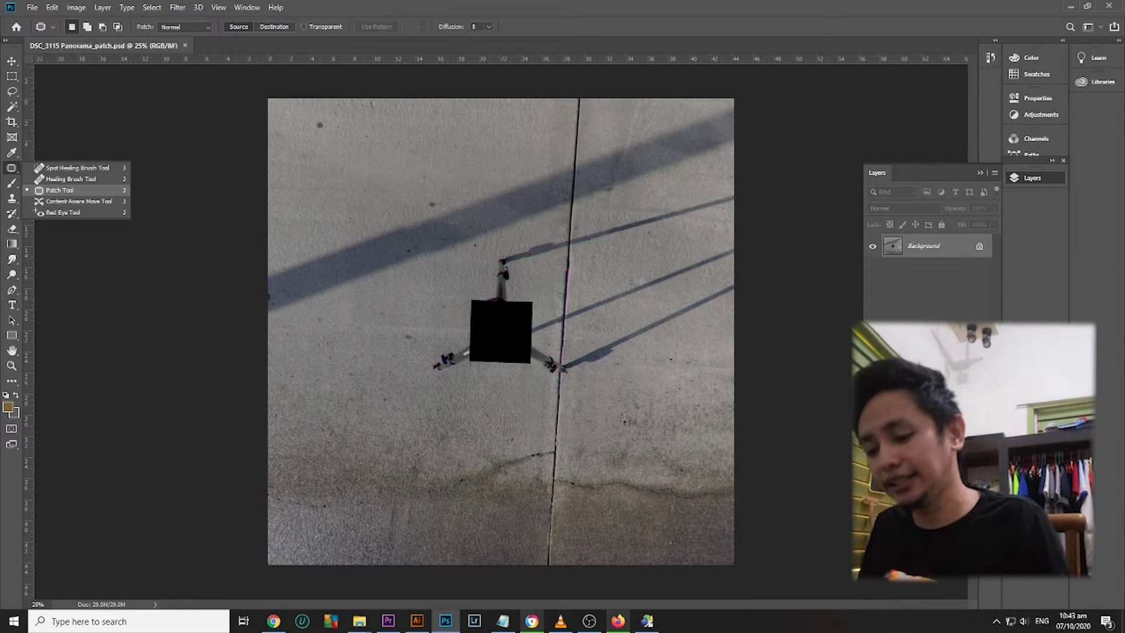
{"action": "left_click", "coordinate": [60, 190]}
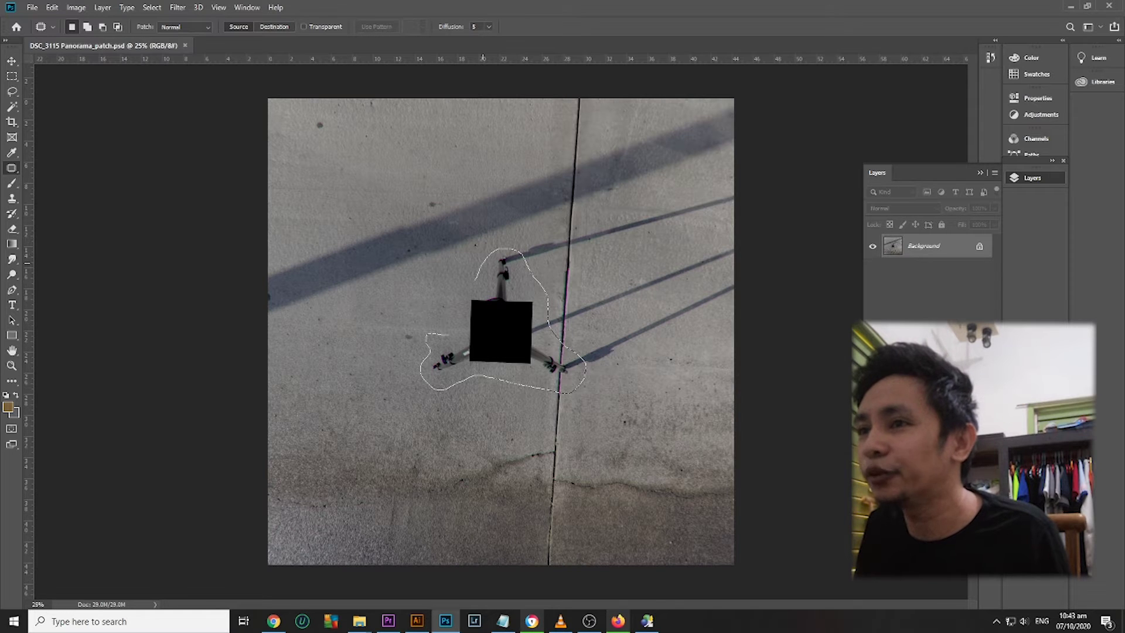
{"action": "mouse_move", "coordinate": [454, 311]}
{"action": "left_mouse_down"}
{"action": "mouse_move", "coordinate": [480, 375]}
{"action": "mouse_move", "coordinate": [457, 428]}
{"action": "left_mouse_up"}
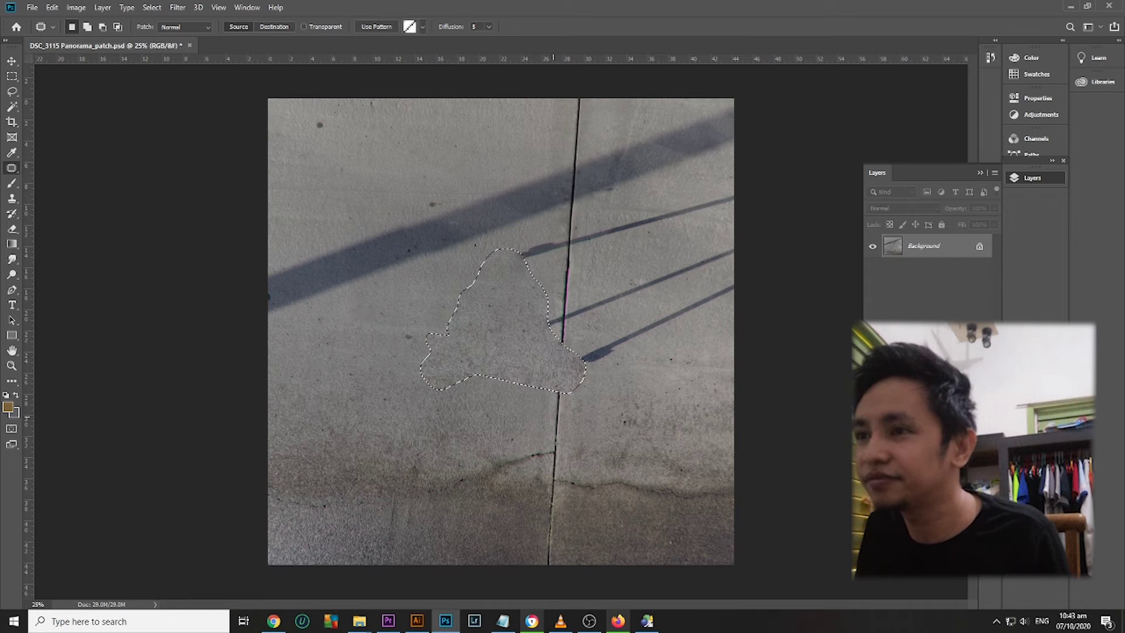
{"action": "key", "text": "ctrl+d"}
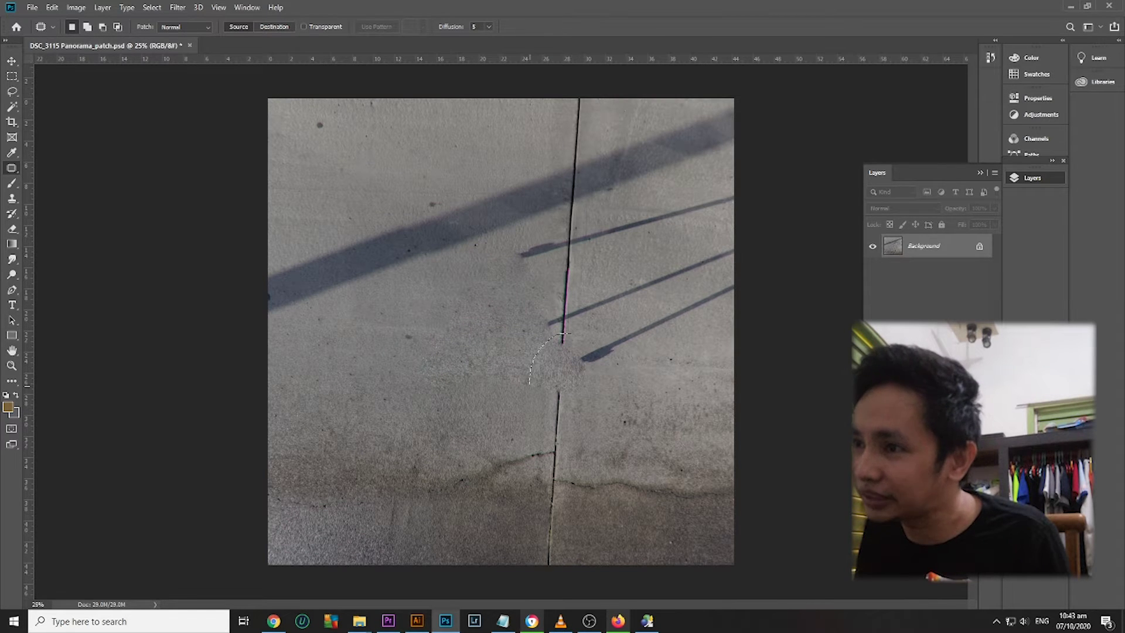
- Restore the broken pavement joint where the tripod was by patching it with intact sections of the line
{"action": "mouse_move", "coordinate": [597, 348]}
{"action": "left_mouse_down"}
{"action": "mouse_move", "coordinate": [581, 329]}
{"action": "mouse_move", "coordinate": [555, 472]}
{"action": "mouse_move", "coordinate": [510, 416]}
{"action": "mouse_move", "coordinate": [557, 422]}
{"action": "mouse_move", "coordinate": [573, 401]}
{"action": "mouse_move", "coordinate": [546, 365]}
{"action": "left_mouse_up"}
{"action": "left_click", "coordinate": [565, 420]}
{"action": "left_click", "coordinate": [529, 231]}
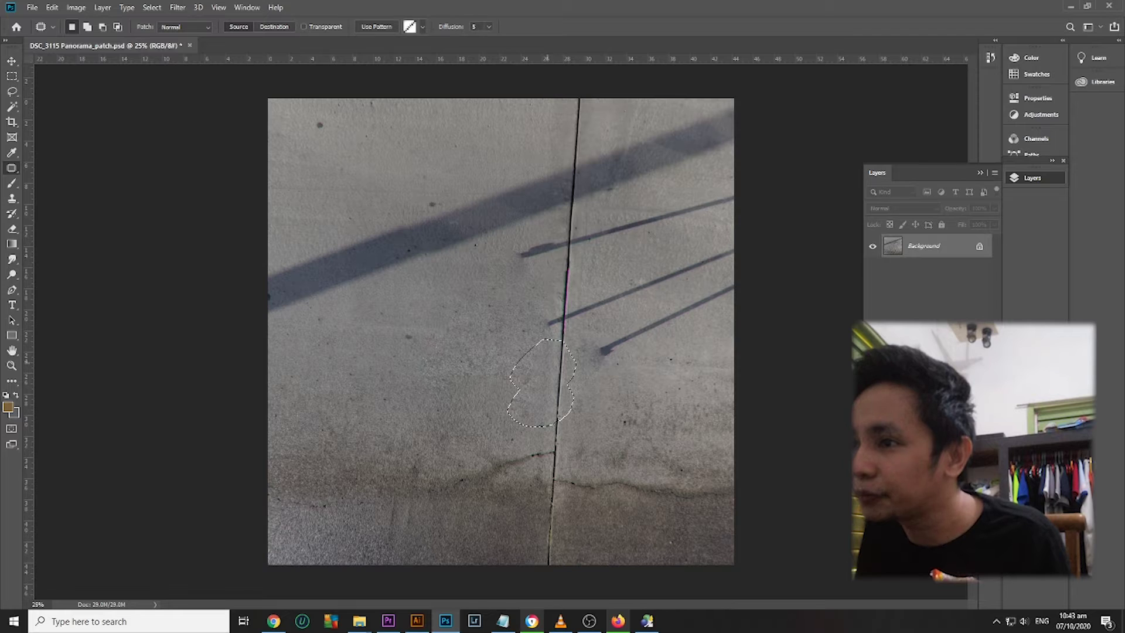
{"action": "key", "text": "ctrl+d"}
{"action": "mouse_move", "coordinate": [539, 400]}
{"action": "left_mouse_down"}
{"action": "mouse_move", "coordinate": [530, 440]}
{"action": "mouse_move", "coordinate": [568, 395]}
{"action": "mouse_move", "coordinate": [553, 419]}
{"action": "mouse_move", "coordinate": [557, 386]}
{"action": "left_mouse_up"}
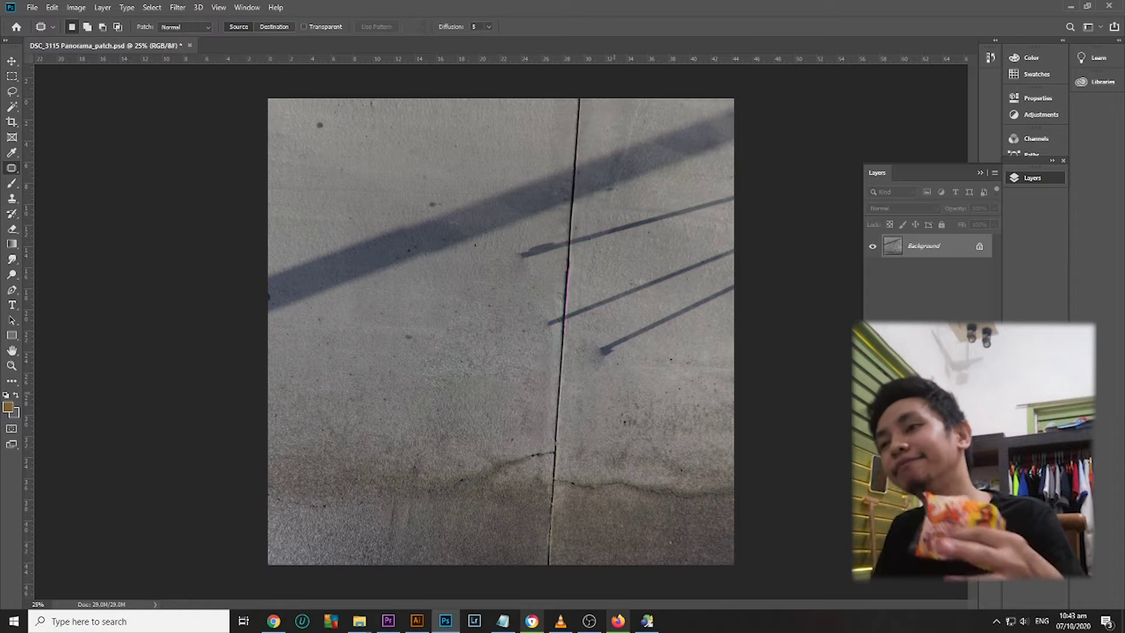
- Patch out the tripod leg shadow crossing the pavement joint, including the remnants around it, using clean joint areas below
{"action": "left_click_drag", "start_coordinate": [517, 234], "coordinate": [542, 221]}
{"action": "left_click_drag", "start_coordinate": [556, 261], "coordinate": [548, 355]}
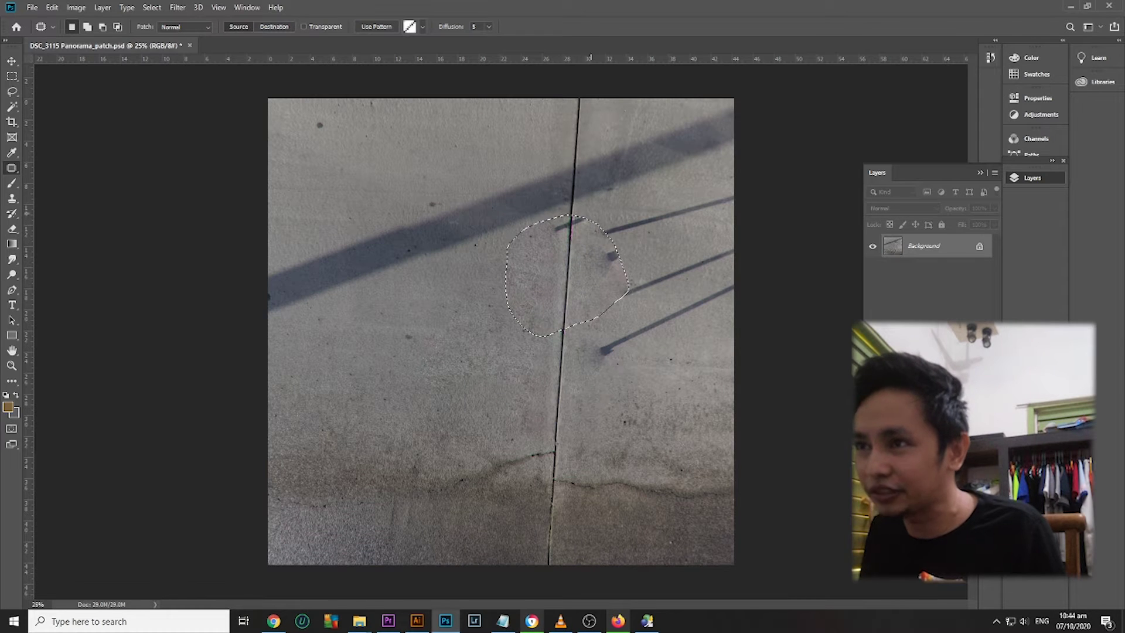
{"action": "key", "text": "ctrl+d"}
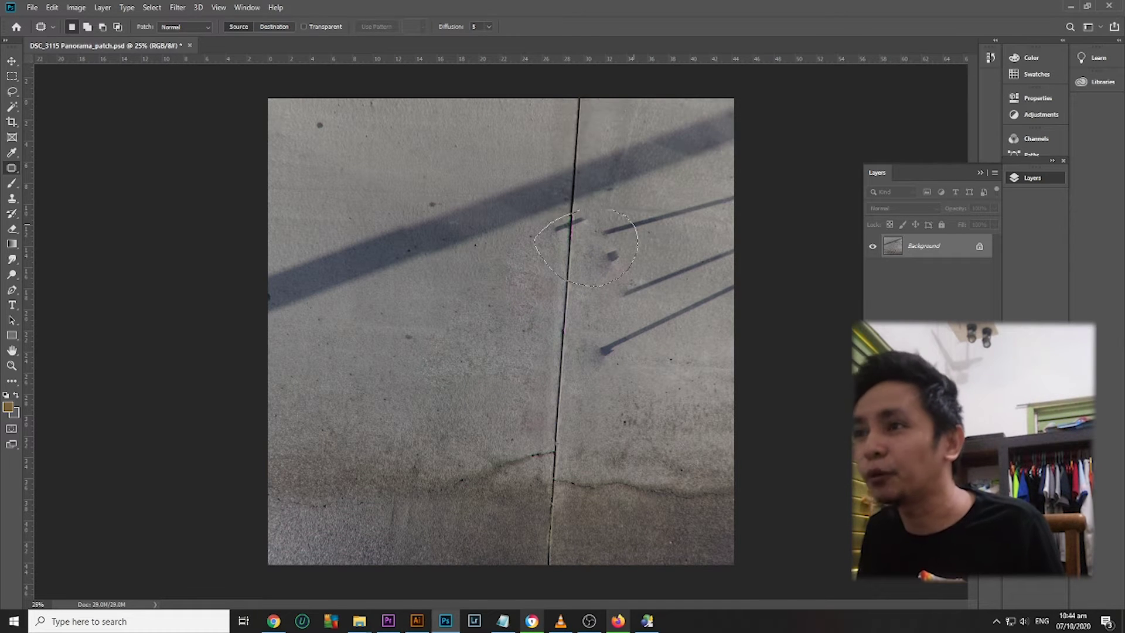
{"action": "left_click_drag", "start_coordinate": [590, 207], "coordinate": [584, 207]}
{"action": "left_click_drag", "start_coordinate": [594, 236], "coordinate": [574, 408]}
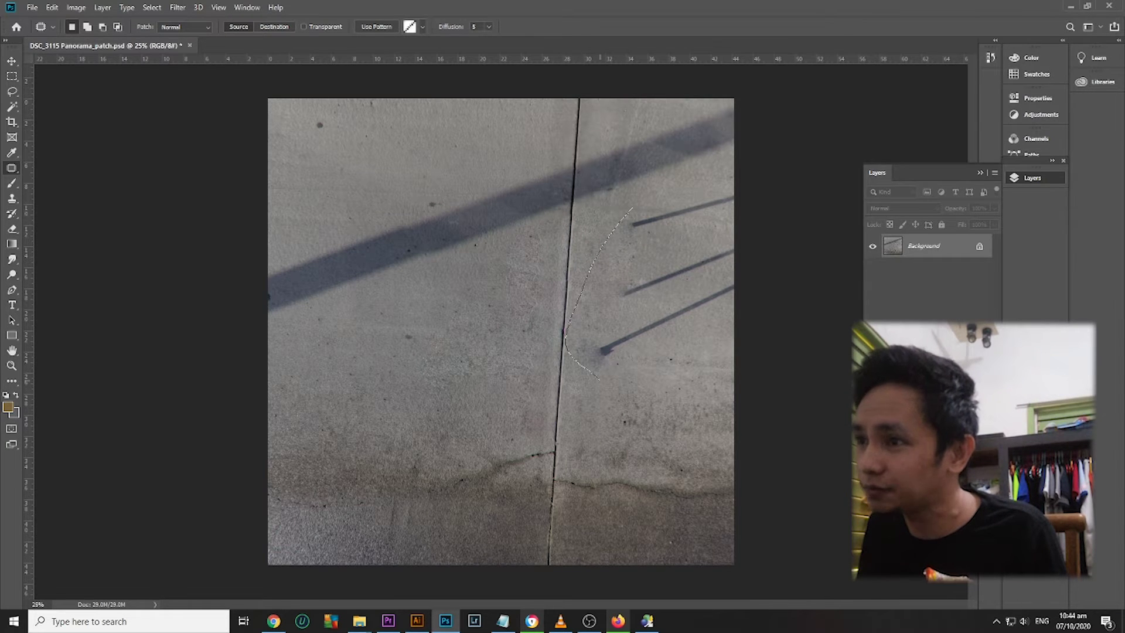
- Patch the three leg shadows beside the joint with clean concrete out towards the image edge, and save the patch file
{"action": "left_click_drag", "start_coordinate": [648, 202], "coordinate": [635, 204]}
{"action": "left_click_drag", "start_coordinate": [633, 275], "coordinate": [446, 329]}
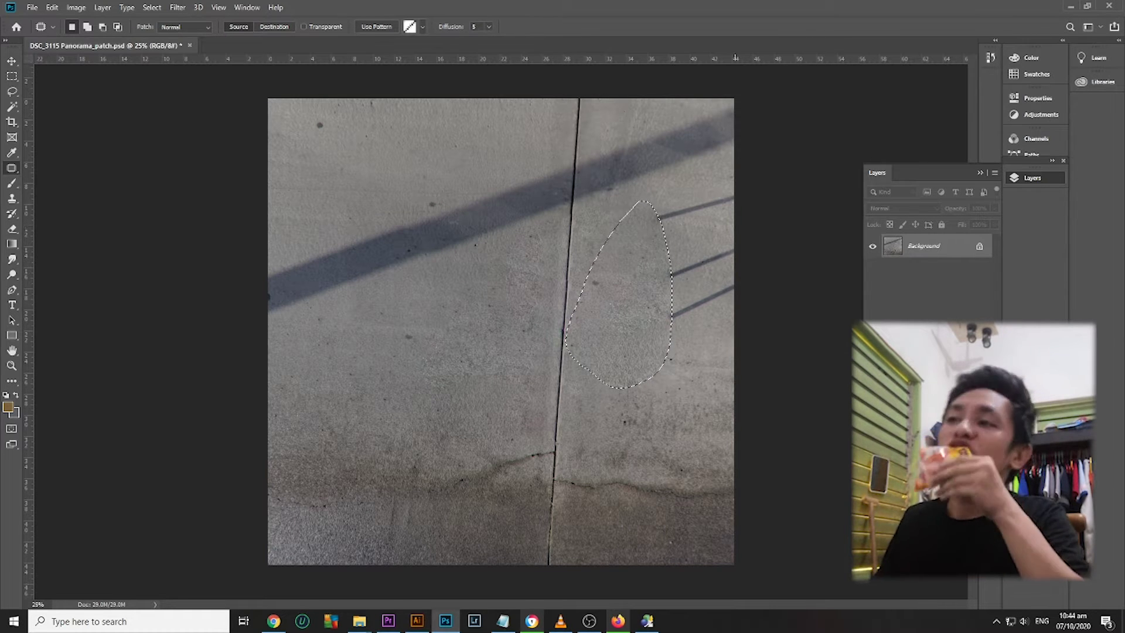
{"action": "key", "text": "ctrl+d"}
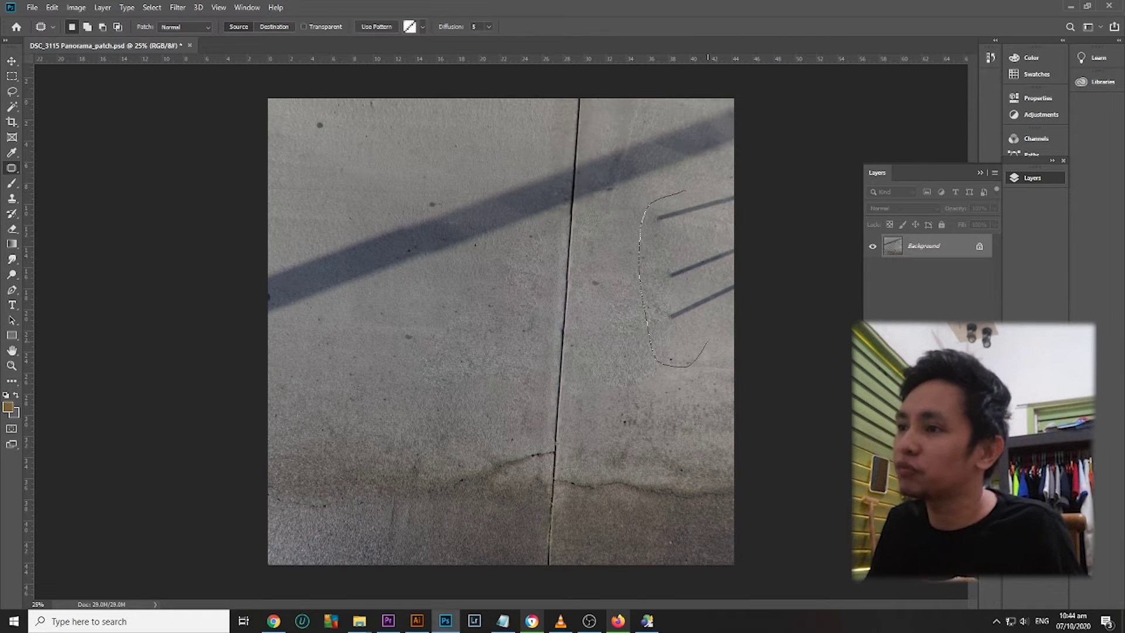
{"action": "left_click_drag", "start_coordinate": [686, 235], "coordinate": [526, 306]}
{"action": "key", "text": "ctrl+d"}
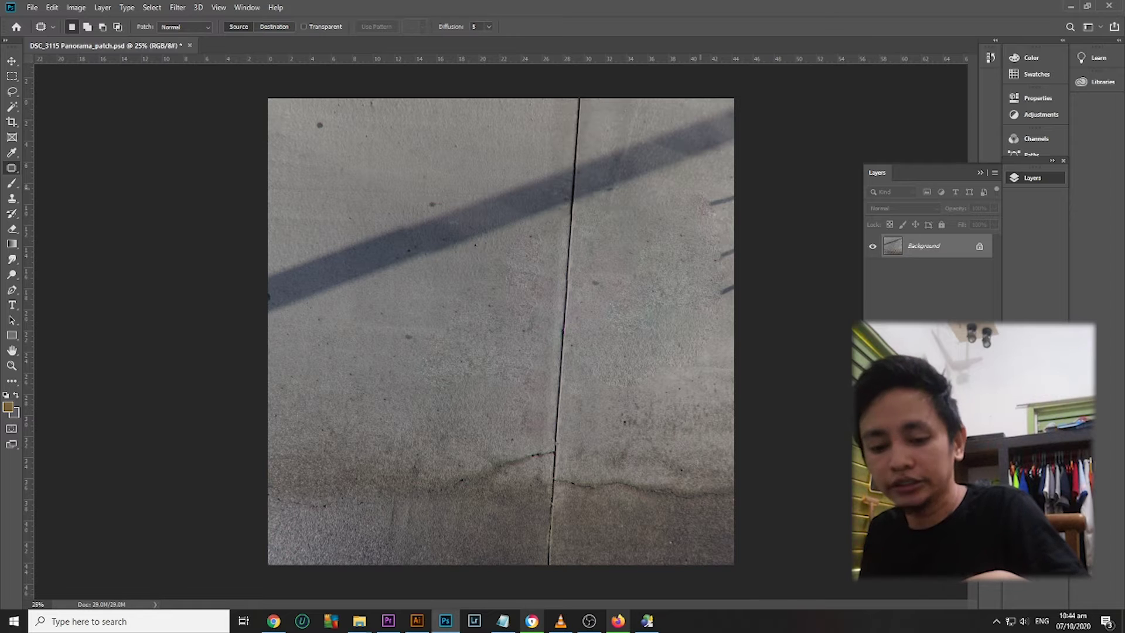
{"action": "key", "text": "ctrl+s"}
- Return to Pano2VR, add a second image patch over the tripod's shadow on the sidewalk, and extract it for Photoshop
{"action": "left_click", "coordinate": [647, 620]}
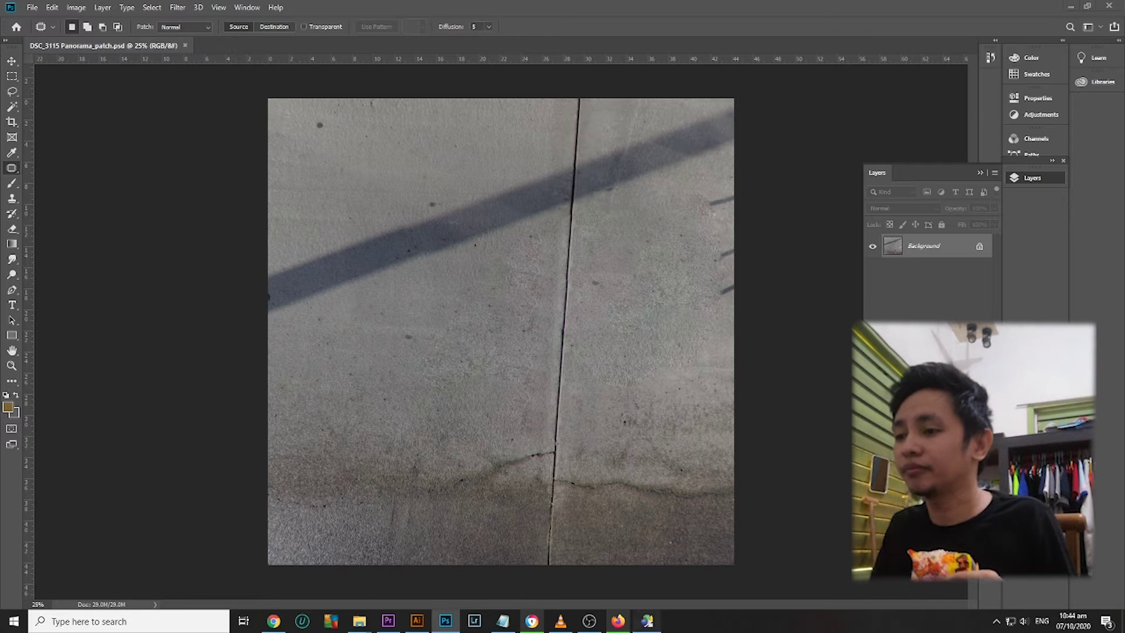
{"action": "left_click_drag", "start_coordinate": [571, 222], "coordinate": [357, 340]}
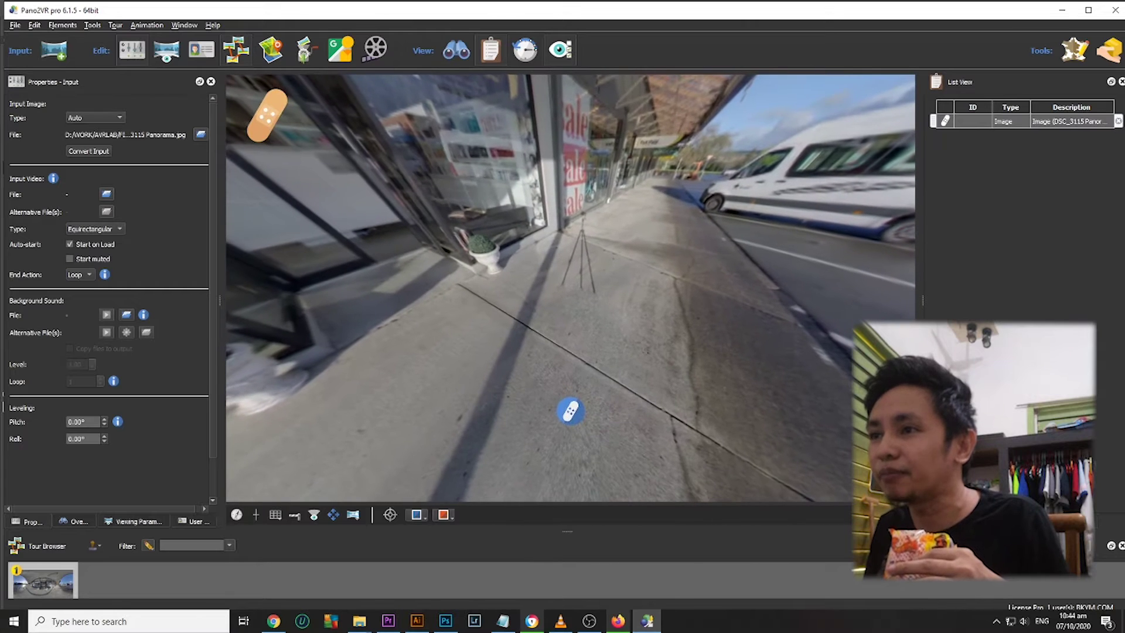
{"action": "double_click", "coordinate": [597, 264]}
{"action": "left_click_drag", "start_coordinate": [673, 185], "coordinate": [762, 106]}
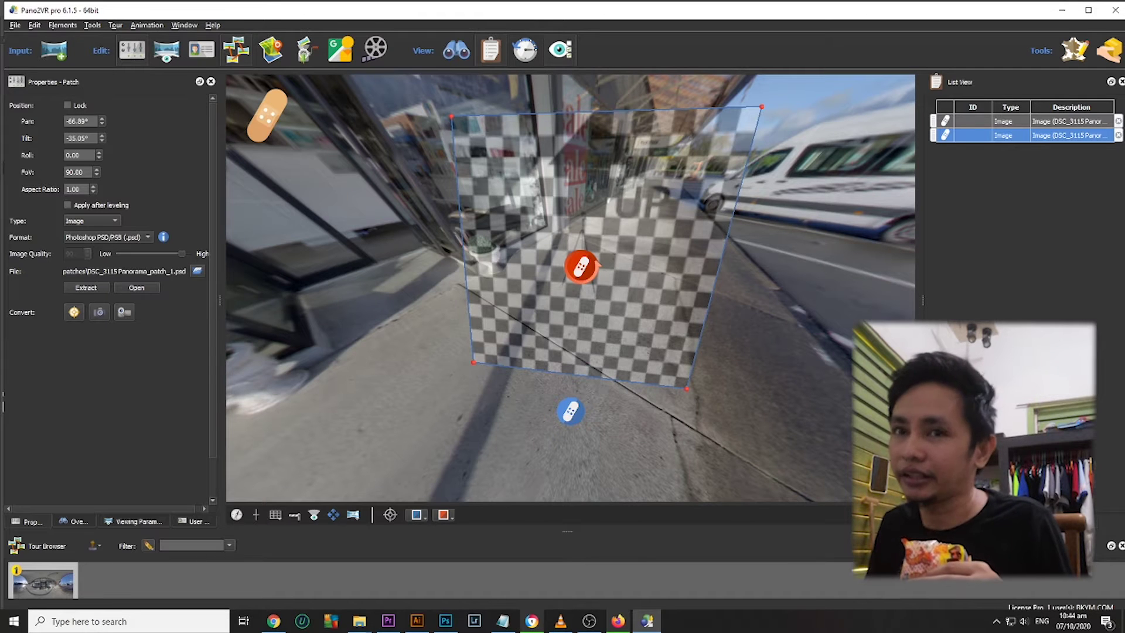
{"action": "left_click", "coordinate": [86, 287]}
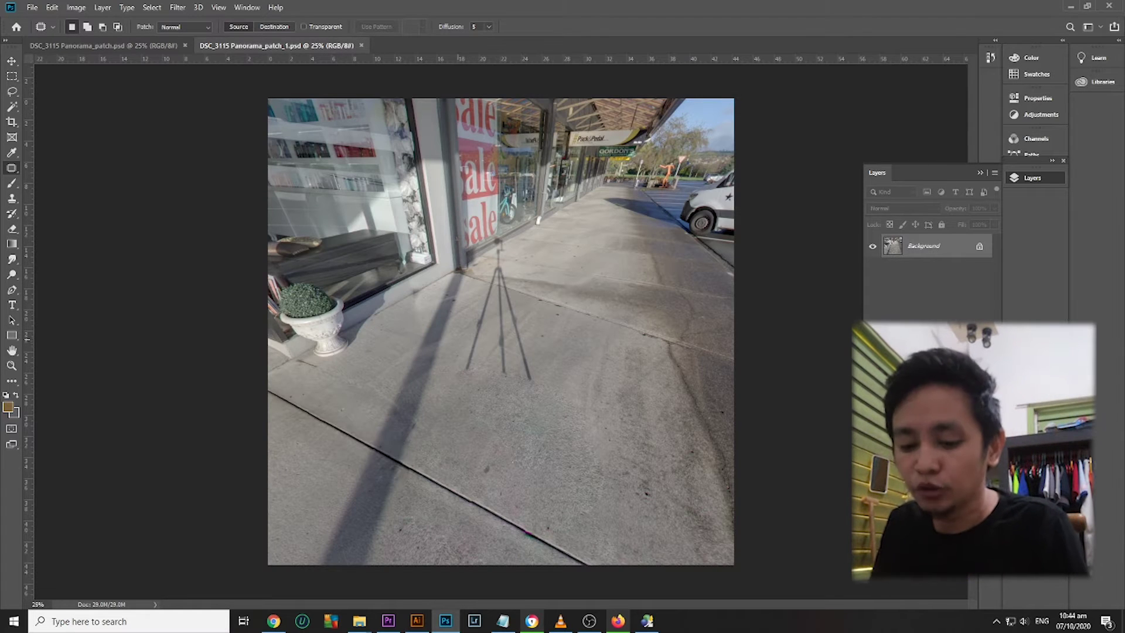
- Patch out the tripod's leg shadows below the pavement joint using clean concrete nearby
{"action": "key", "text": "z"}
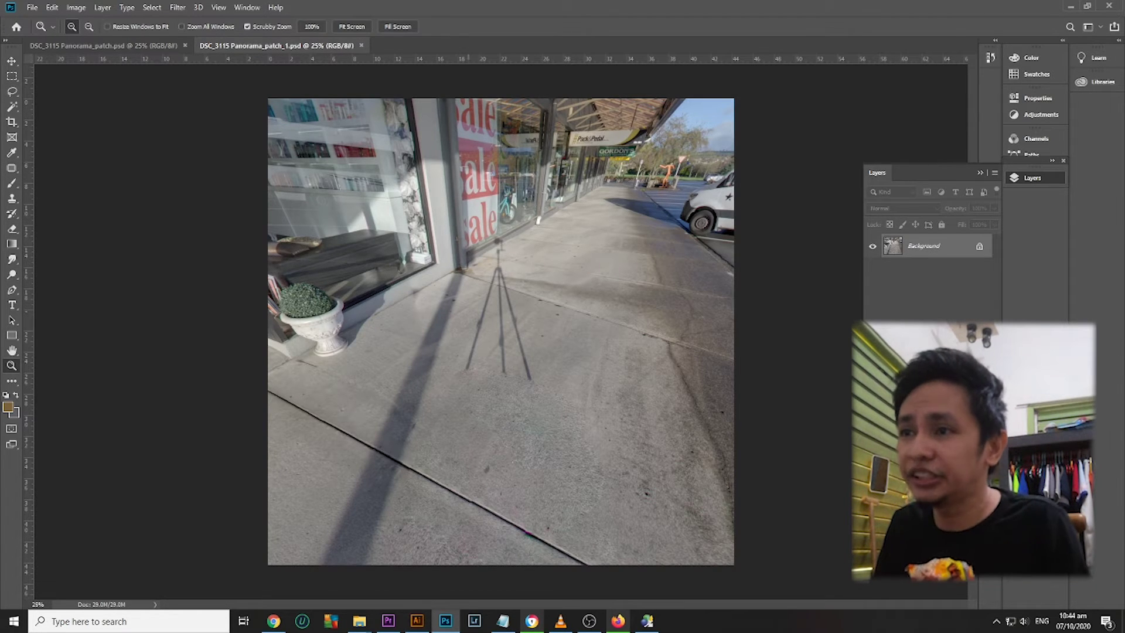
{"action": "key", "text": "ctrl+plus"}
{"action": "left_click", "coordinate": [460, 304]}
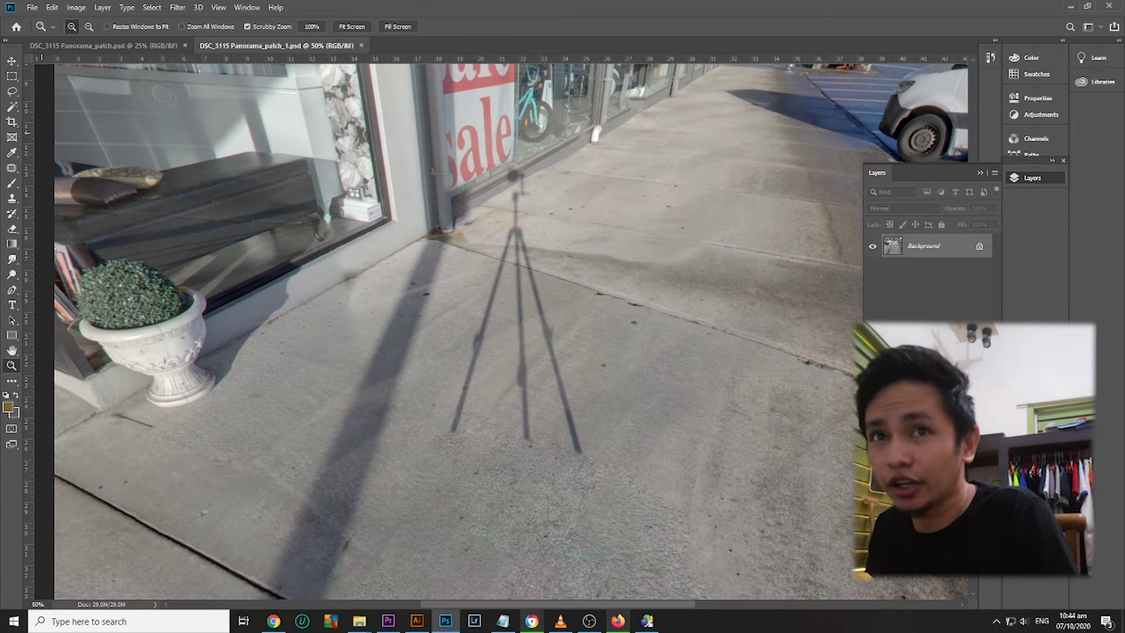
{"action": "key", "text": "j"}
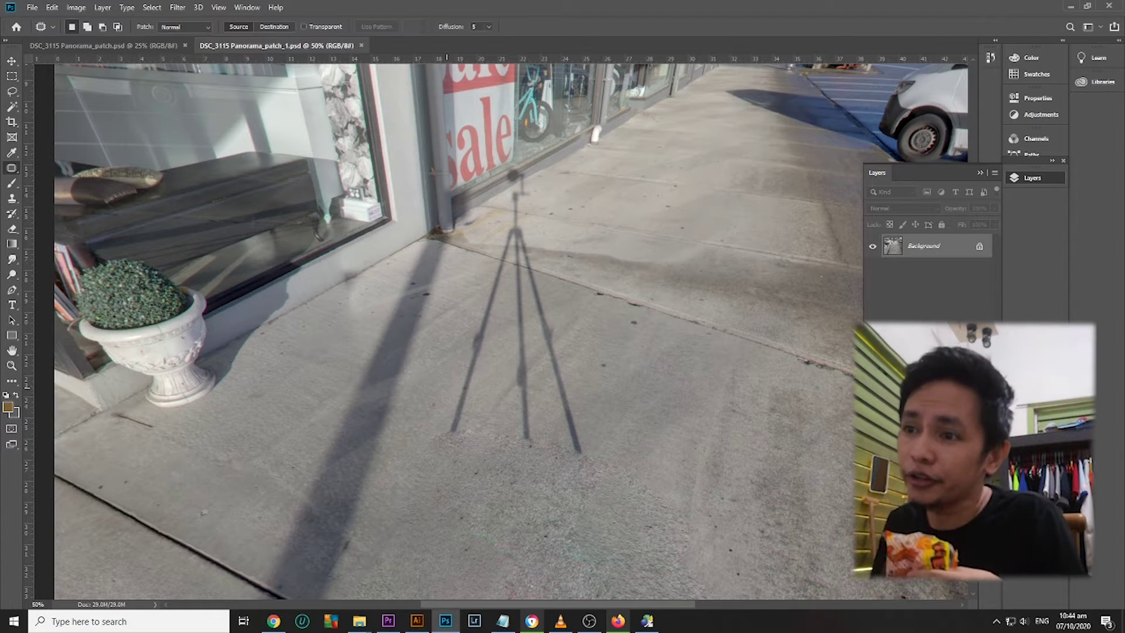
{"action": "left_click_drag", "start_coordinate": [455, 382], "coordinate": [455, 388]}
{"action": "left_click_drag", "start_coordinate": [486, 410], "coordinate": [634, 501]}
{"action": "left_click_drag", "start_coordinate": [438, 355], "coordinate": [462, 299]}
{"action": "left_click_drag", "start_coordinate": [509, 346], "coordinate": [500, 477]}
- Patch the tripod shadow where it crosses the pavement joint with an intact section of the line
{"action": "mouse_move", "coordinate": [474, 279]}
{"action": "left_mouse_down"}
{"action": "mouse_move", "coordinate": [489, 319]}
{"action": "mouse_move", "coordinate": [538, 323]}
{"action": "mouse_move", "coordinate": [557, 278]}
{"action": "mouse_move", "coordinate": [539, 246]}
{"action": "mouse_move", "coordinate": [486, 237]}
{"action": "left_mouse_up"}
{"action": "left_click_drag", "start_coordinate": [509, 270], "coordinate": [716, 342]}
{"action": "key", "text": "ctrl+d"}
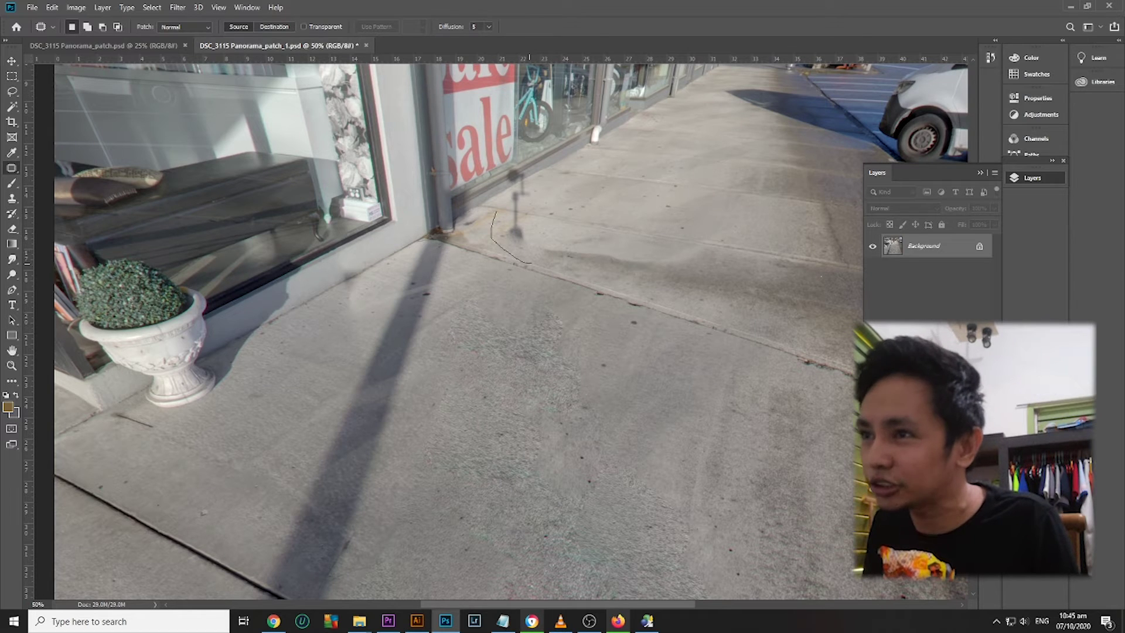
- Remove the tripod's centre column and head shadows above the joint by patching them with clean pavement
{"action": "left_click_drag", "start_coordinate": [498, 202], "coordinate": [498, 205]}
{"action": "left_click_drag", "start_coordinate": [521, 230], "coordinate": [646, 248]}
{"action": "key", "text": "ctrl+d"}
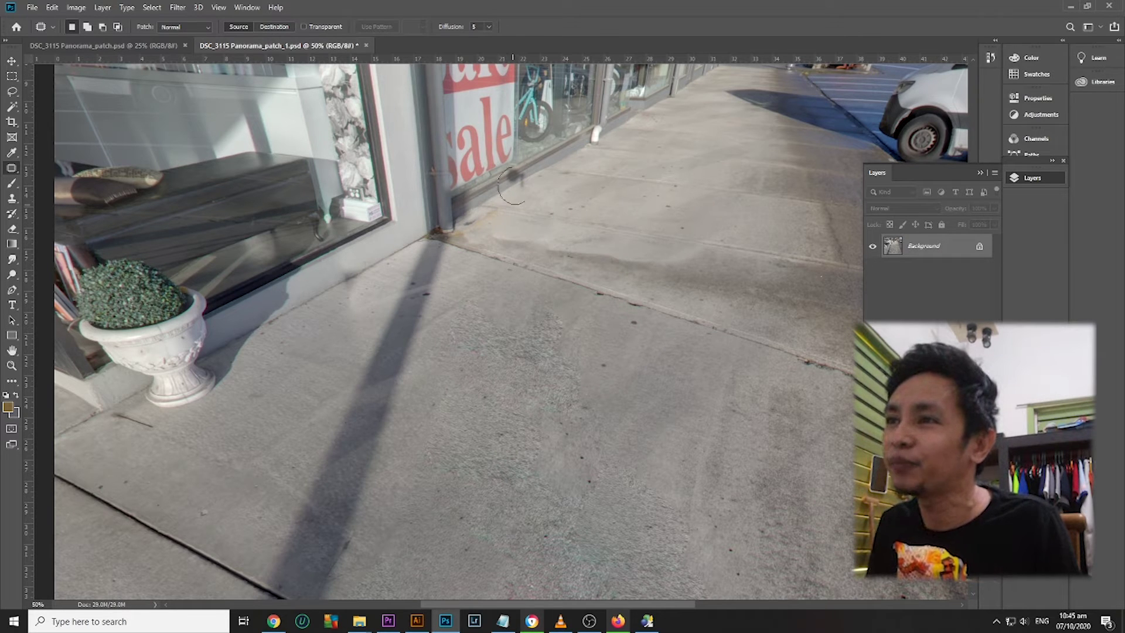
{"action": "left_click_drag", "start_coordinate": [515, 157], "coordinate": [511, 167]}
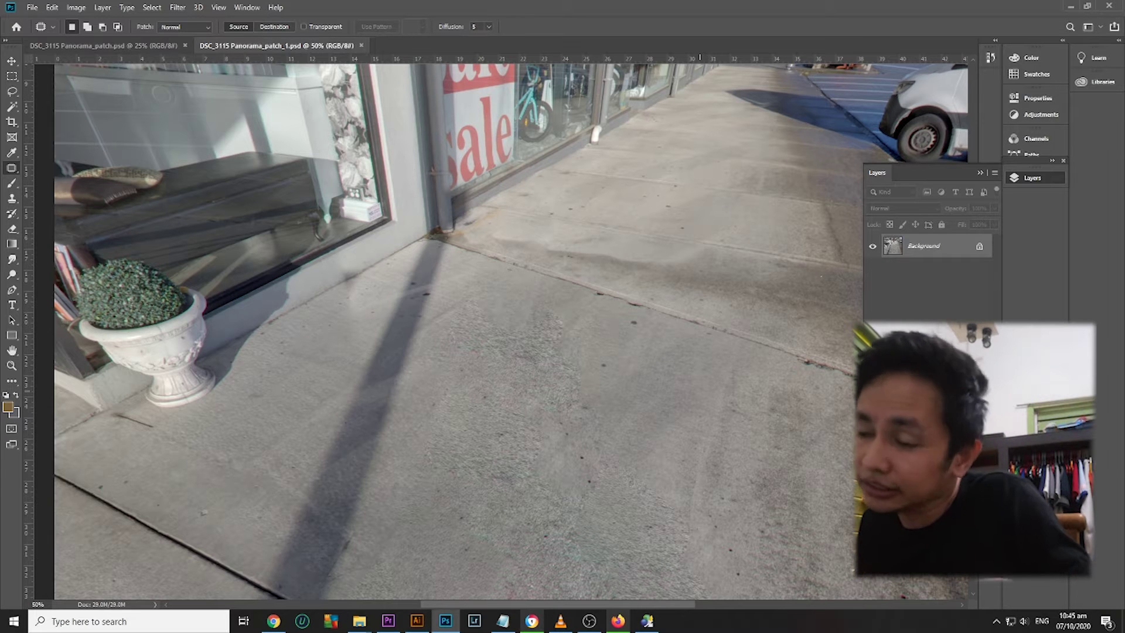
- Return to Pano2VR, add an image patch over the front of the parked pickup truck, and extract it for Photoshop
{"action": "left_click", "coordinate": [646, 621]}
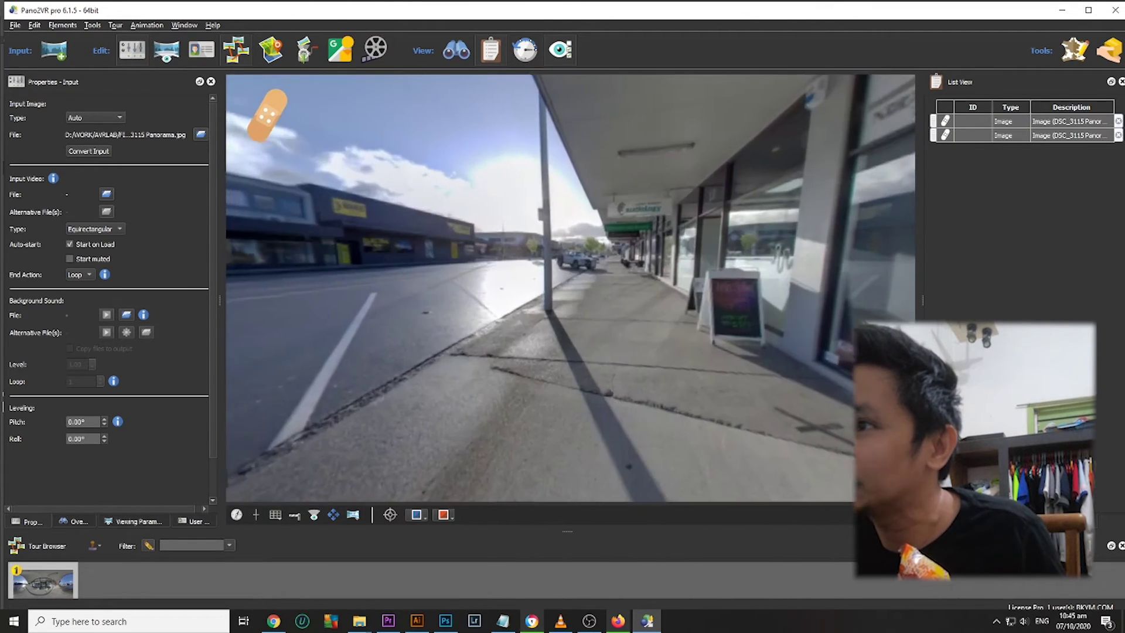
{"action": "scroll", "coordinate": [570, 287], "scroll_direction": "up", "scroll_amount": 5}
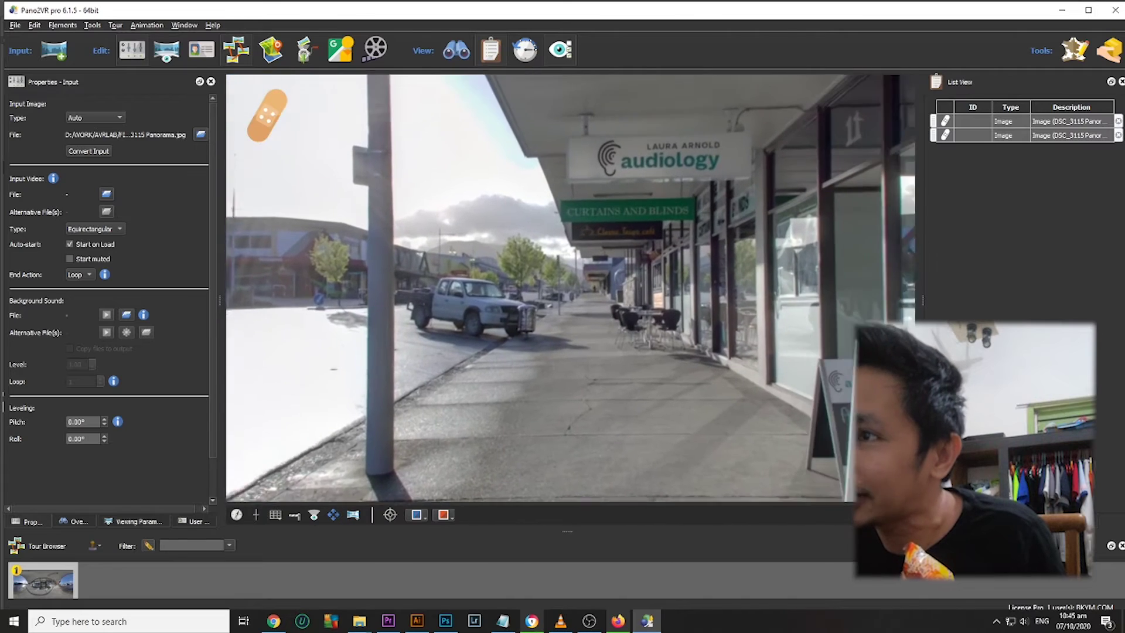
{"action": "scroll", "coordinate": [570, 288], "scroll_direction": "down", "scroll_amount": 5}
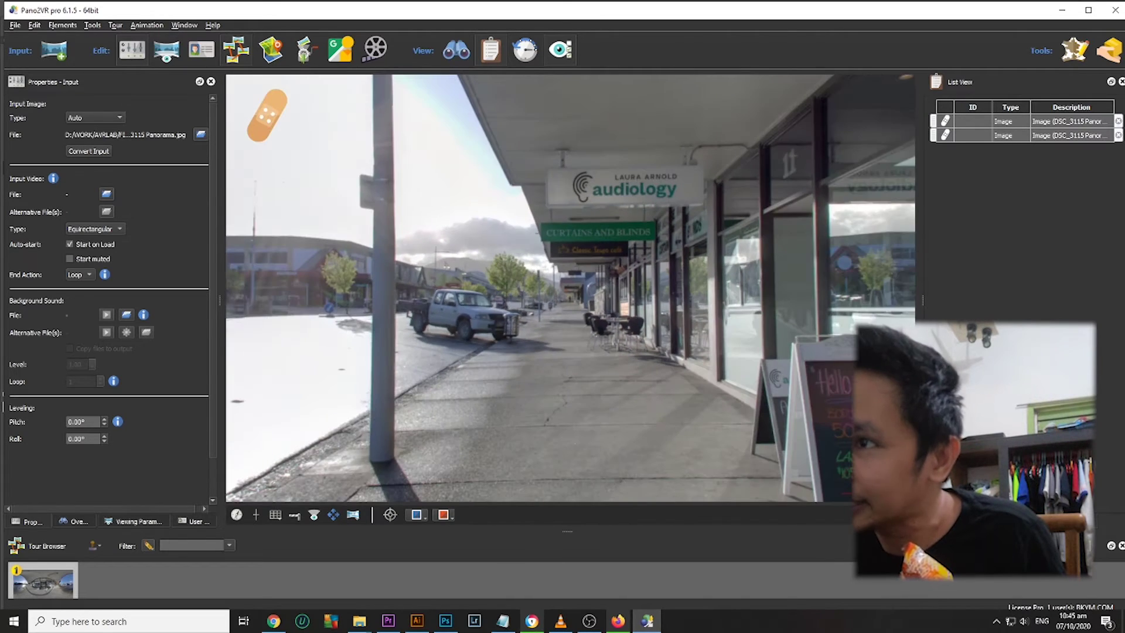
{"action": "double_click", "coordinate": [494, 322]}
{"action": "left_click", "coordinate": [85, 287]}
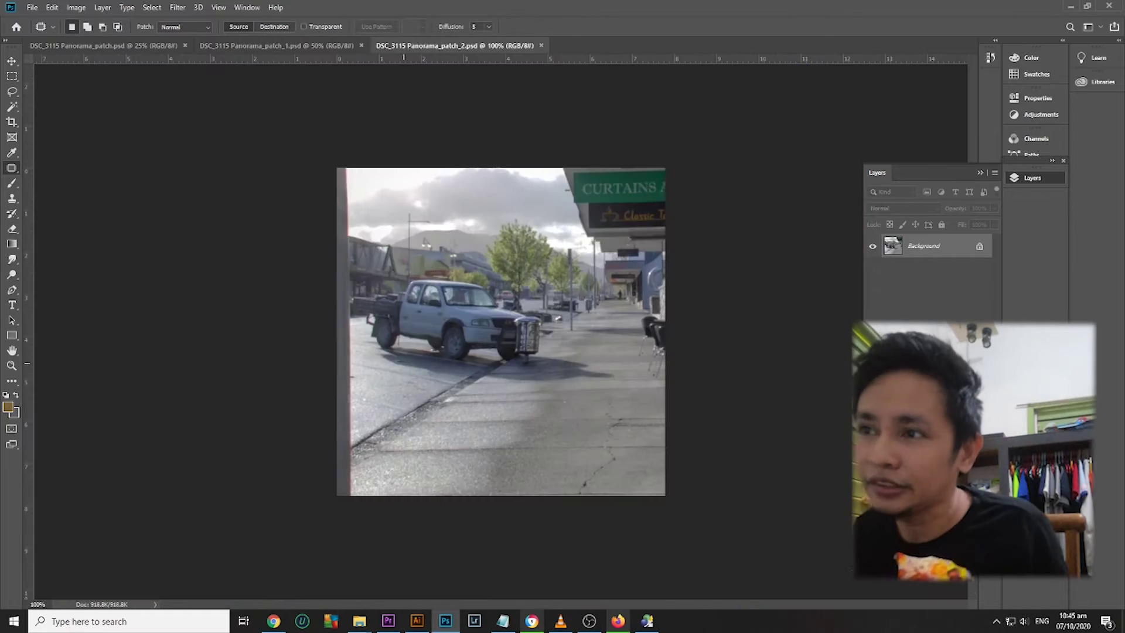
- Select the pickup truck's number plate and obscure it with the Mosaic filter at a cell size of 5
{"action": "key", "text": "z"}
{"action": "left_click", "coordinate": [500, 351]}
{"action": "left_click", "coordinate": [500, 351]}
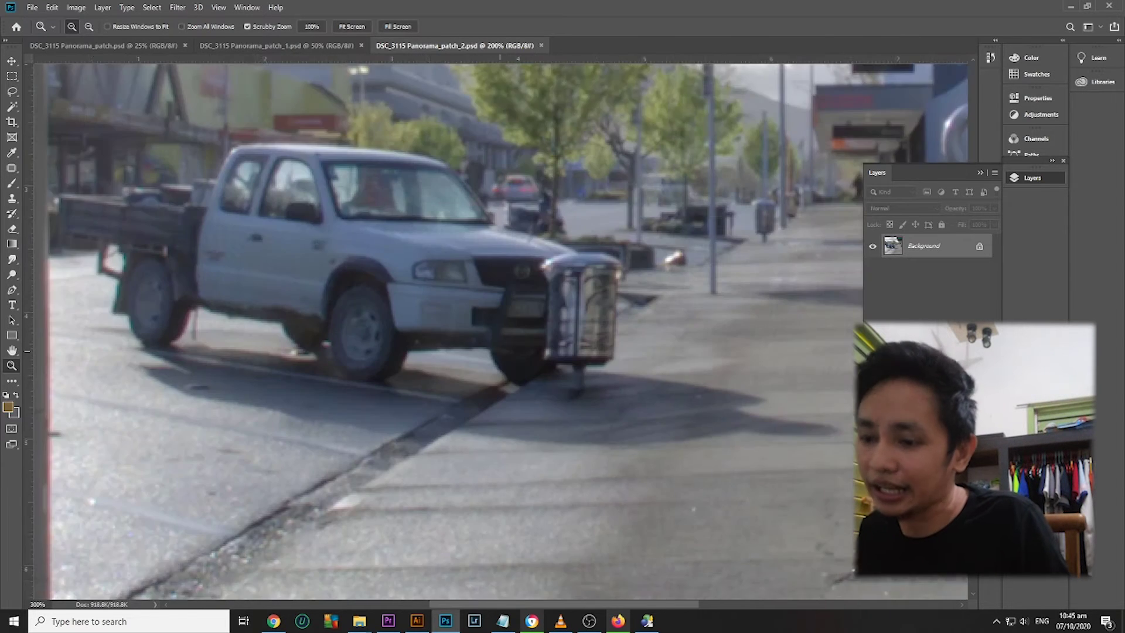
{"action": "left_click", "coordinate": [500, 351]}
{"action": "left_click_drag", "start_coordinate": [508, 272], "coordinate": [554, 320]}
{"action": "left_click_drag", "start_coordinate": [568, 279], "coordinate": [564, 273]}
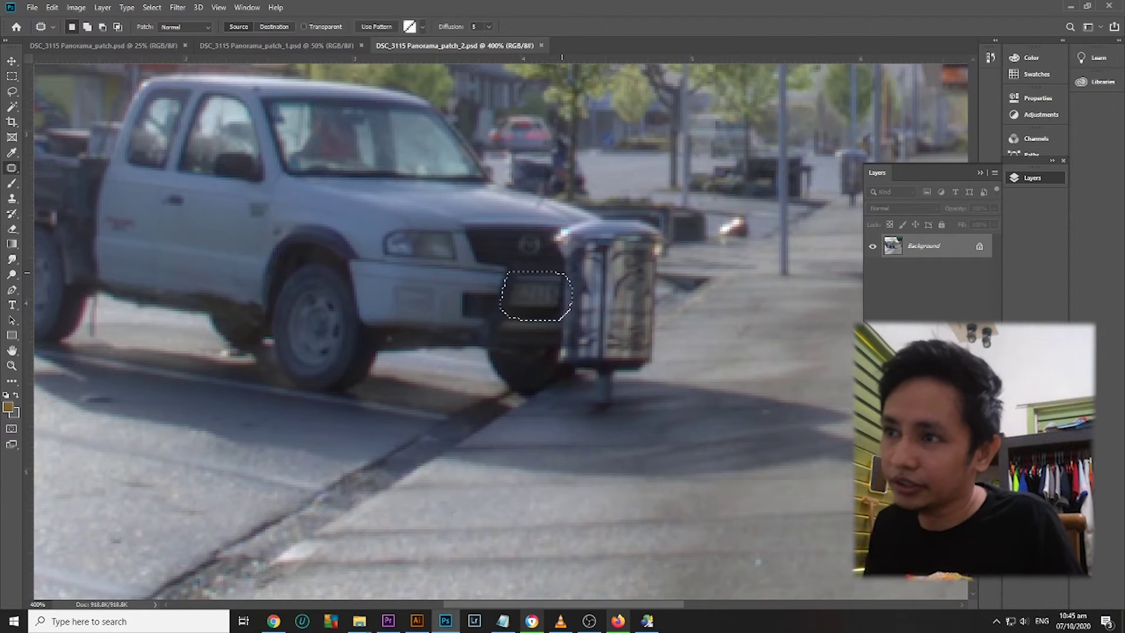
{"action": "left_click", "coordinate": [177, 7]}
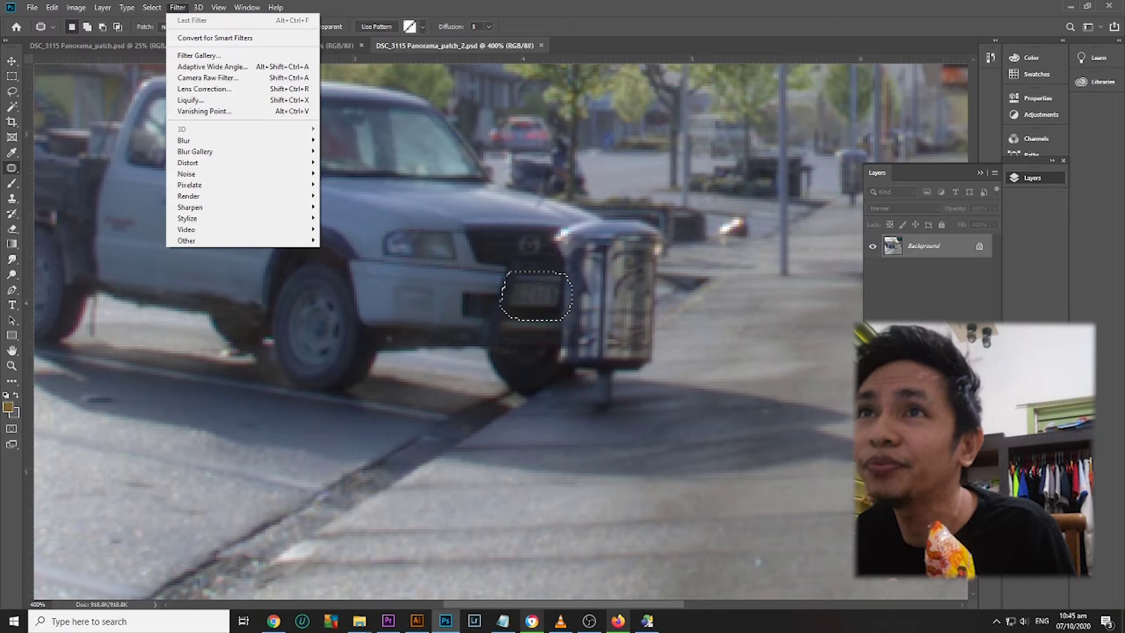
{"action": "key", "text": "Escape"}
{"action": "left_click", "coordinate": [177, 7]}
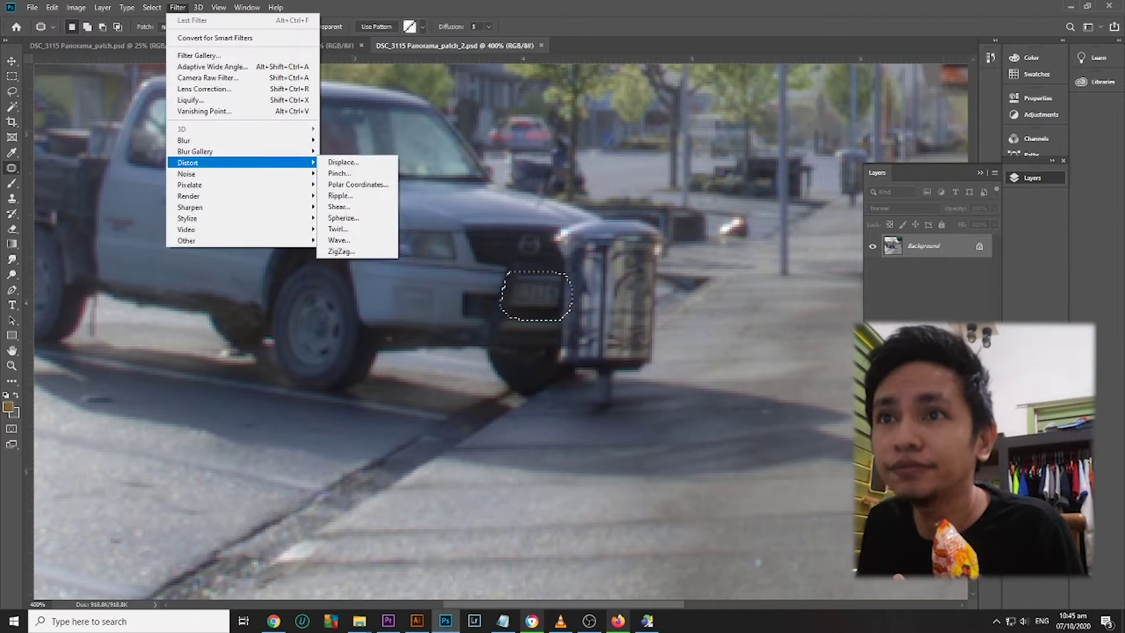
{"action": "mouse_move", "coordinate": [190, 184]}
{"action": "key", "text": "Right"}
{"action": "key", "text": "Down"}
{"action": "key", "text": "Up"}
{"action": "key", "text": "Up"}
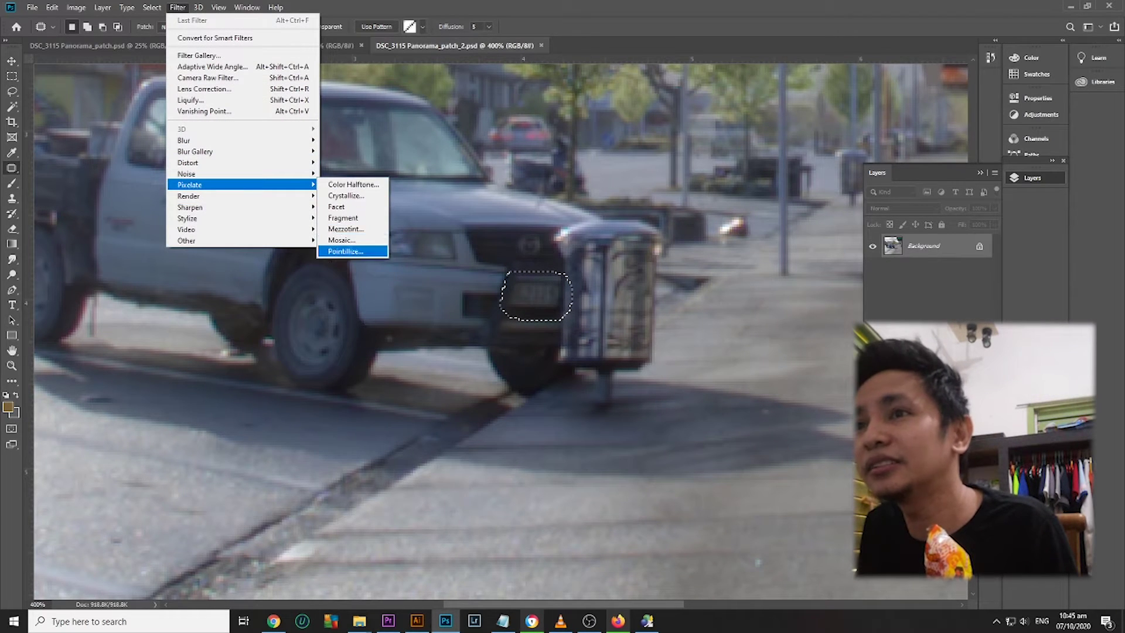
{"action": "key", "text": "Up"}
{"action": "key", "text": "Return"}
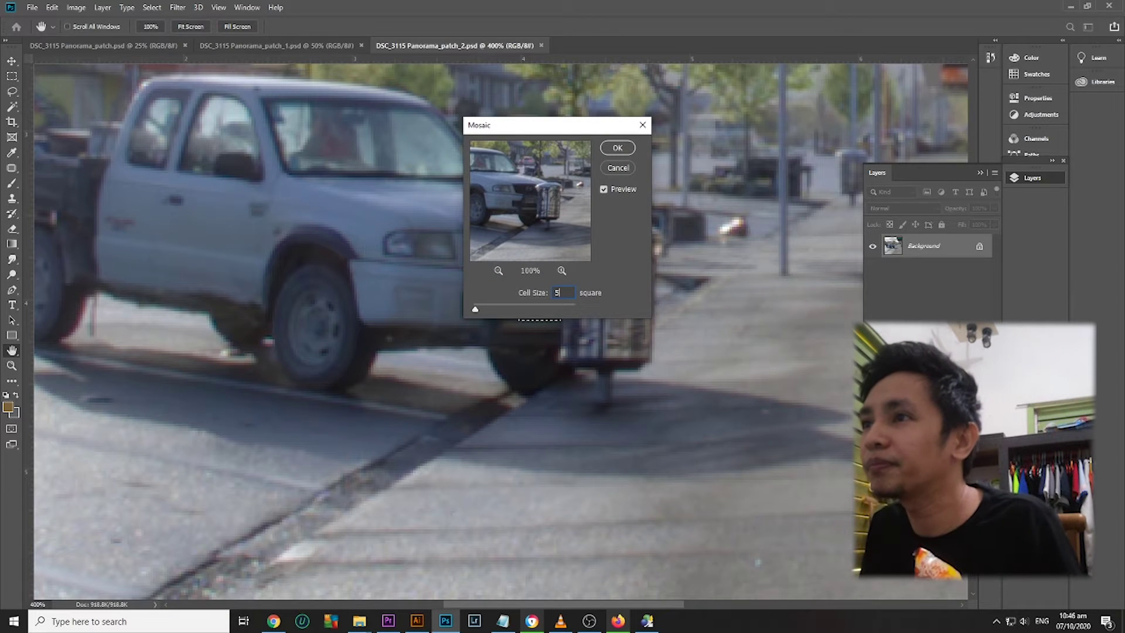
{"action": "key", "text": "Return"}
- View the whole truck patch, then return to Pano2VR and check the patched sidewalk in the panorama
{"action": "key", "text": "z"}
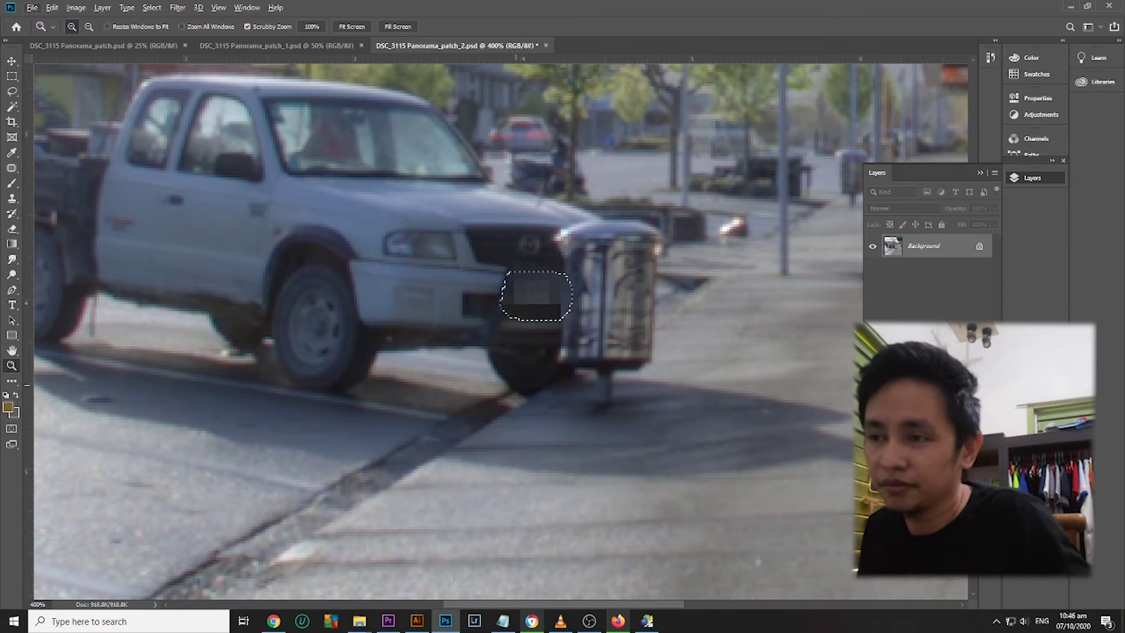
{"action": "key", "text": "alt"}
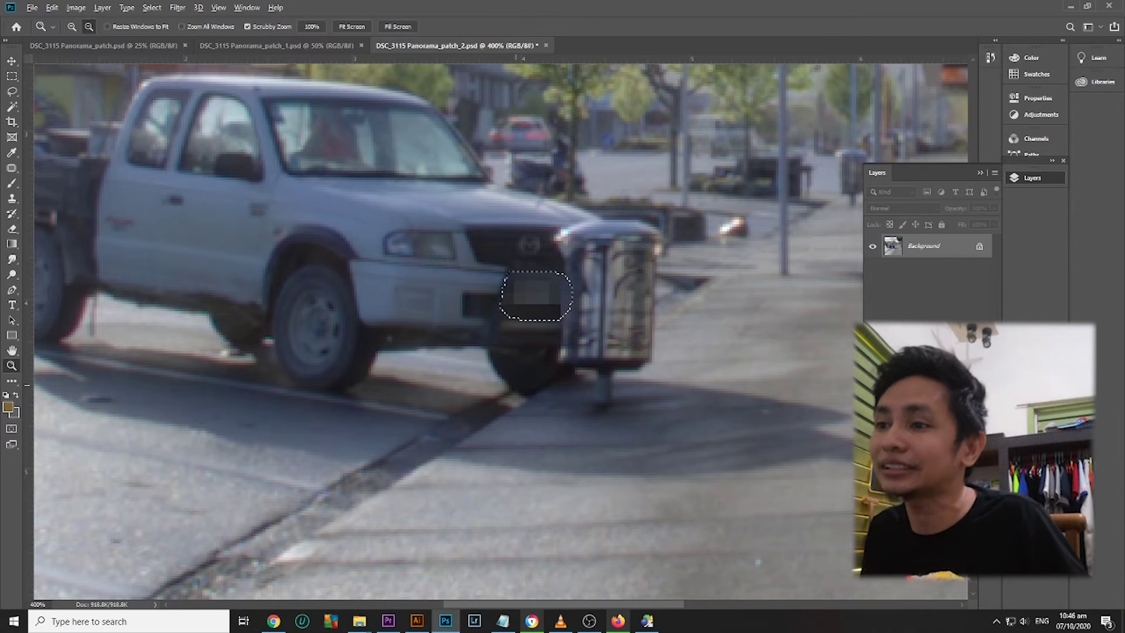
{"action": "key", "text": "alt"}
{"action": "key", "text": "alt"}
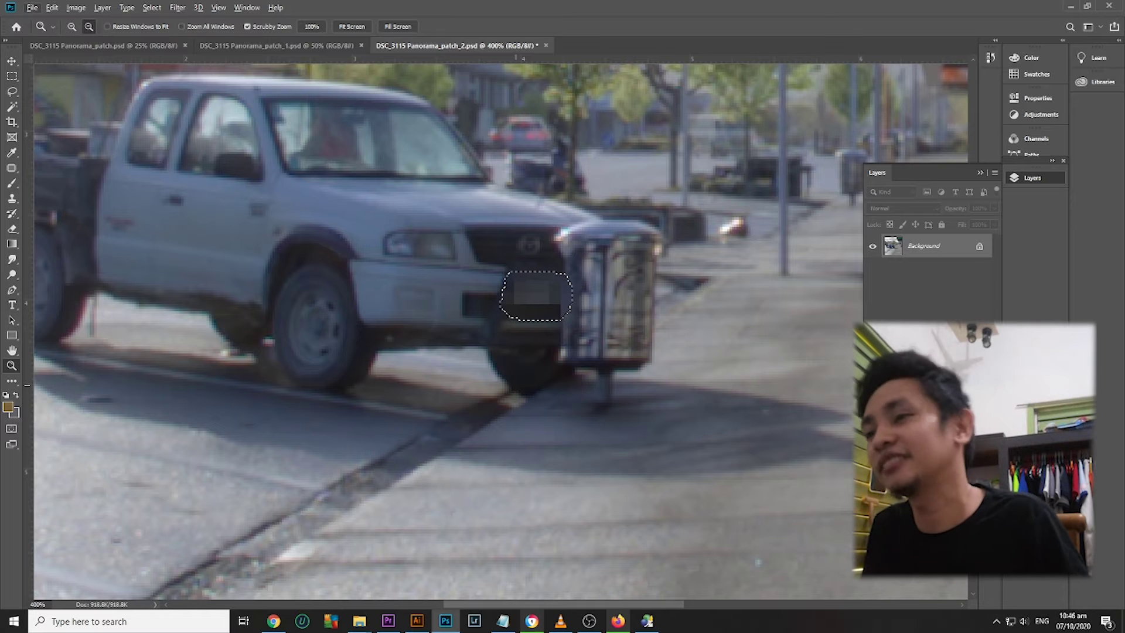
{"action": "left_click", "coordinate": [515, 384], "text": "alt"}
{"action": "left_click", "coordinate": [515, 385], "text": "alt"}
{"action": "left_click", "coordinate": [516, 385], "text": "alt"}
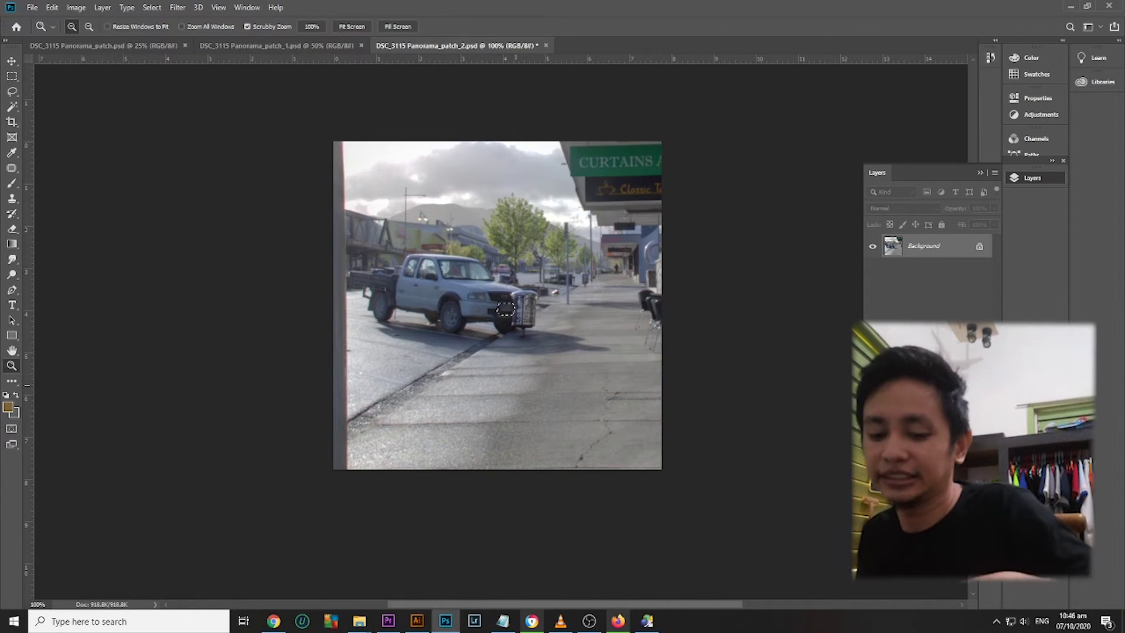
{"action": "key", "text": "alt+Tab"}
{"action": "left_click_drag", "start_coordinate": [515, 385], "coordinate": [621, 409]}
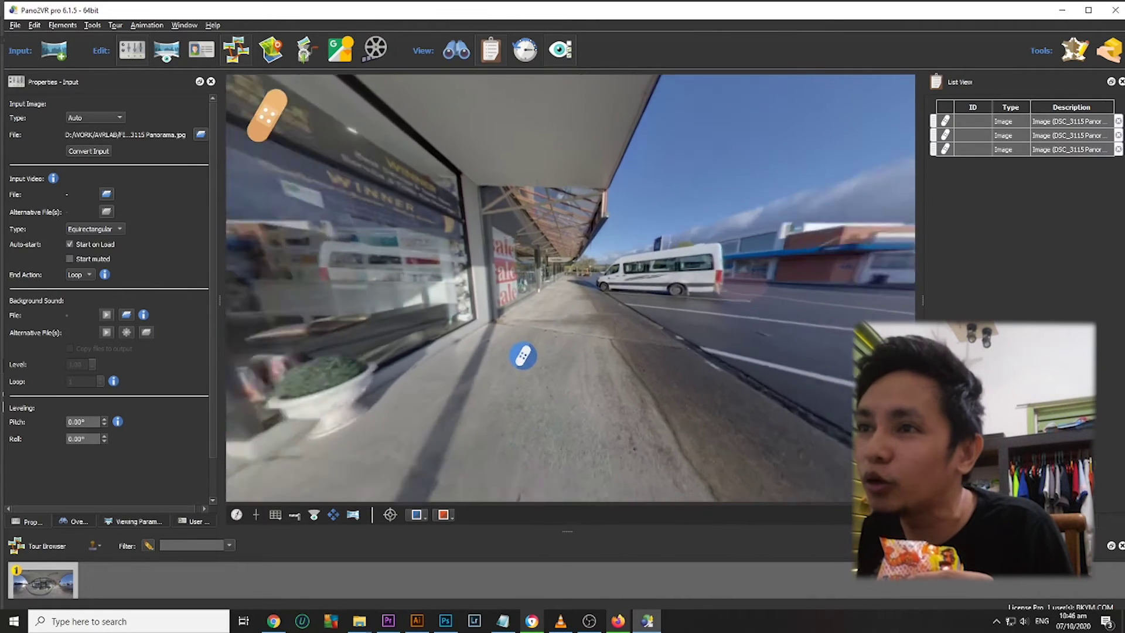
- Convert the panorama to an equirectangular JPEG at image quality 100 with all patches applied
{"action": "left_click", "coordinate": [89, 151]}
{"action": "left_click", "coordinate": [538, 296]}
{"action": "left_click", "coordinate": [527, 222]}
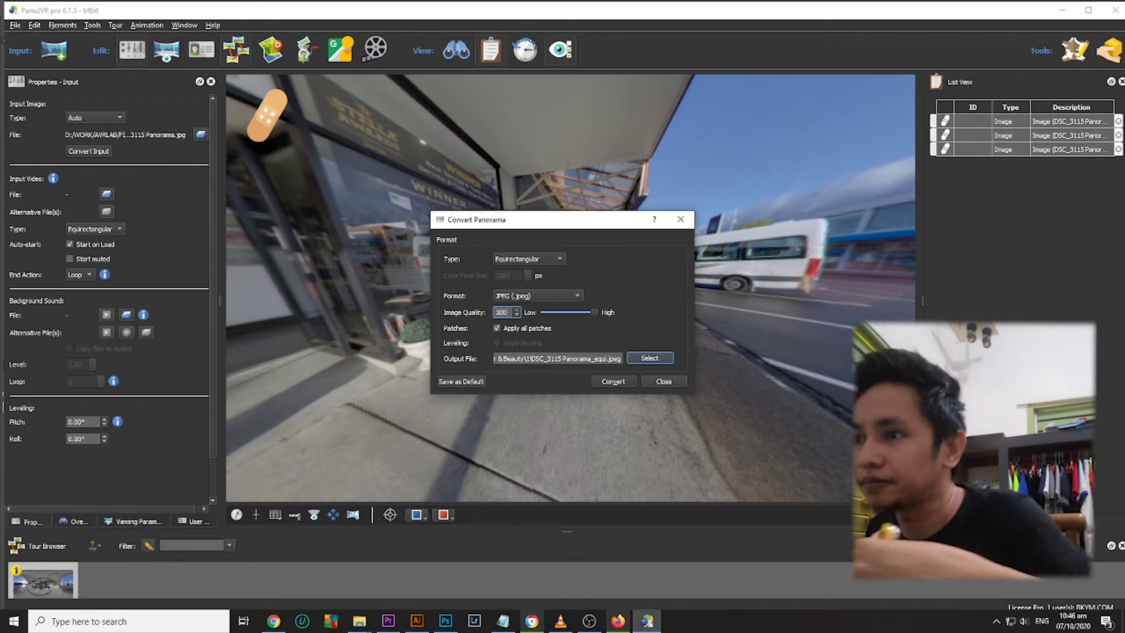
{"action": "left_click", "coordinate": [613, 382]}
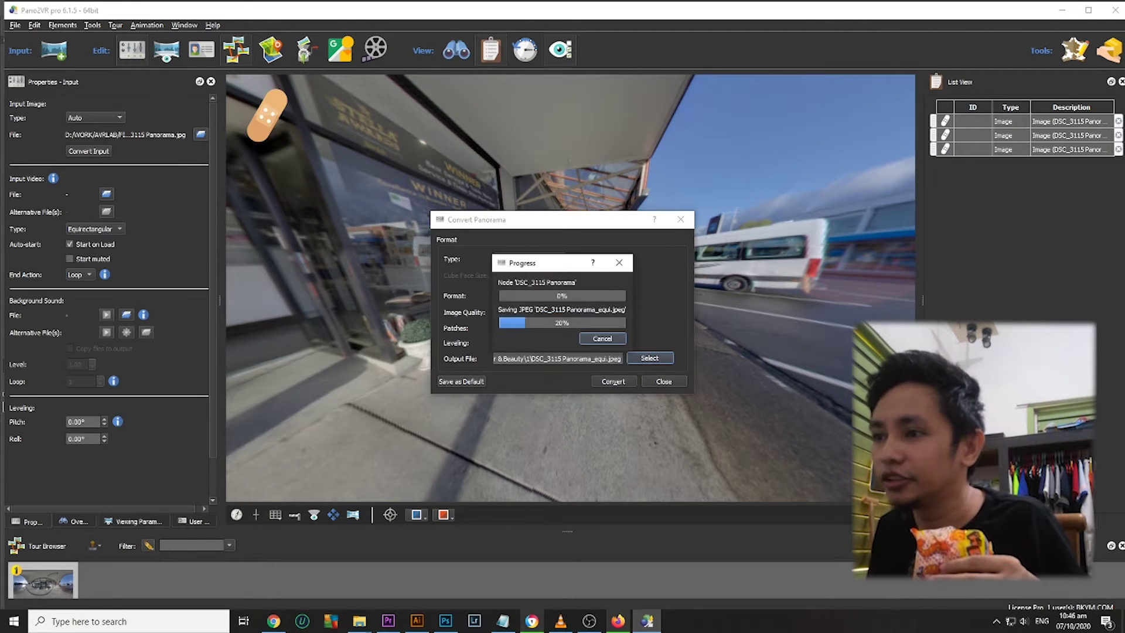
- Open the converted DSC_3115 Panorama_equi from folder 1 in PTGui Viewer, enlarge the window, and inspect the patched ground
{"action": "mouse_move", "coordinate": [359, 621]}
{"action": "left_click", "coordinate": [296, 571]}
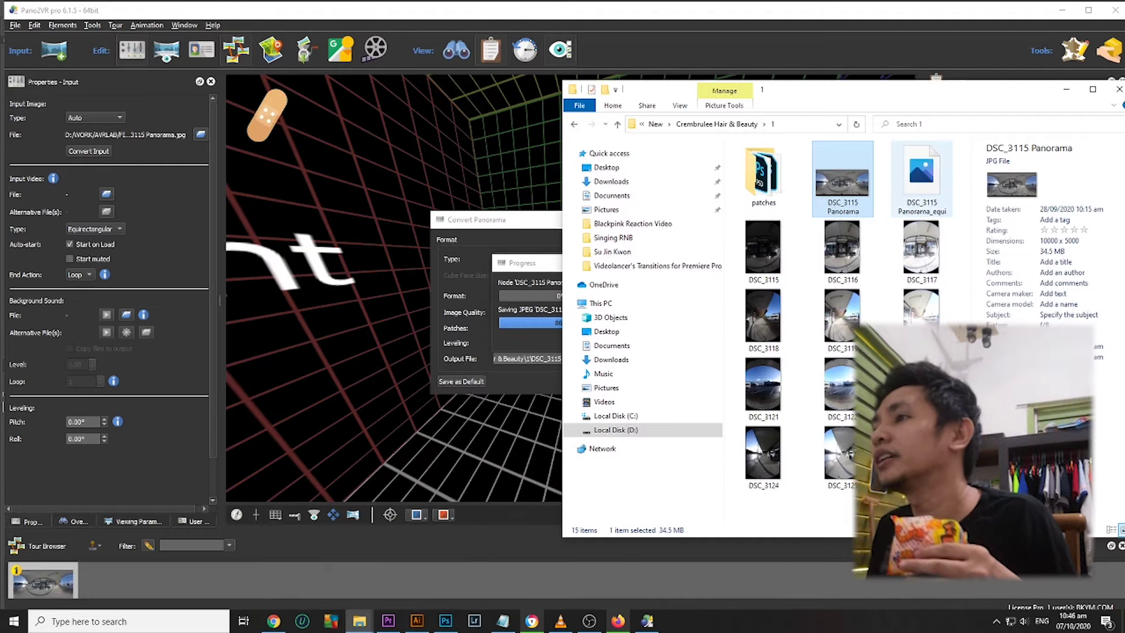
{"action": "right_click", "coordinate": [891, 186]}
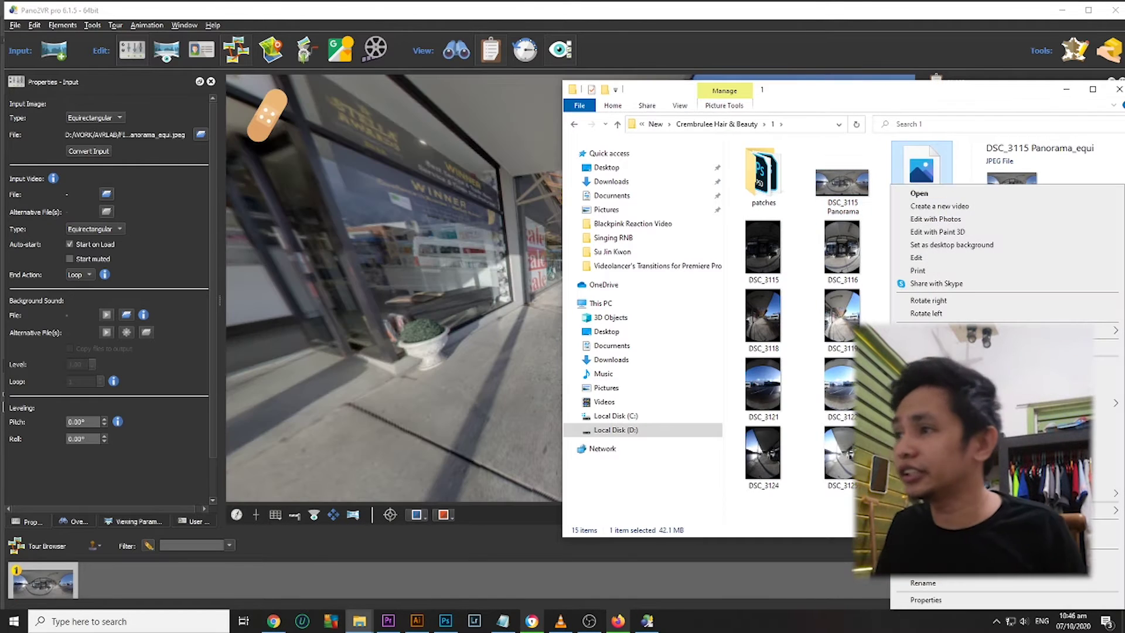
{"action": "mouse_move", "coordinate": [938, 403]}
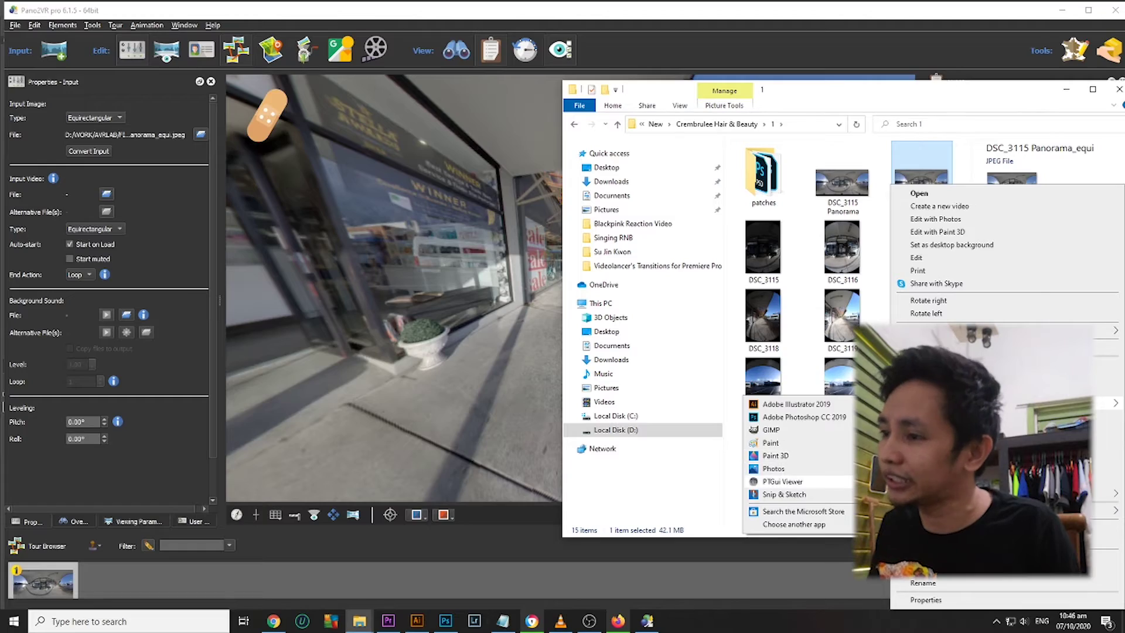
{"action": "left_click", "coordinate": [783, 481]}
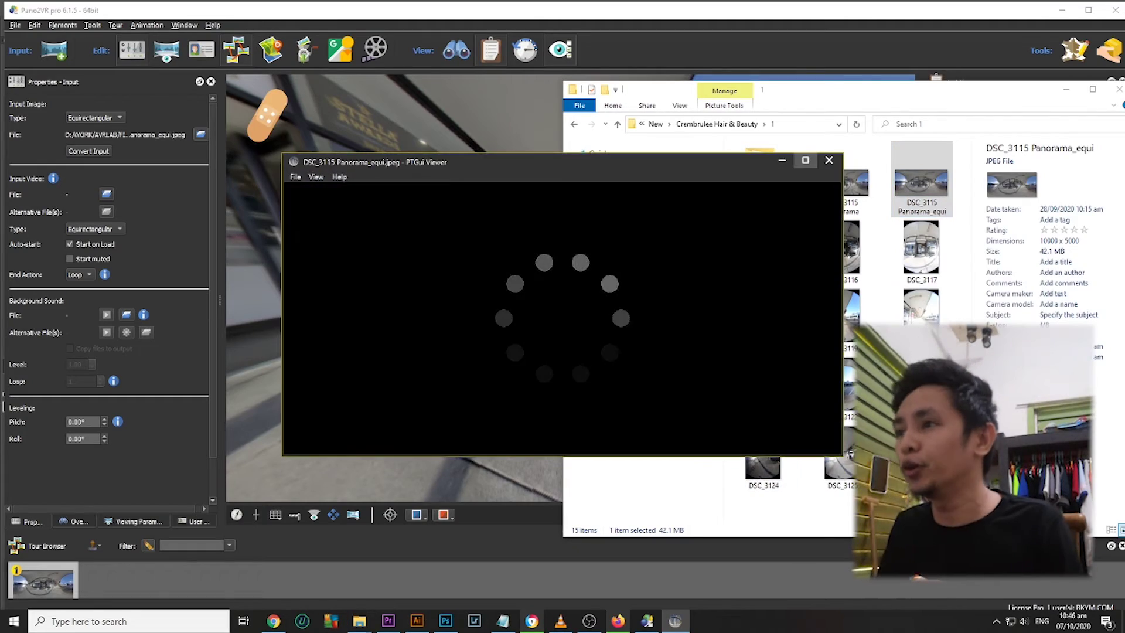
{"action": "left_click", "coordinate": [805, 160]}
{"action": "scroll", "coordinate": [562, 316], "scroll_direction": "down", "scroll_amount": 3}
{"action": "left_click_drag", "start_coordinate": [556, 264], "coordinate": [556, 164]}
{"action": "left_click_drag", "start_coordinate": [556, 439], "coordinate": [293, 211]}
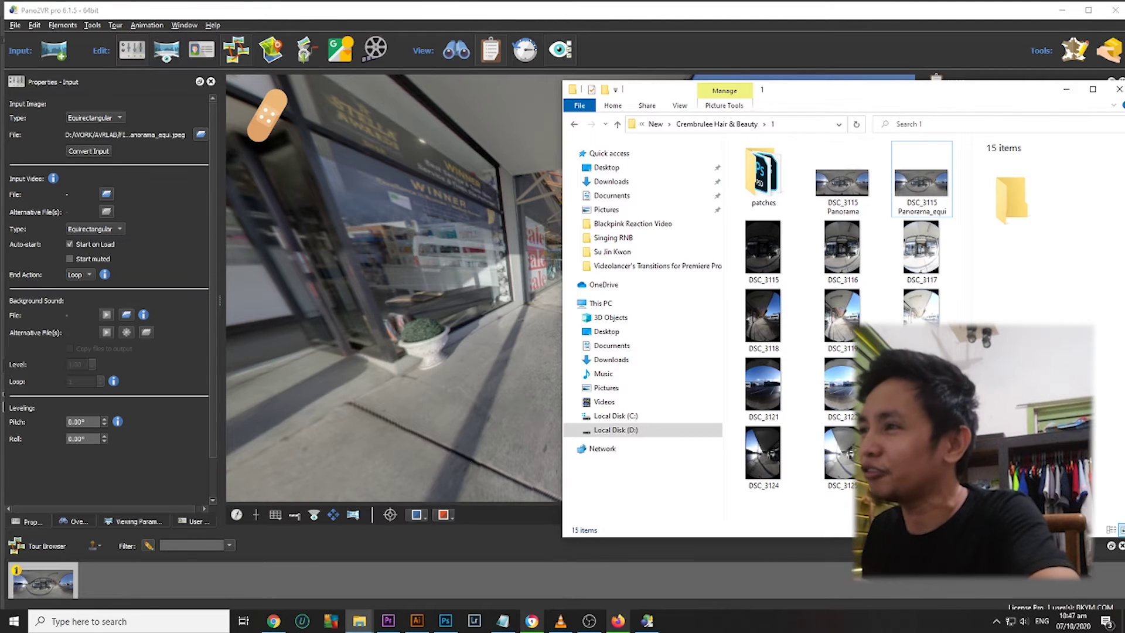
- Go to folder 2 of Crembrulee Hair & Beauty and load its stitched panorama into Pano2VR
{"action": "key", "text": "BackSpace"}
{"action": "left_click", "coordinate": [748, 174]}
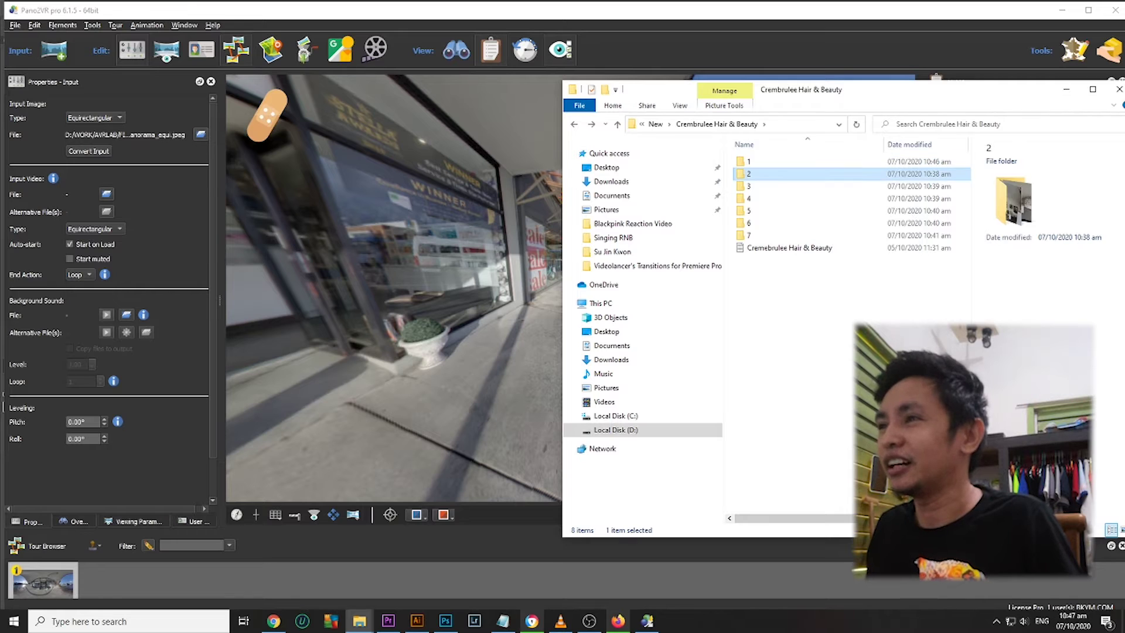
{"action": "key", "text": "Return"}
{"action": "mouse_move", "coordinate": [762, 186]}
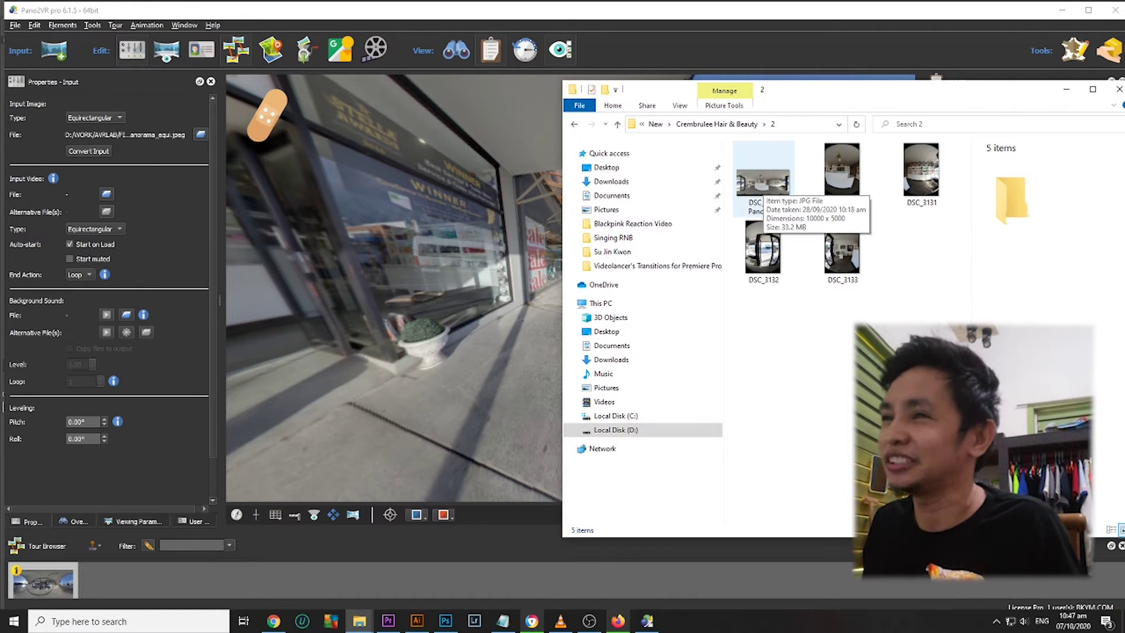
{"action": "left_click", "coordinate": [761, 186]}
{"action": "left_click_drag", "start_coordinate": [761, 186], "coordinate": [430, 266]}
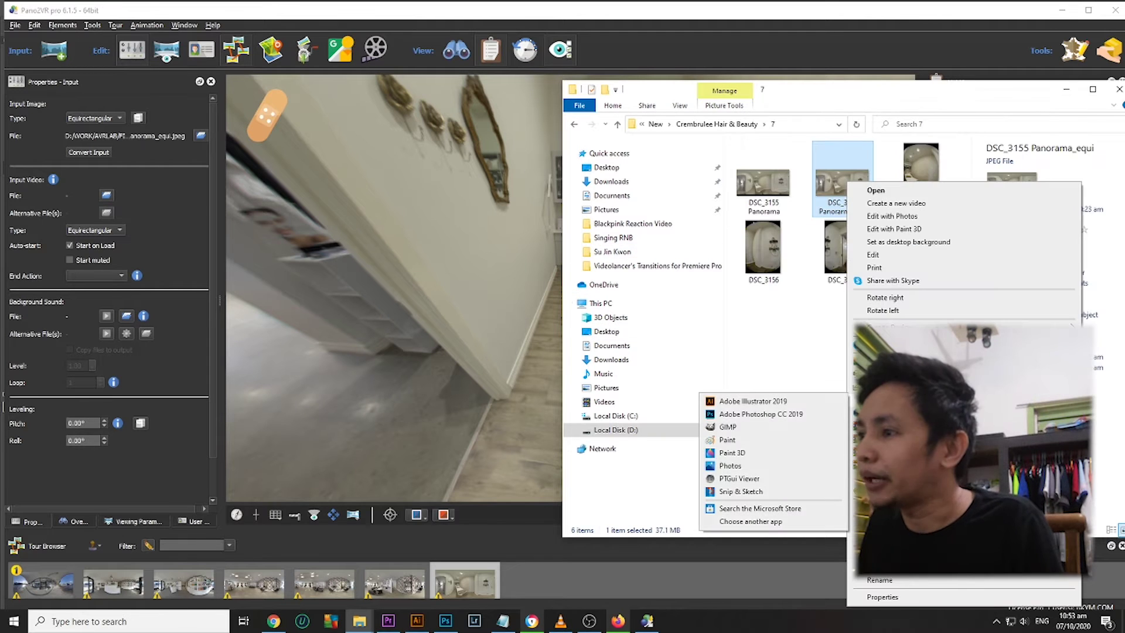
- Open DSC_3155 Panorama_equi from folder 7 in an enlarged PTGui Viewer and examine the room all around
{"action": "left_click", "coordinate": [740, 478]}
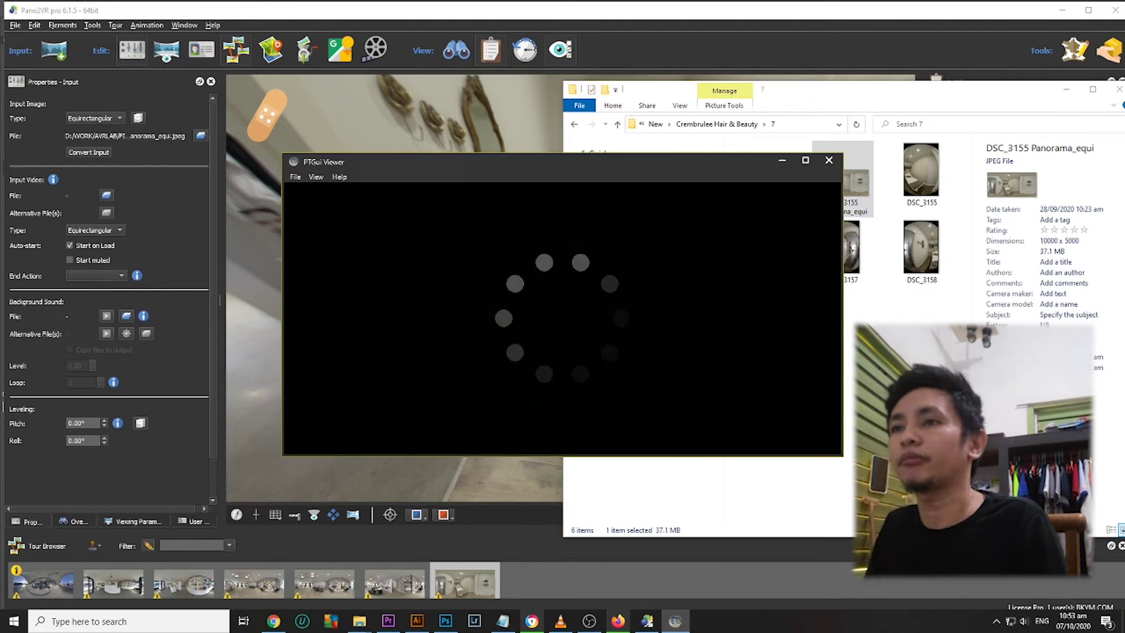
{"action": "left_click", "coordinate": [805, 160]}
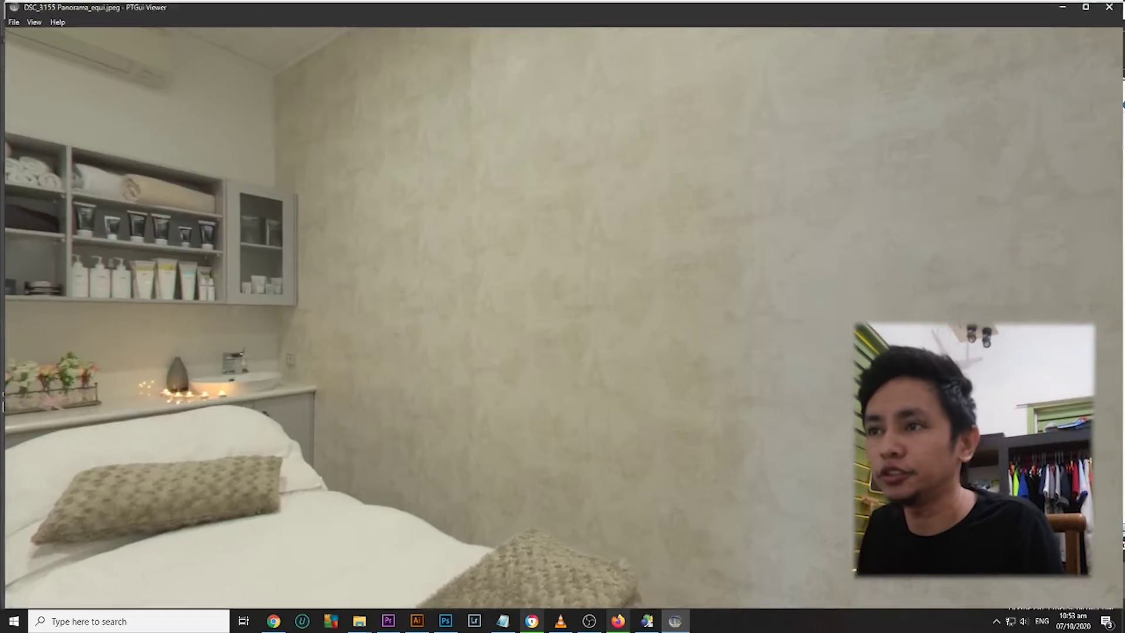
{"action": "scroll", "coordinate": [563, 316], "scroll_direction": "up", "scroll_amount": 5}
{"action": "scroll", "coordinate": [562, 317], "scroll_direction": "down", "scroll_amount": 8}
{"action": "left_click_drag", "start_coordinate": [562, 316], "coordinate": [855, 305]}
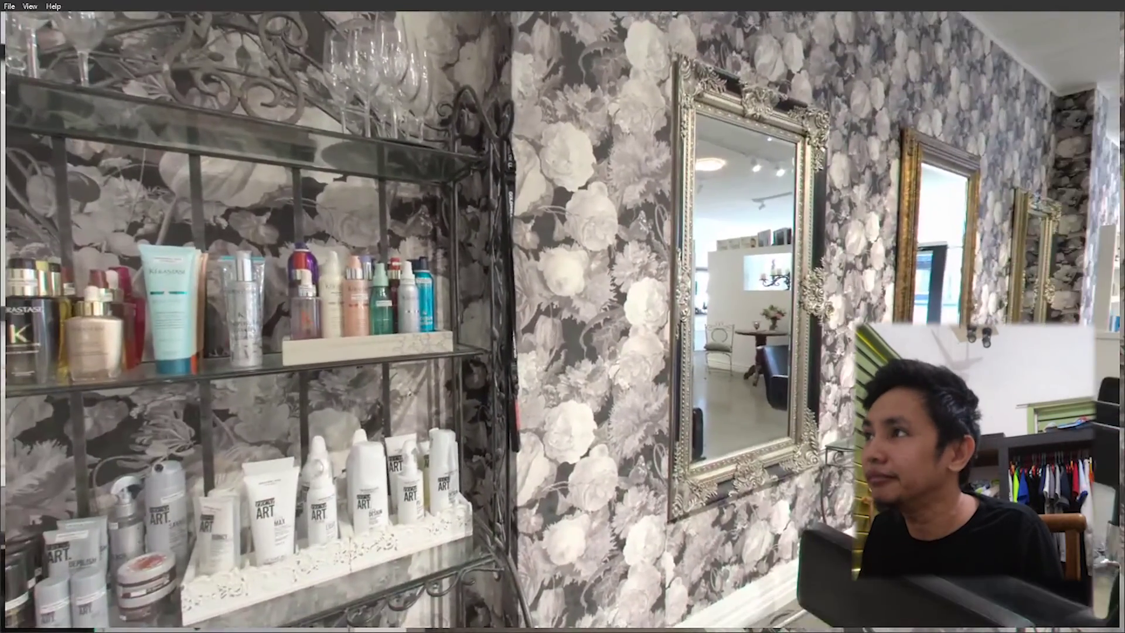
- Close the panorama viewer and go back from the current panorama folder in File Explorer
{"action": "key", "text": "Escape"}
{"action": "left_click", "coordinate": [829, 160]}
{"action": "left_click", "coordinate": [573, 124]}
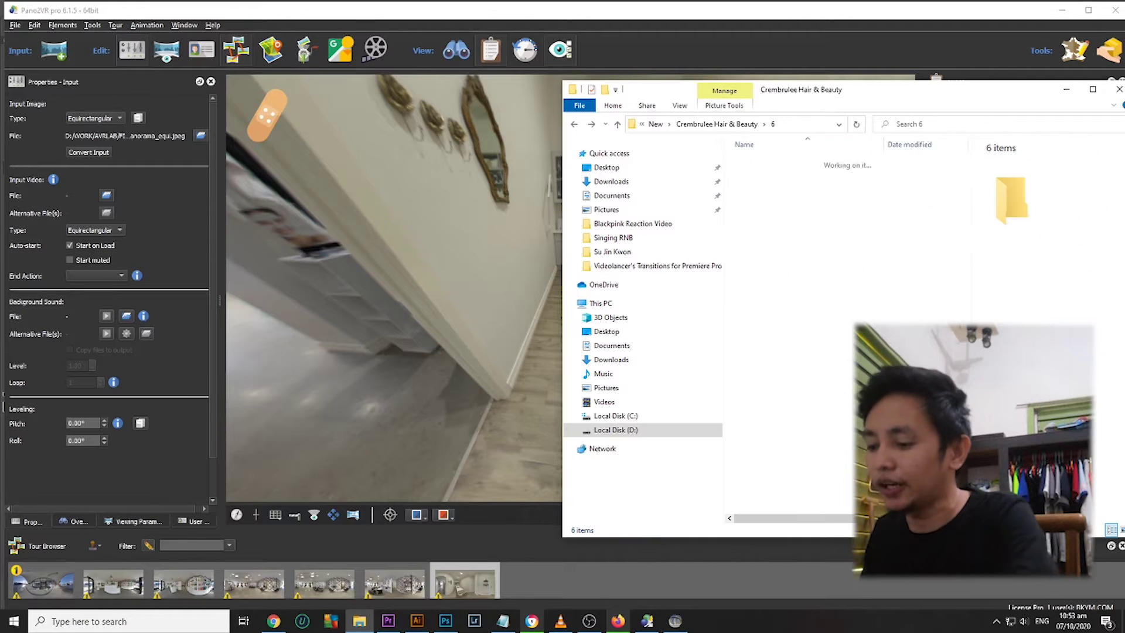
- Check DSC_3145 Panorama_equi from folder 5 full screen in PTGui Viewer and return to the Crembrulee Hair & Beauty folder
{"action": "double_click", "coordinate": [749, 210]}
{"action": "left_click", "coordinate": [828, 183]}
{"action": "right_click", "coordinate": [828, 184]}
{"action": "mouse_move", "coordinate": [862, 399]}
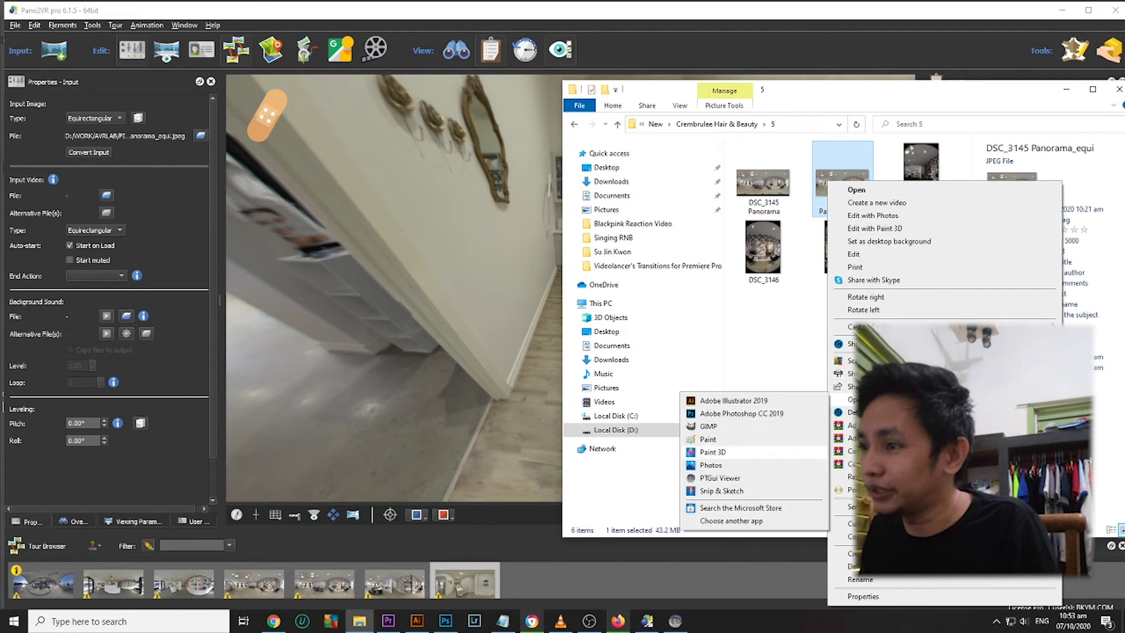
{"action": "left_click", "coordinate": [732, 467]}
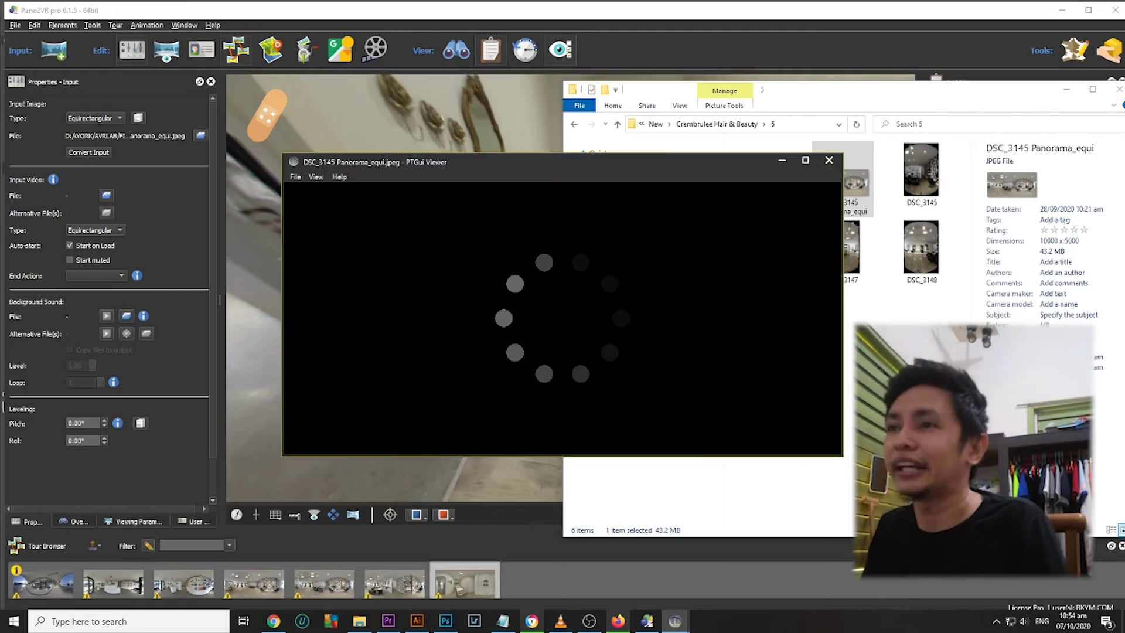
{"action": "key", "text": "F11"}
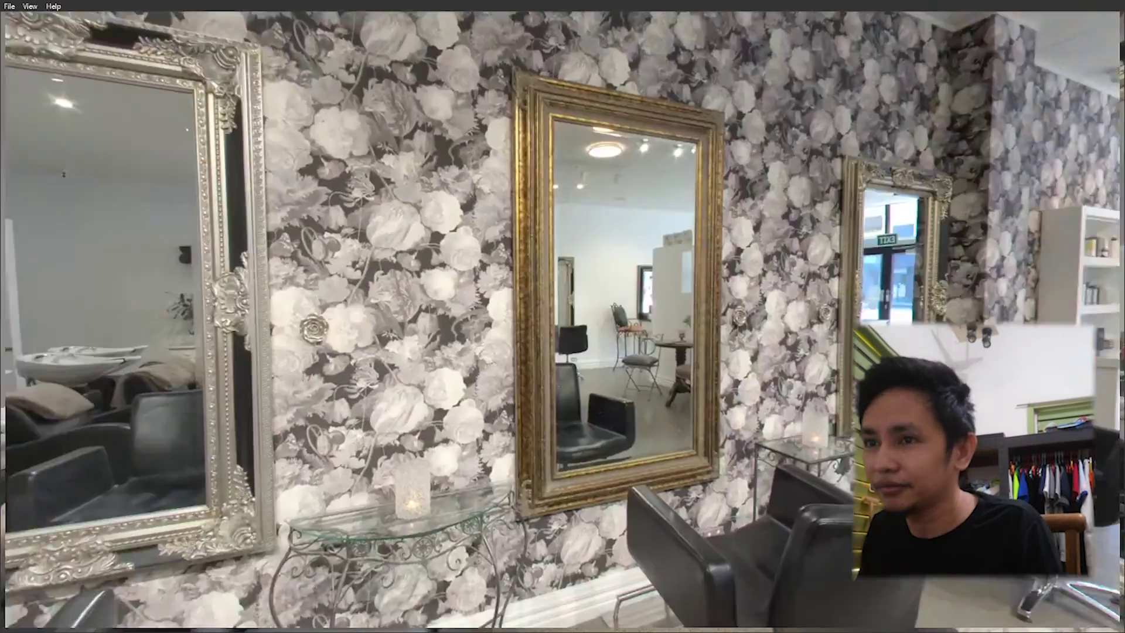
{"action": "key", "text": "Escape"}
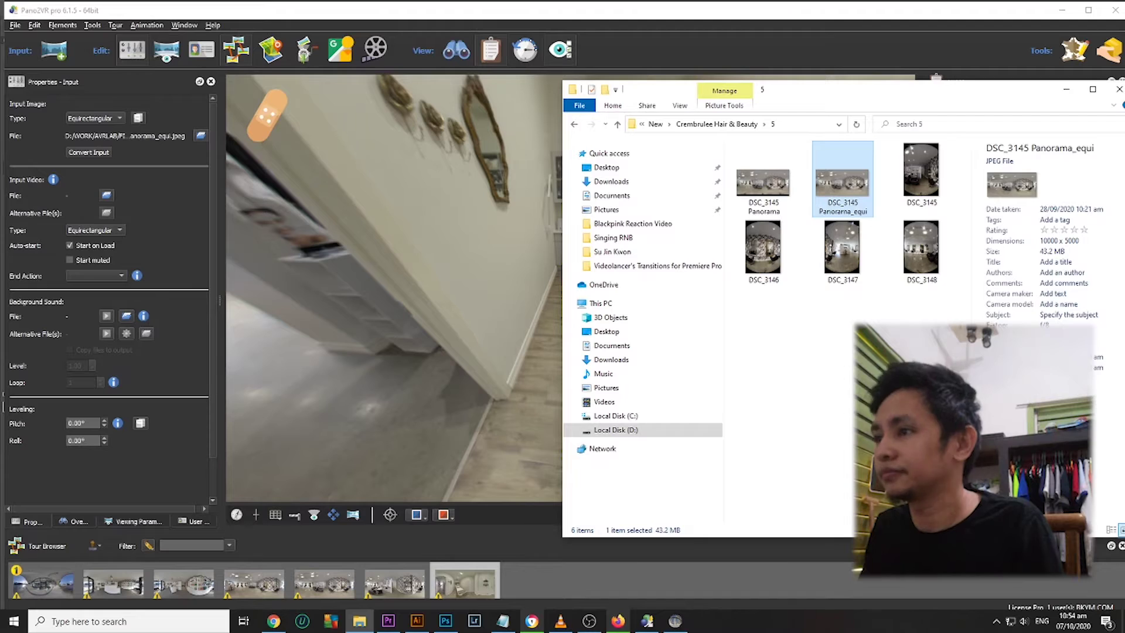
{"action": "left_click", "coordinate": [902, 223]}
{"action": "key", "text": "alt+Left"}
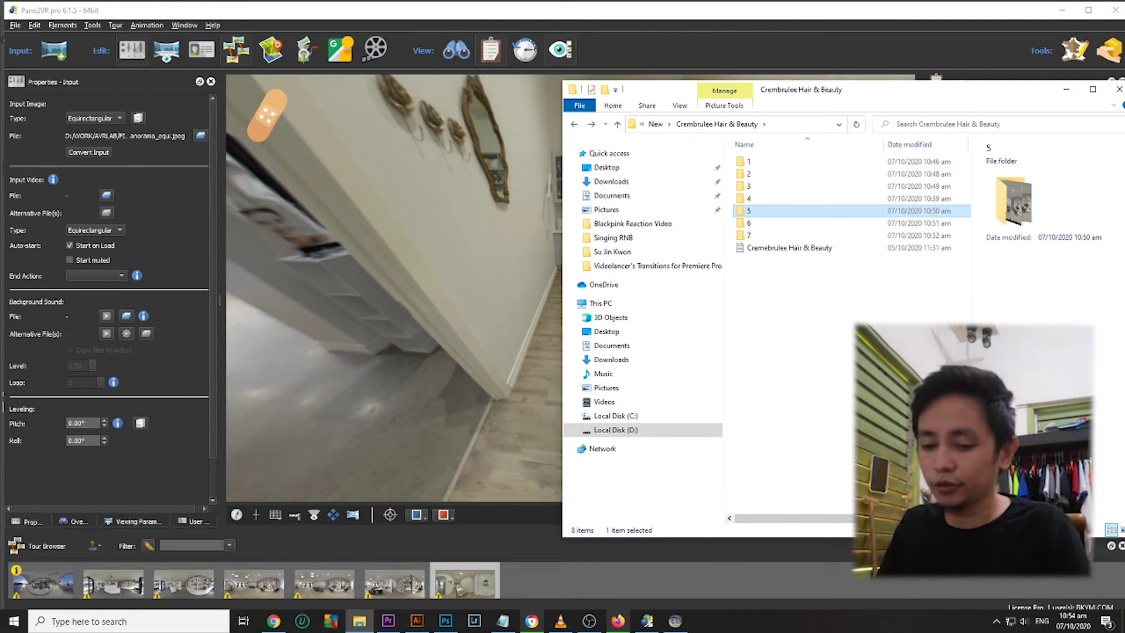
- Create a new folder named panorama inside Crembrulee Hair & Beauty
{"action": "key", "text": "ctrl+shift+n"}
{"action": "type", "text": "panorama"}
{"action": "key", "text": "Return"}
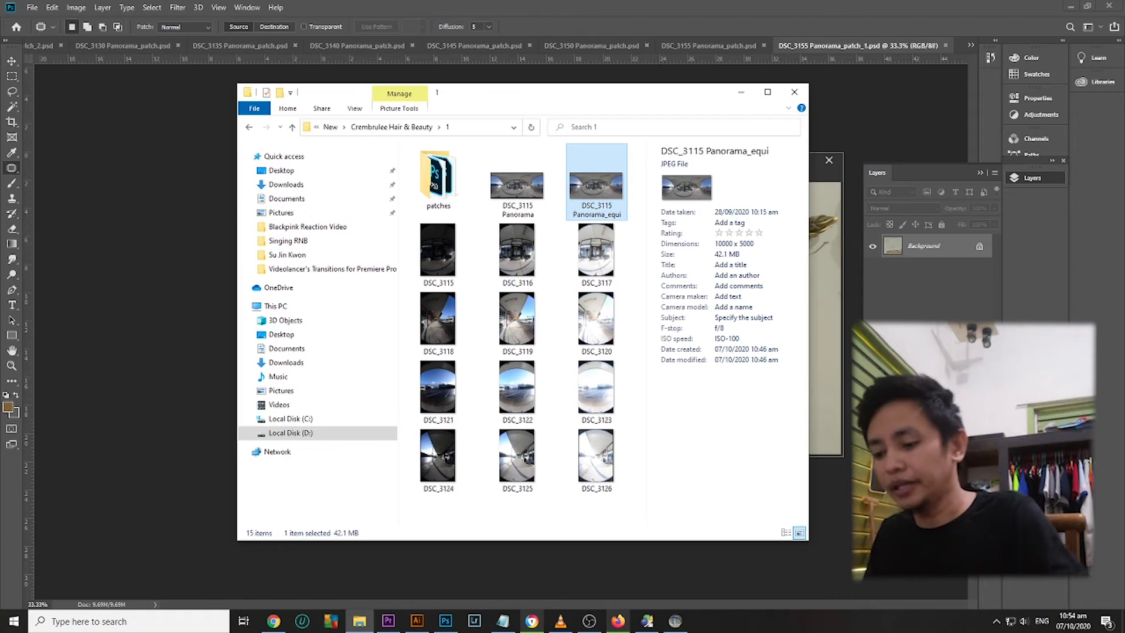
- Copy the converted equirectangular panoramas into the panorama folder and rename them in numerical sequence from 01 to 07
{"action": "key", "text": "alt+Left"}
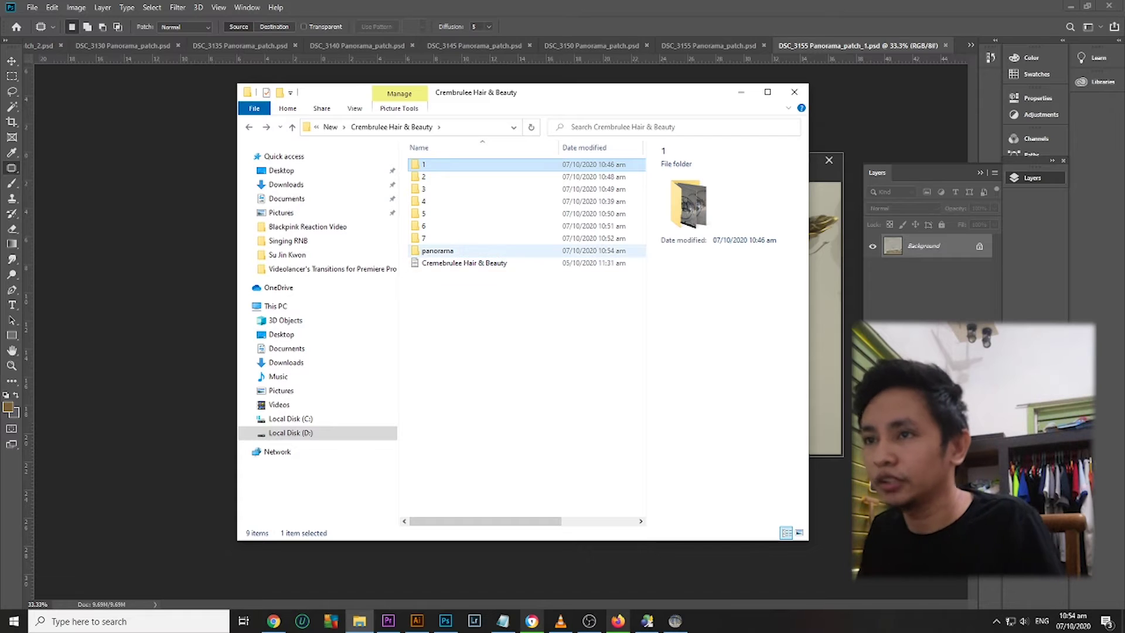
{"action": "double_click", "coordinate": [438, 251]}
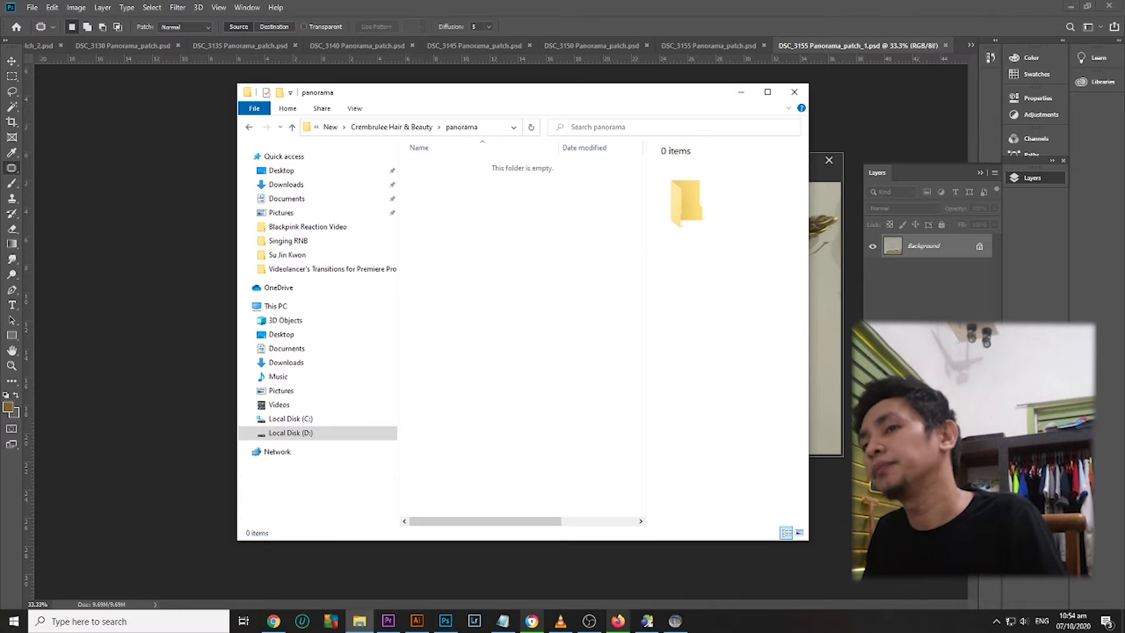
{"action": "key", "text": "ctrl+v"}
{"action": "right_click", "coordinate": [429, 165]}
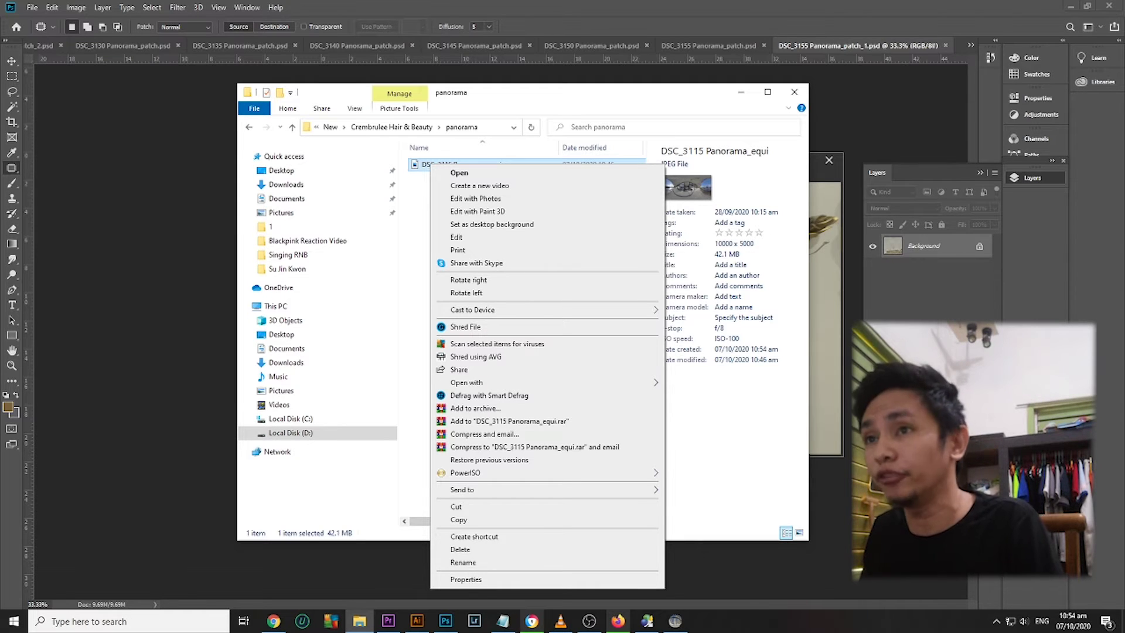
{"action": "key", "text": "m"}
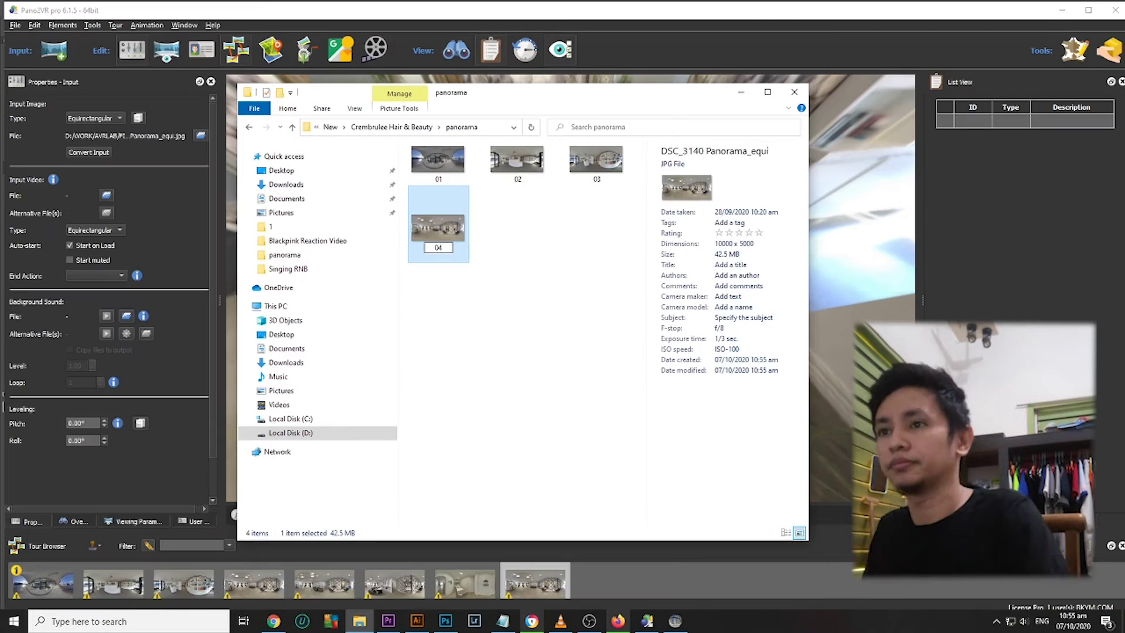
{"action": "type", "text": "07"}
{"action": "key", "text": "Return"}
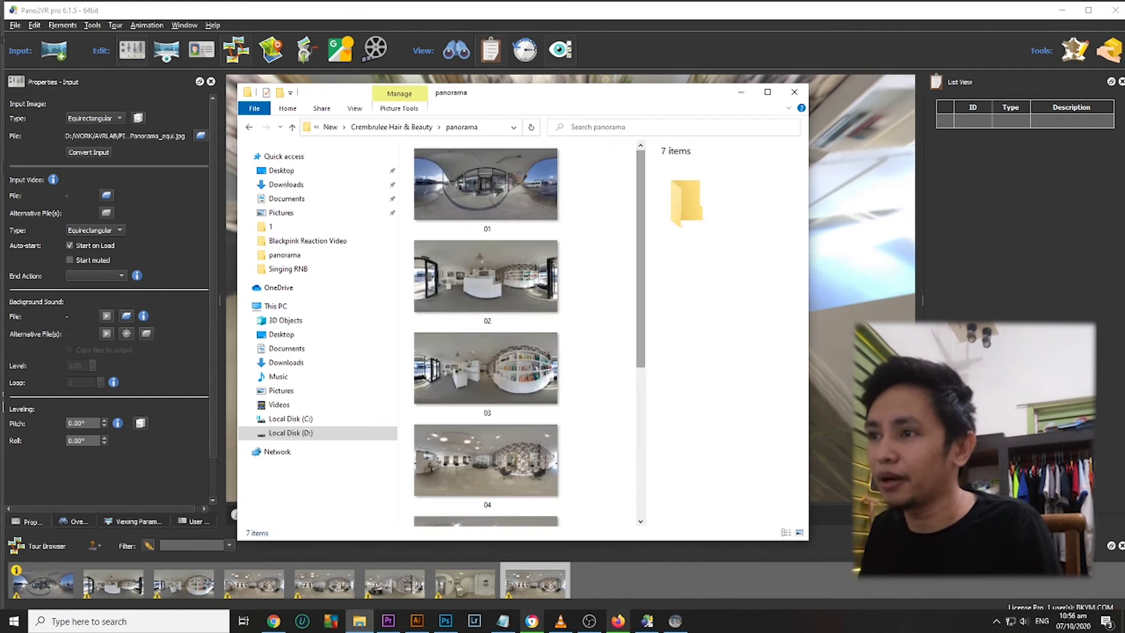
- Close Pano2VR, Photoshop and the DSC_3155 panorama viewer, keeping the panorama folder window open on the desktop
{"action": "scroll", "coordinate": [485, 333], "scroll_direction": "down", "scroll_amount": 3}
{"action": "key", "text": "alt+F4"}
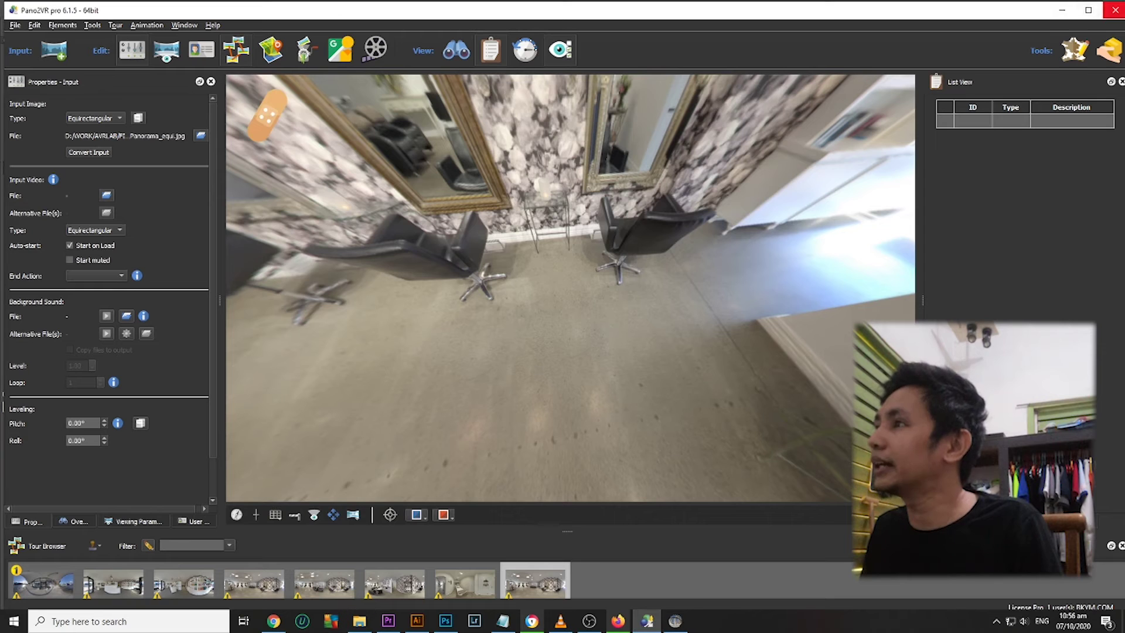
{"action": "key", "text": "alt+F4"}
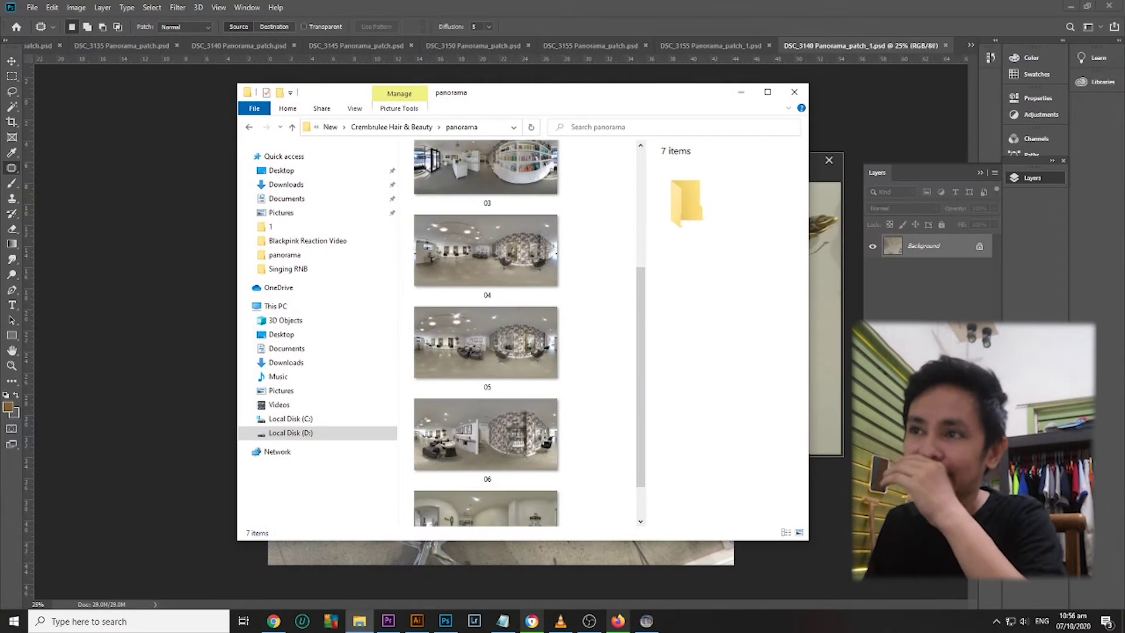
{"action": "left_click", "coordinate": [1107, 5]}
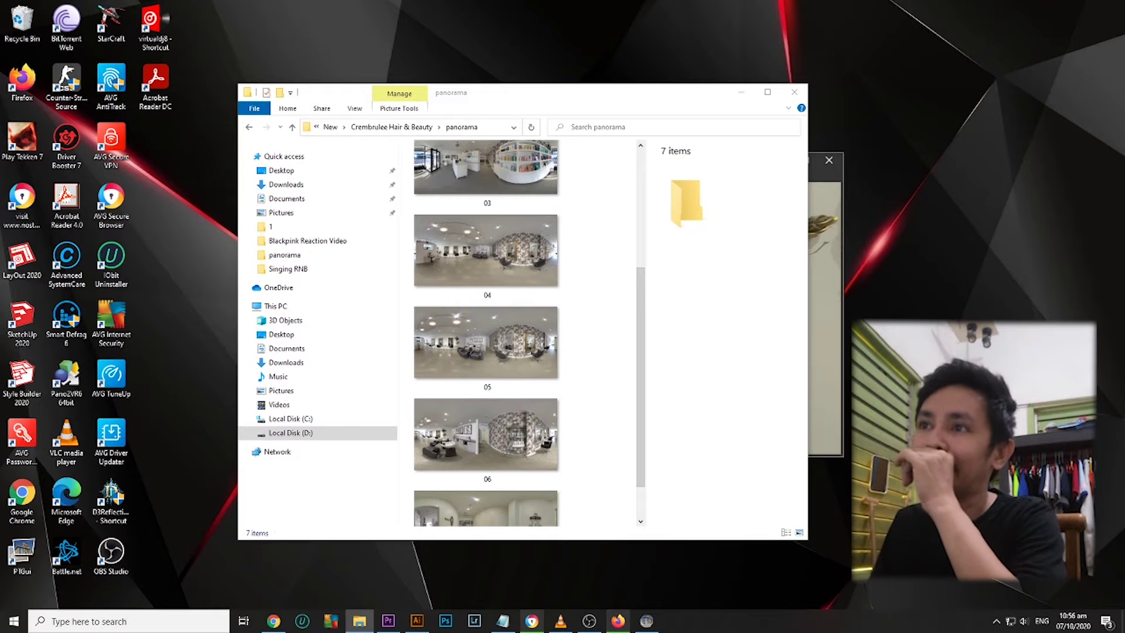
{"action": "left_click_drag", "start_coordinate": [495, 94], "coordinate": [802, 74]}
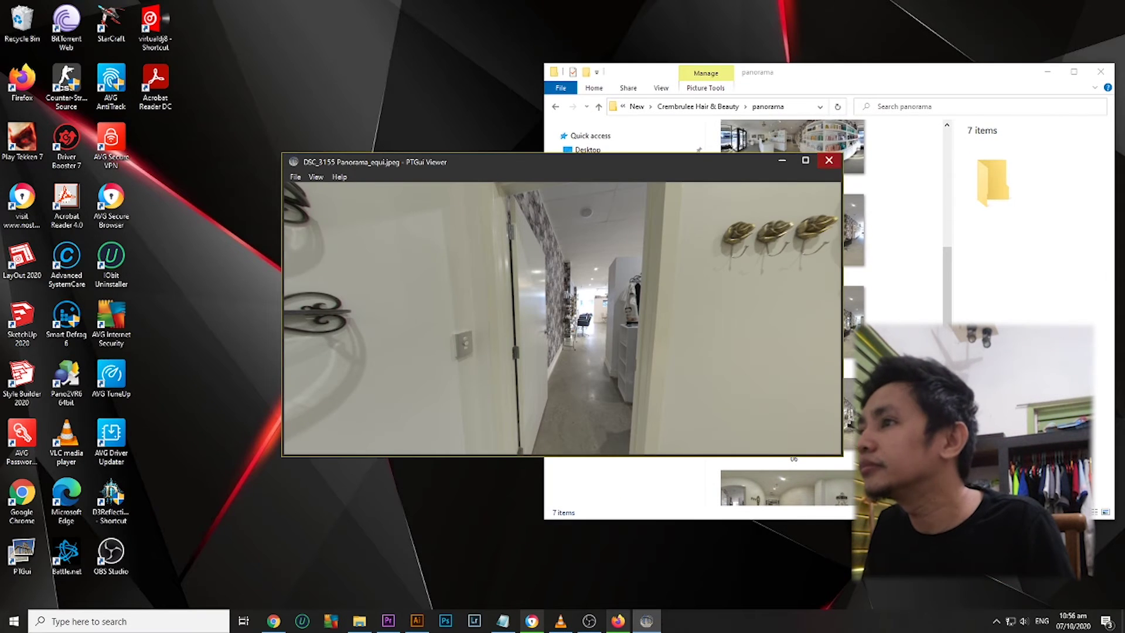
{"action": "left_click", "coordinate": [828, 160]}
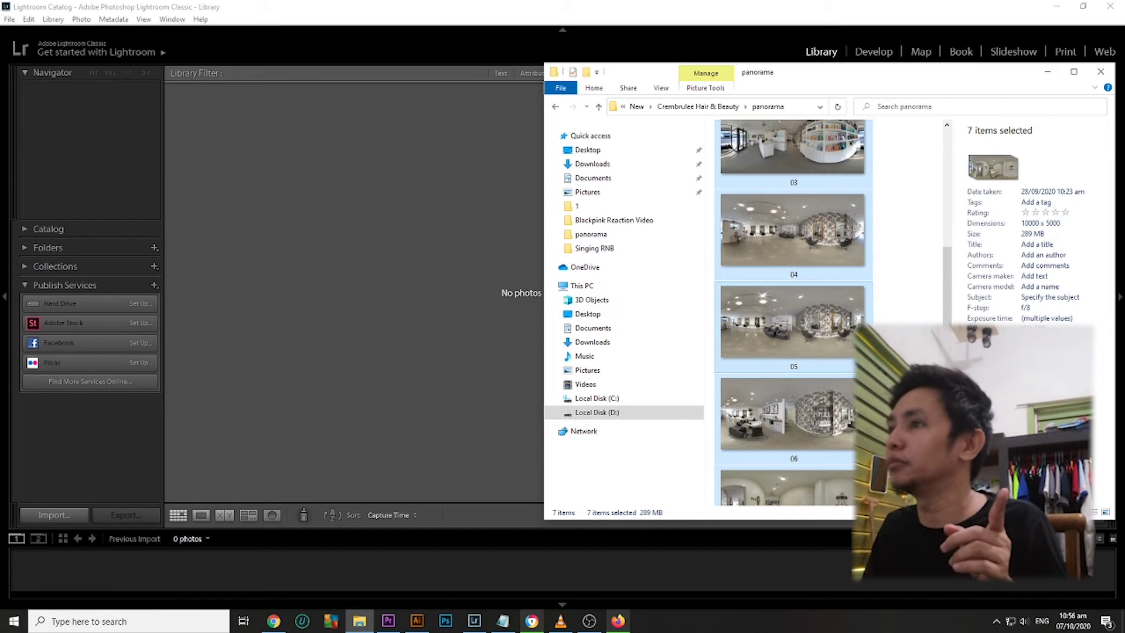
- Switch to Lightroom Classic and import all seven images of the panorama folder into the catalog
{"action": "key", "text": "alt+Tab"}
{"action": "key", "text": "ctrl+shift+i"}
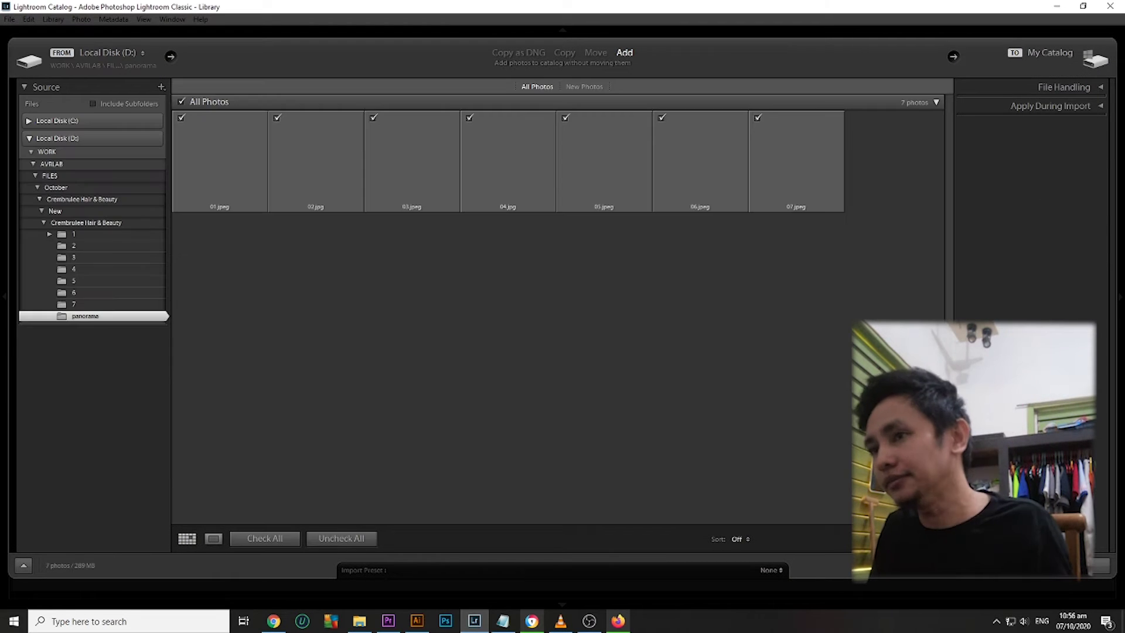
{"action": "key", "text": "Return"}
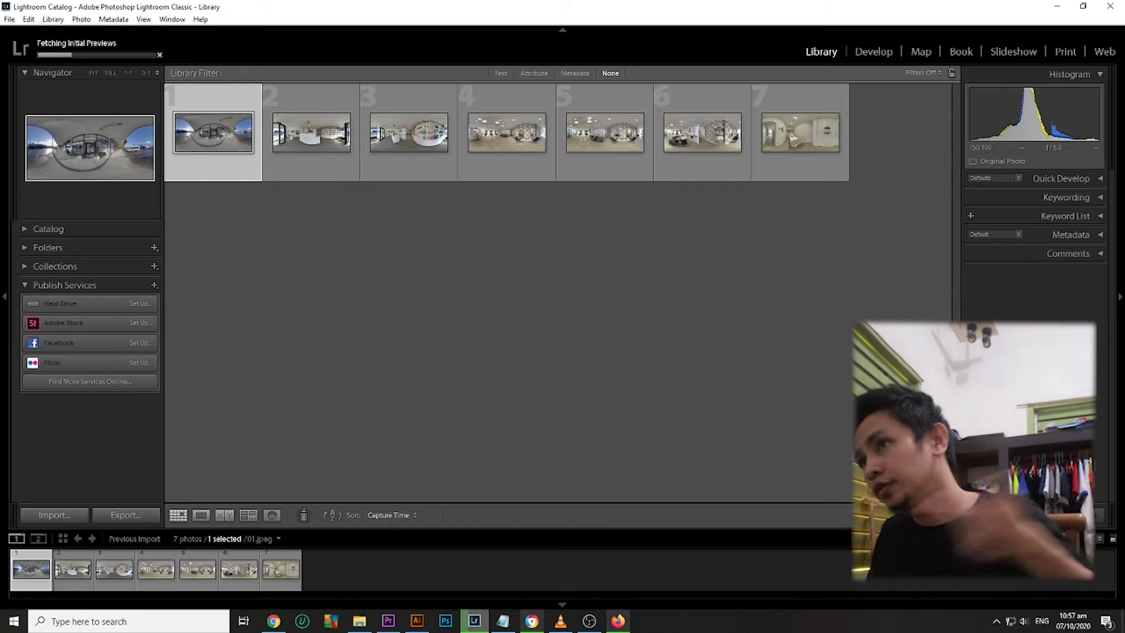
- Apply the RA_exterior develop preset to 01.jpeg and the RA_interior preset to 02.jpg
{"action": "key", "text": "d"}
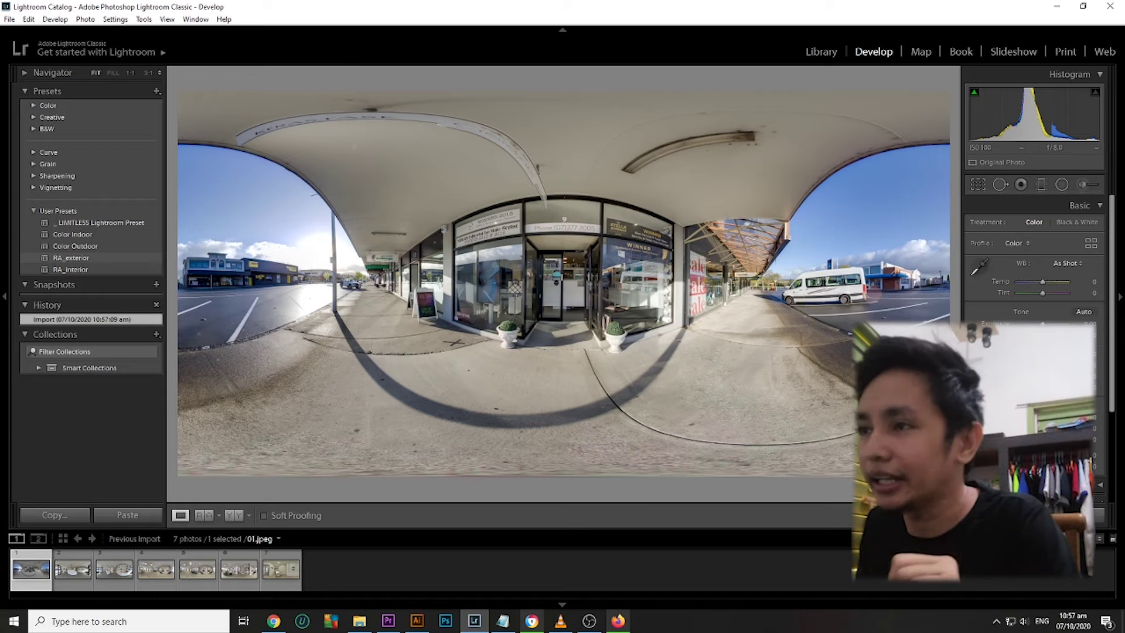
{"action": "left_click", "coordinate": [71, 258]}
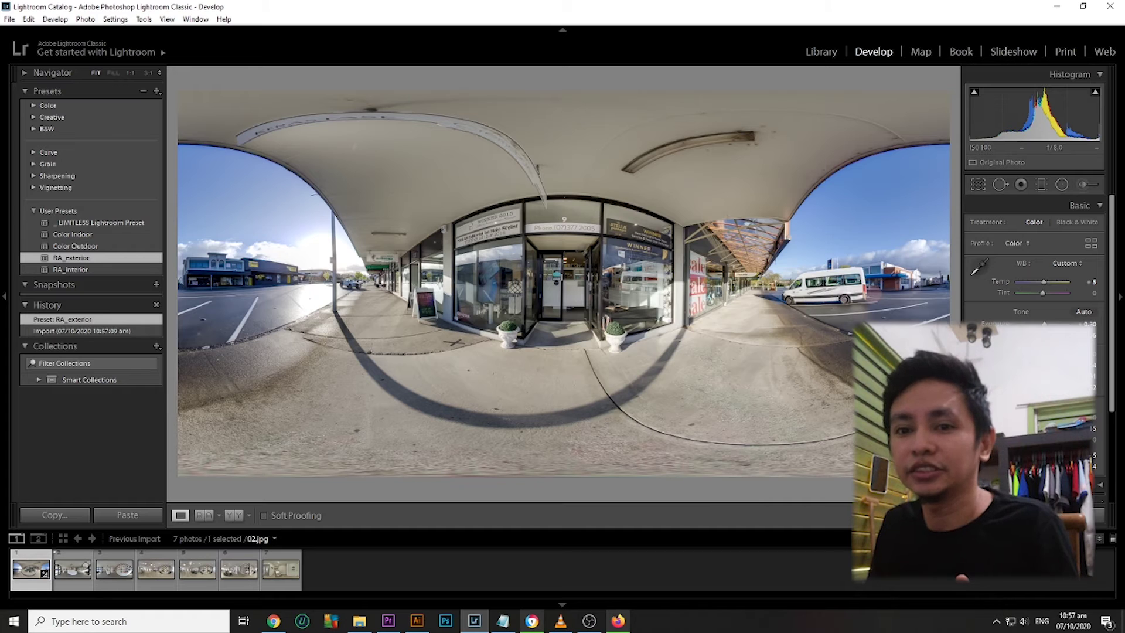
{"action": "left_click", "coordinate": [73, 569]}
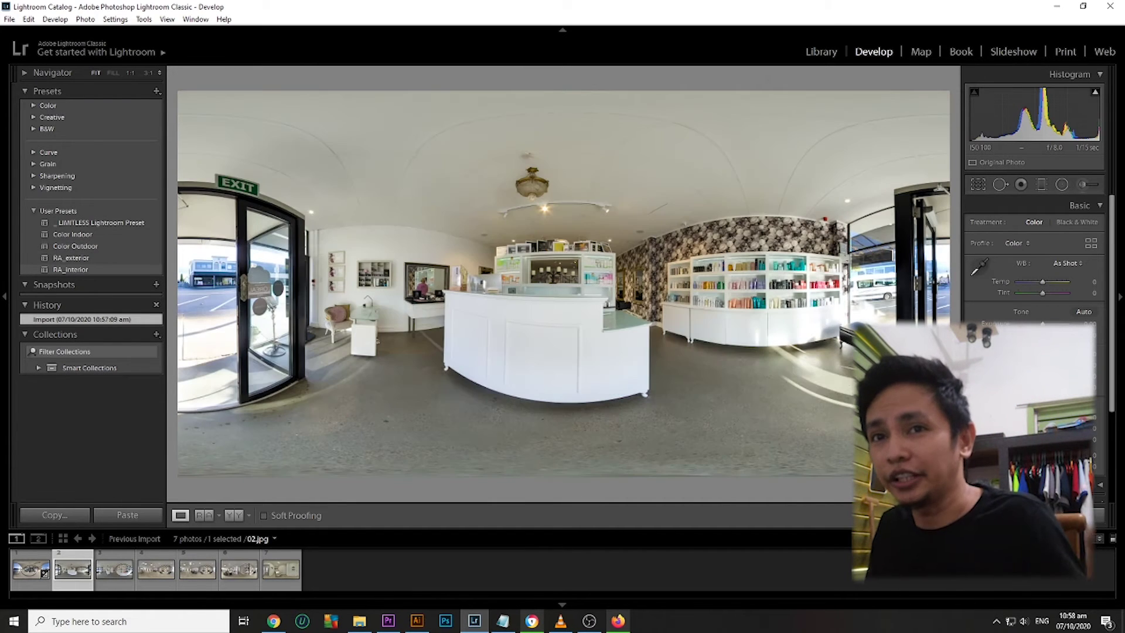
{"action": "left_click", "coordinate": [71, 269]}
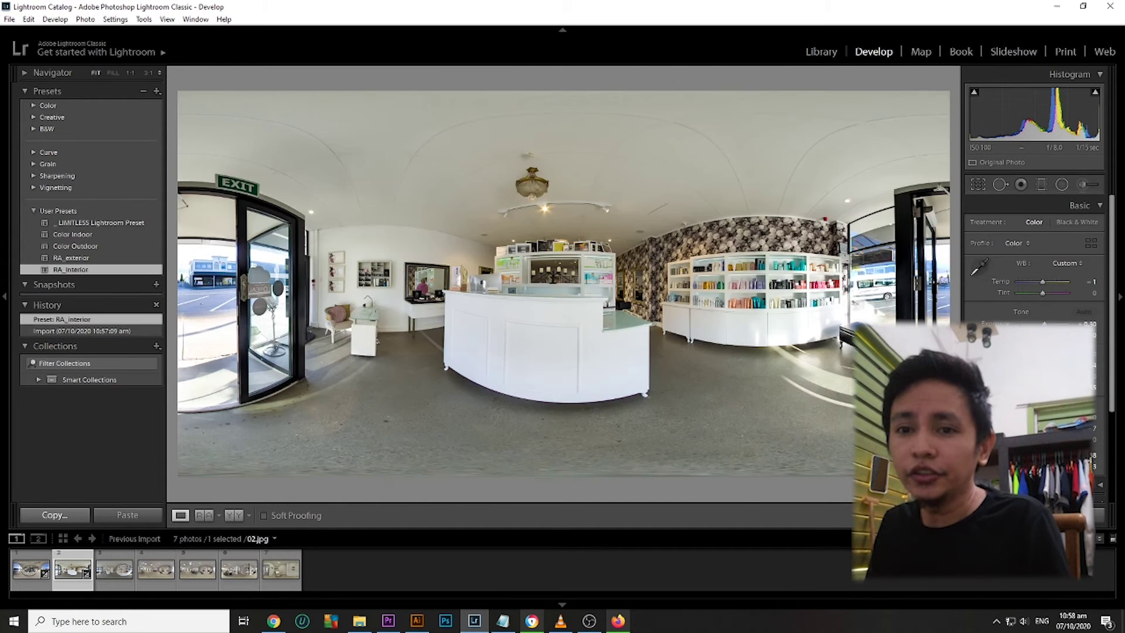
- Copy the develop settings of 02.jpg with the default selection and paste them onto 03.jpeg
{"action": "left_click", "coordinate": [55, 514]}
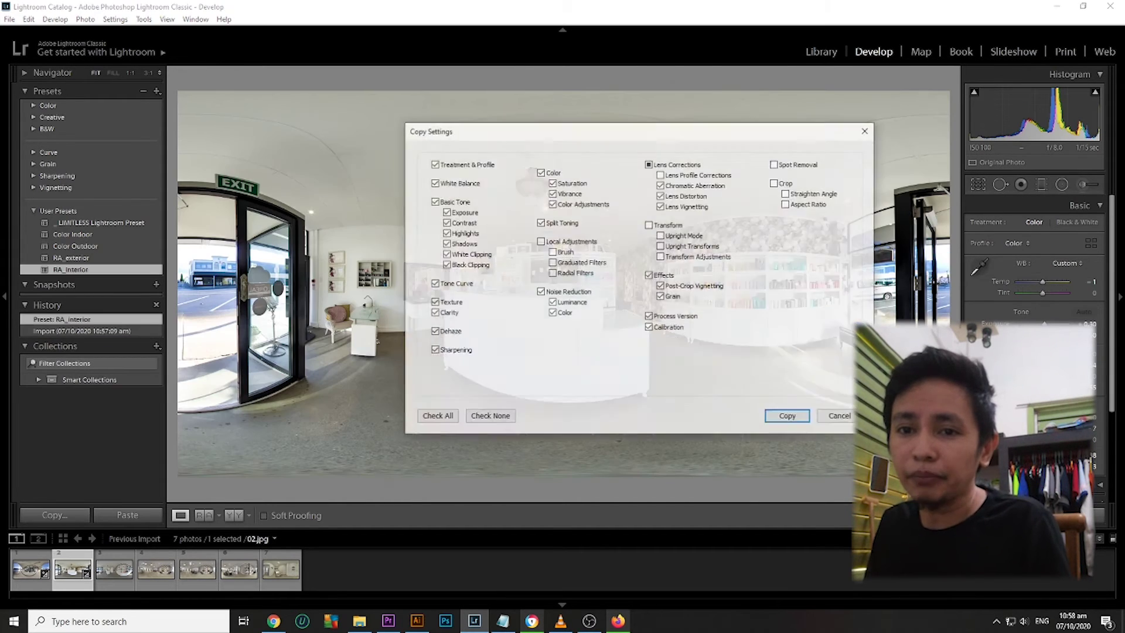
{"action": "left_click", "coordinate": [788, 416]}
{"action": "left_click", "coordinate": [114, 568]}
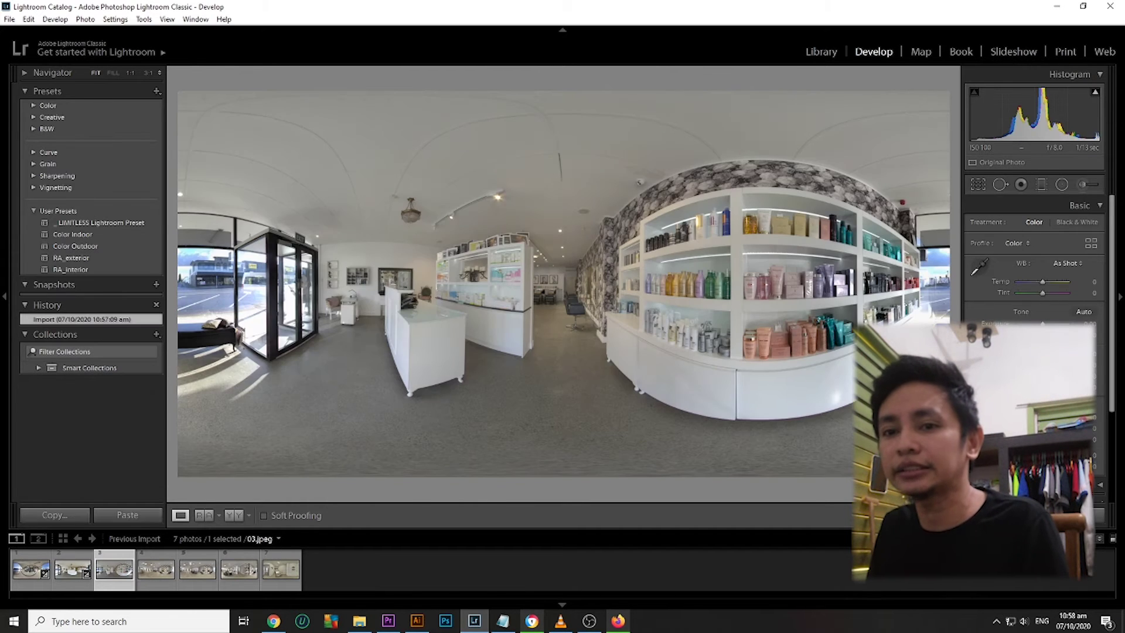
{"action": "left_click", "coordinate": [127, 514]}
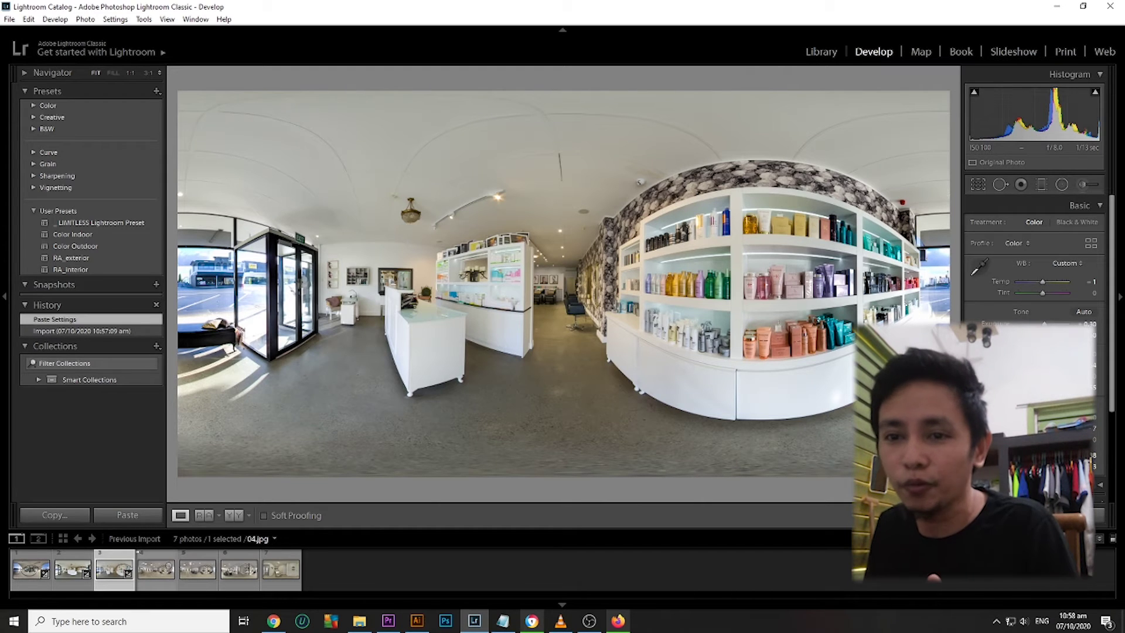
- Apply the RA_interior preset to 04.jpg and copy its develop settings
{"action": "left_click", "coordinate": [156, 569]}
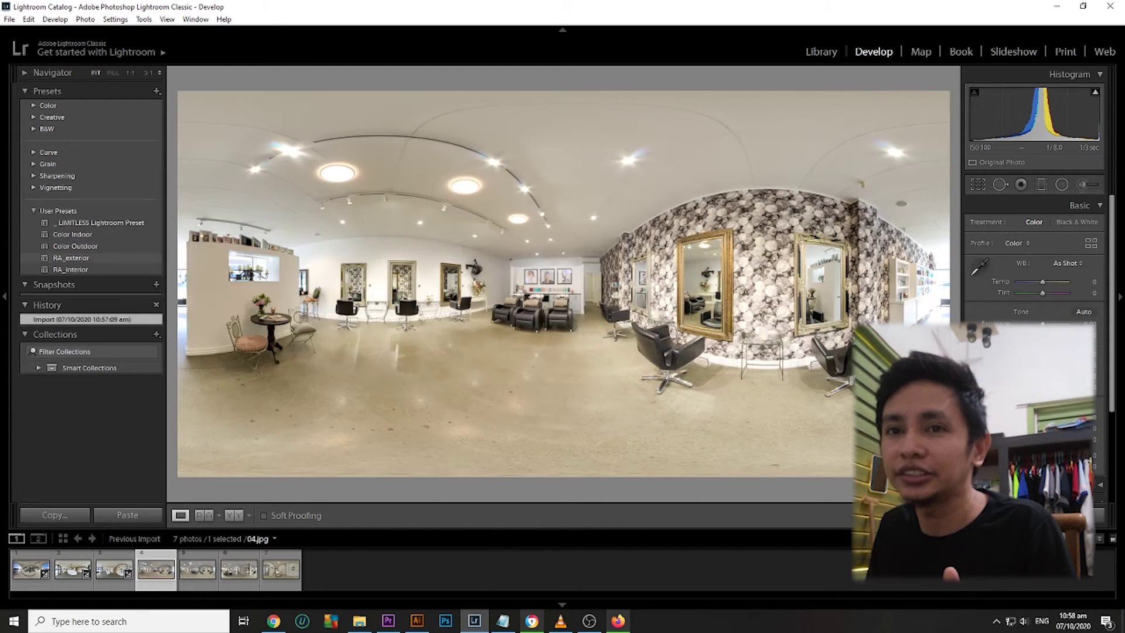
{"action": "left_click", "coordinate": [91, 269]}
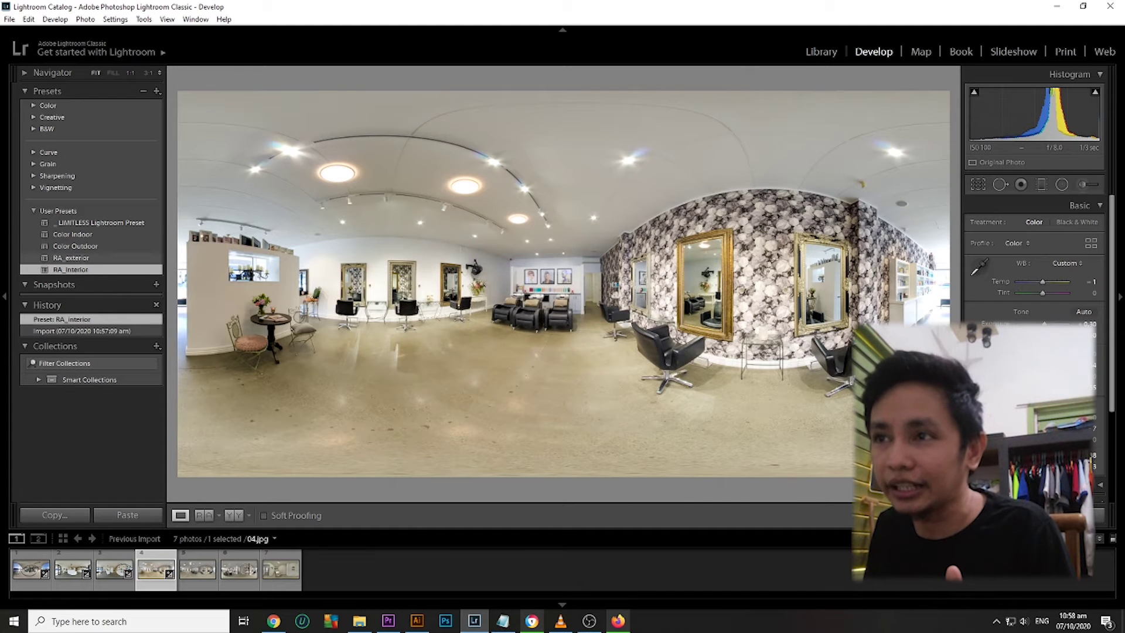
{"action": "left_click", "coordinate": [198, 568]}
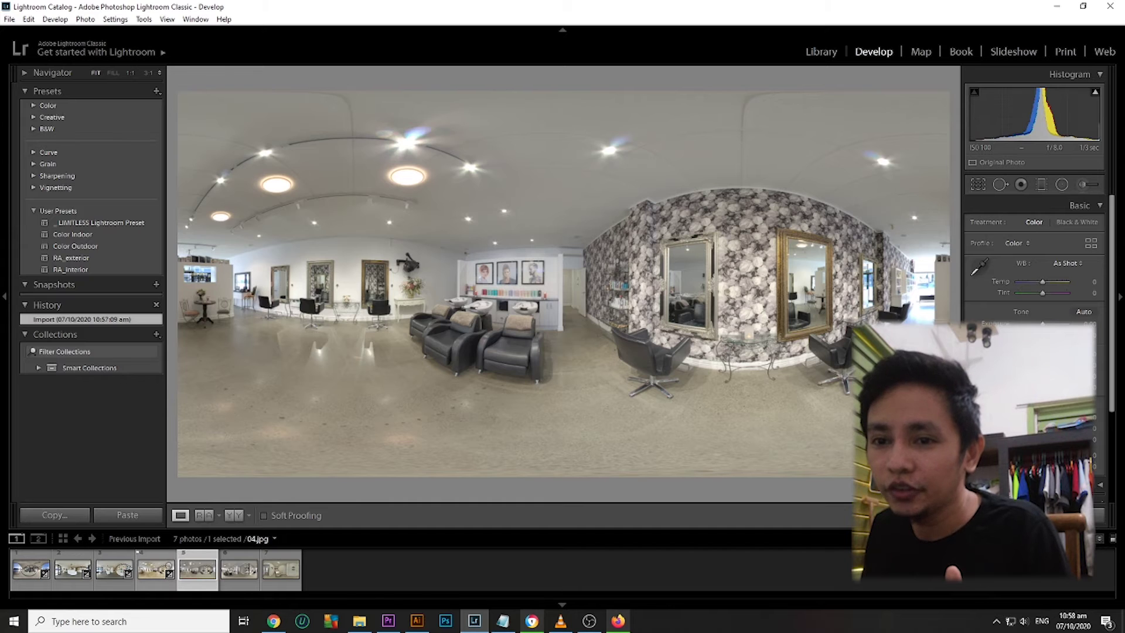
{"action": "left_click", "coordinate": [156, 568]}
{"action": "left_click", "coordinate": [55, 515]}
{"action": "key", "text": "Return"}
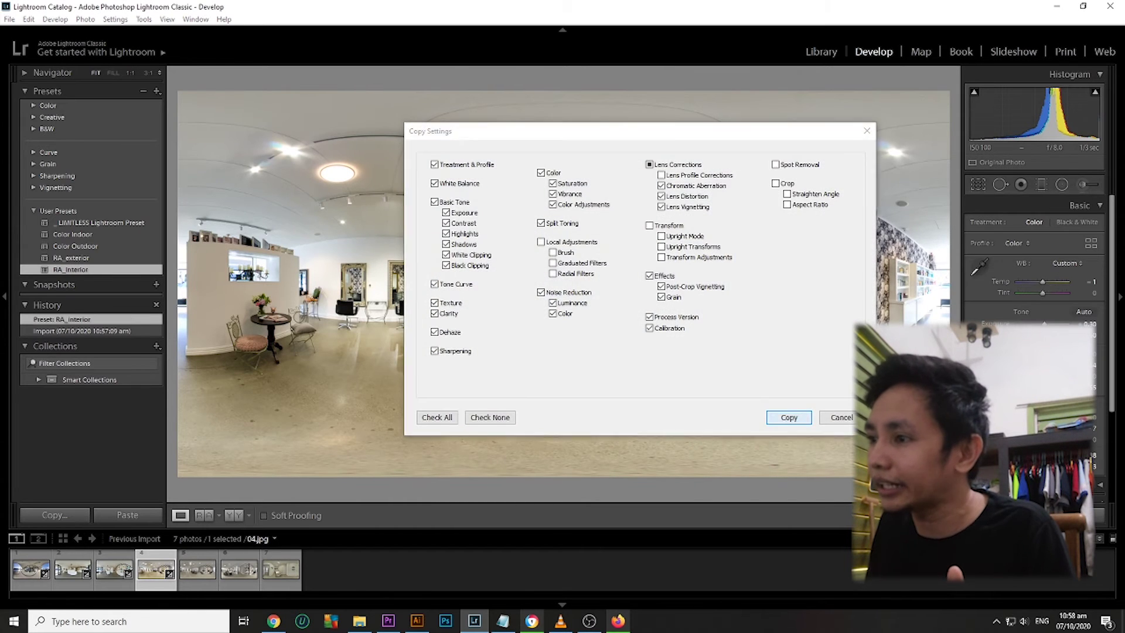
- Paste the copied develop settings onto 05.jpeg, 06.jpeg and 07.jpeg, and return to 01.jpeg
{"action": "key", "text": "Right"}
{"action": "key", "text": "ctrl+shift+v"}
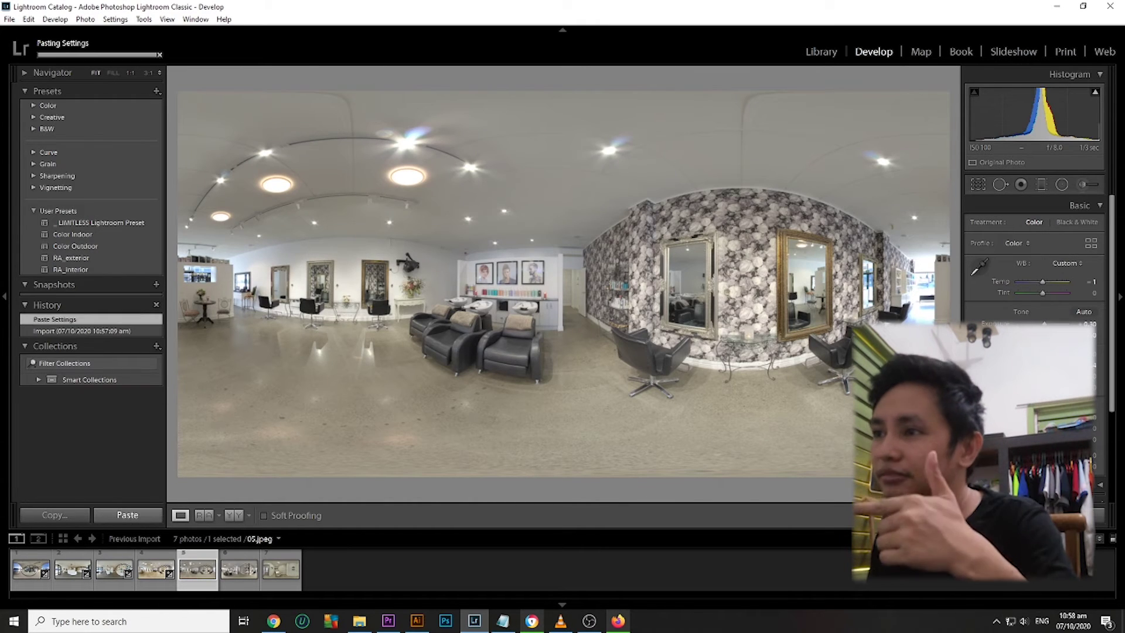
{"action": "key", "text": "Right"}
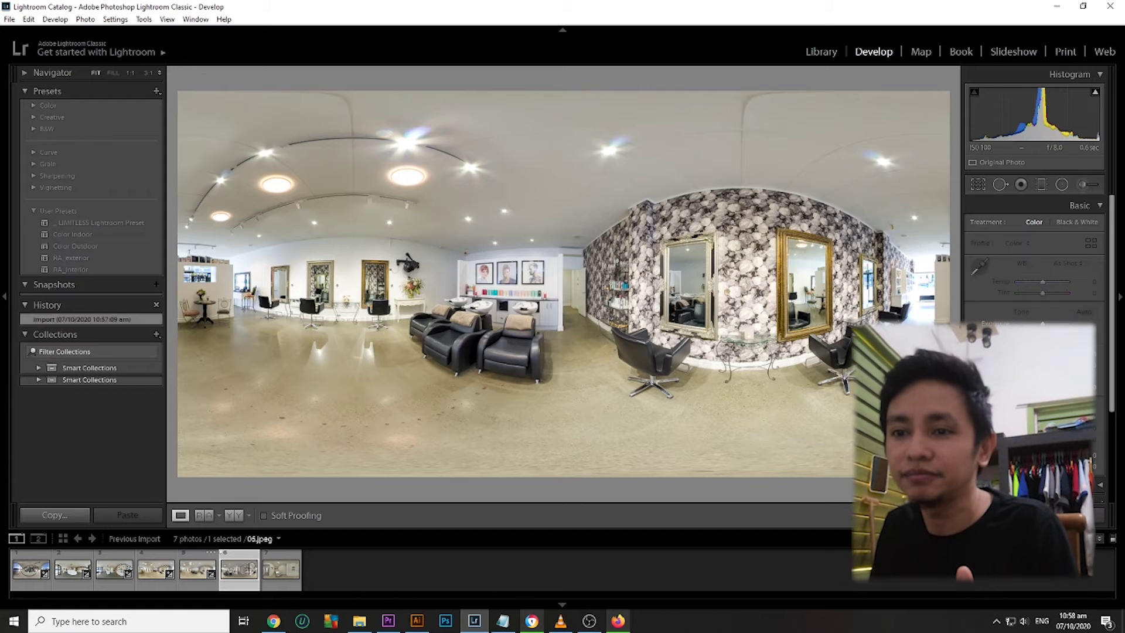
{"action": "key", "text": "ctrl+shift+v"}
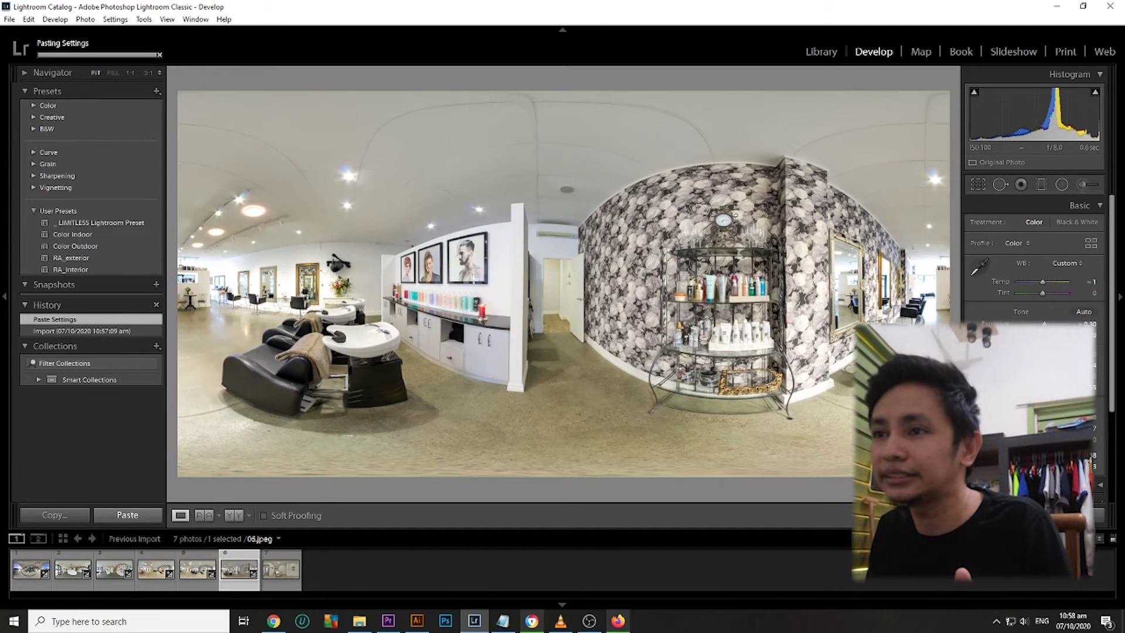
{"action": "key", "text": "Right"}
{"action": "key", "text": "ctrl+shift+v"}
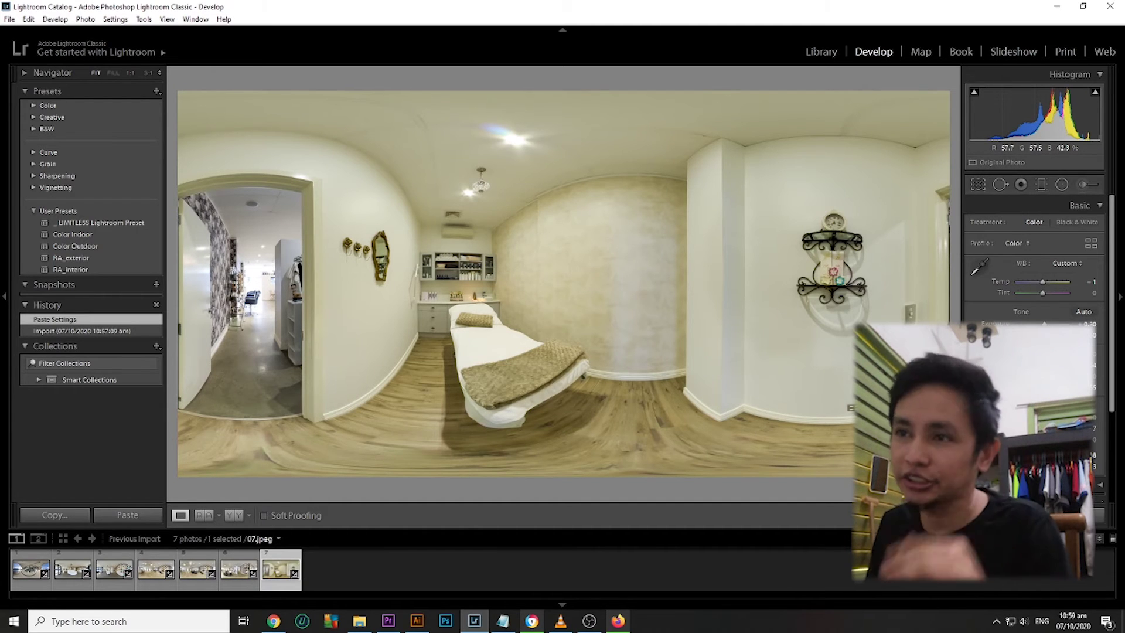
{"action": "key", "text": "ctrl+d"}
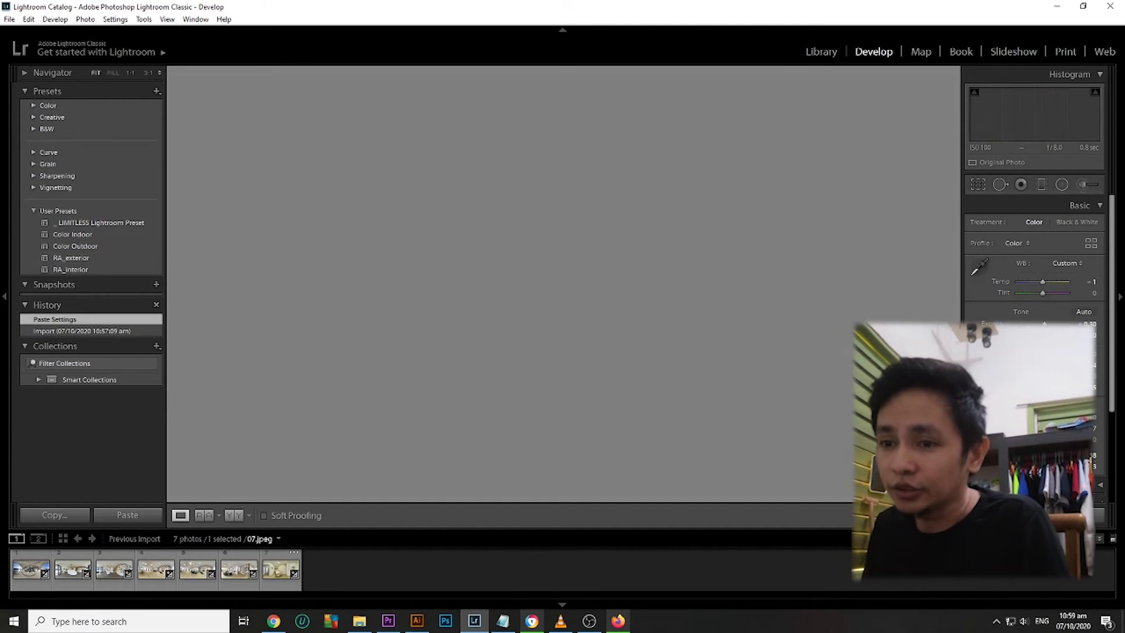
{"action": "left_click", "coordinate": [31, 569]}
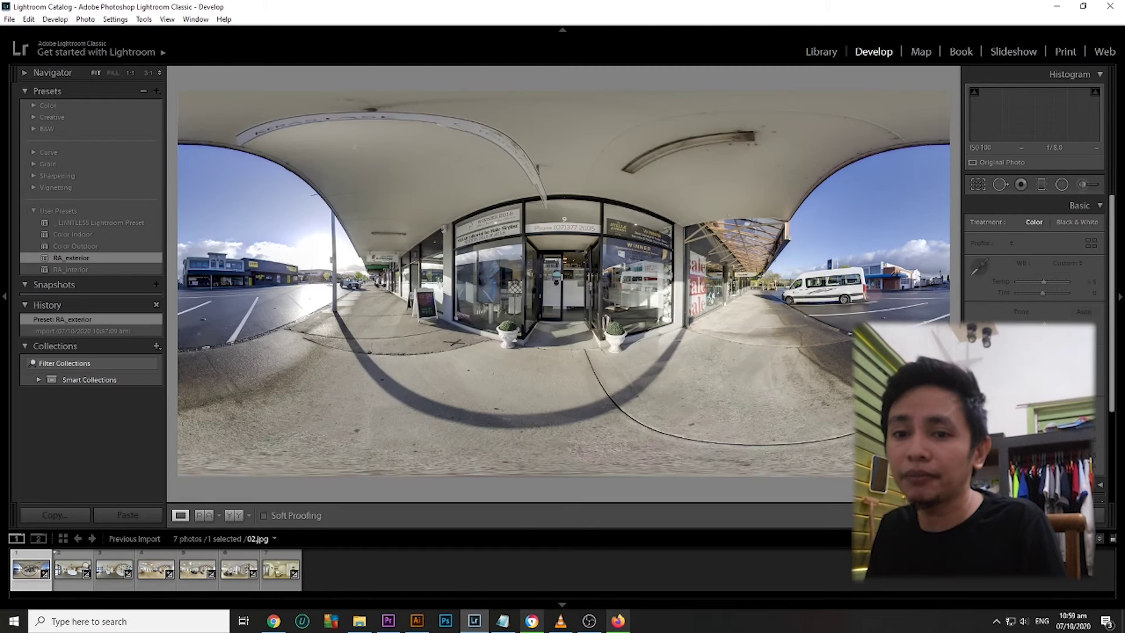
- Review the graded interior panoramas one after another, starting from 02.jpg
{"action": "left_click", "coordinate": [73, 569]}
{"action": "key", "text": "Right"}
{"action": "key", "text": "Right"}
{"action": "key", "text": "Right"}
{"action": "key", "text": "Right"}
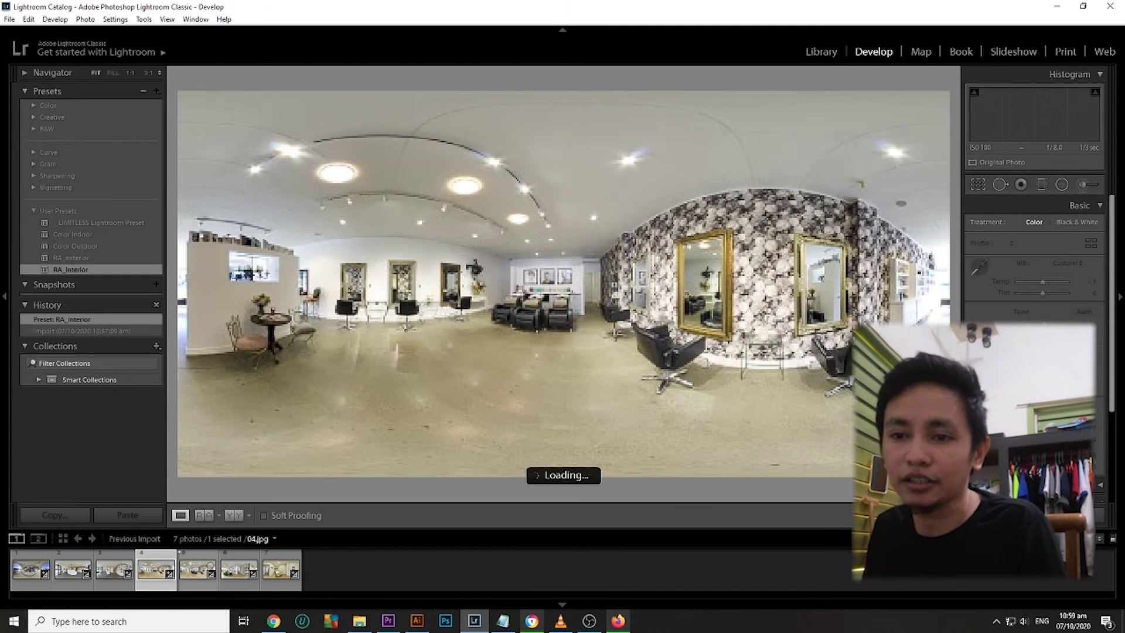
{"action": "key", "text": "Right"}
- Select all seven graded panoramas and export them as JPG files to the Lightroom folder
{"action": "key", "text": "ctrl+d"}
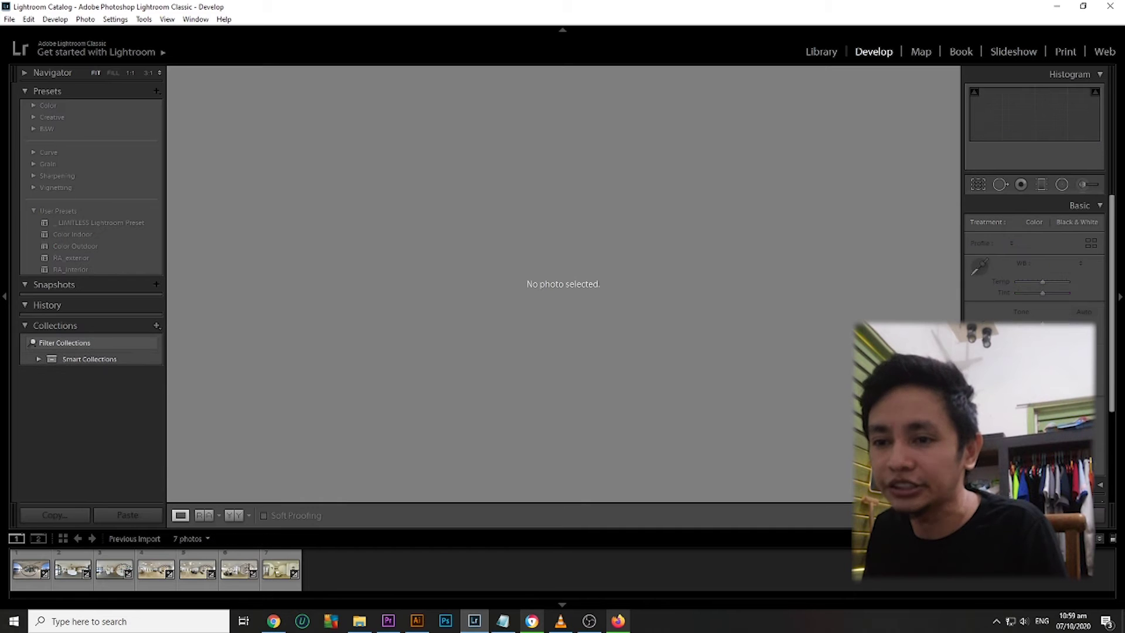
{"action": "key", "text": "ctrl+a"}
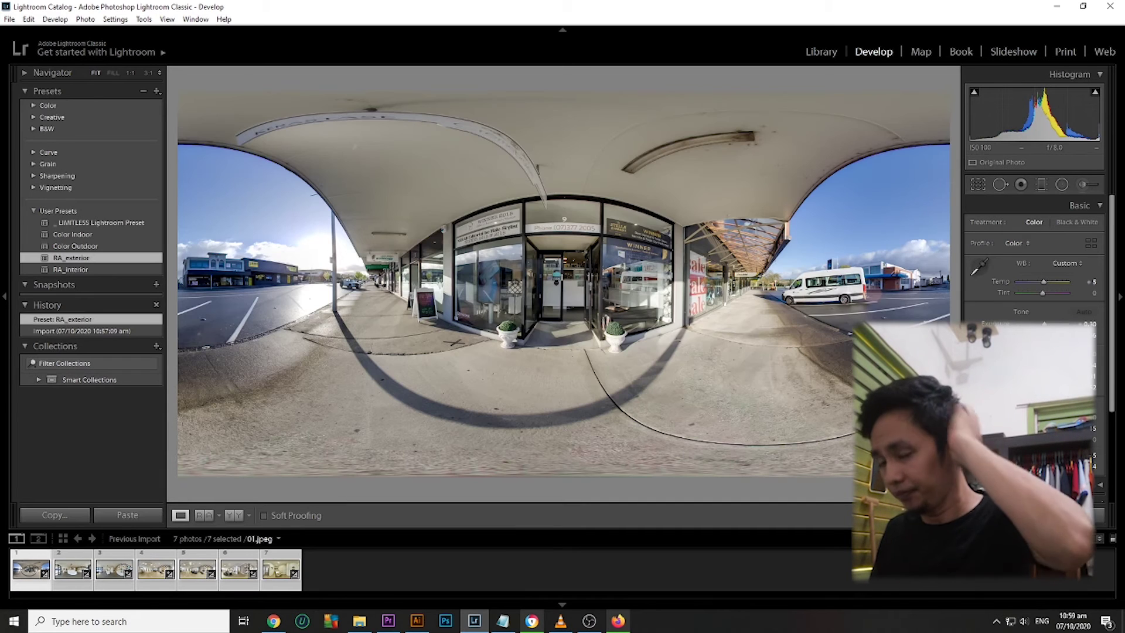
{"action": "right_click", "coordinate": [280, 570]}
{"action": "mouse_move", "coordinate": [351, 510]}
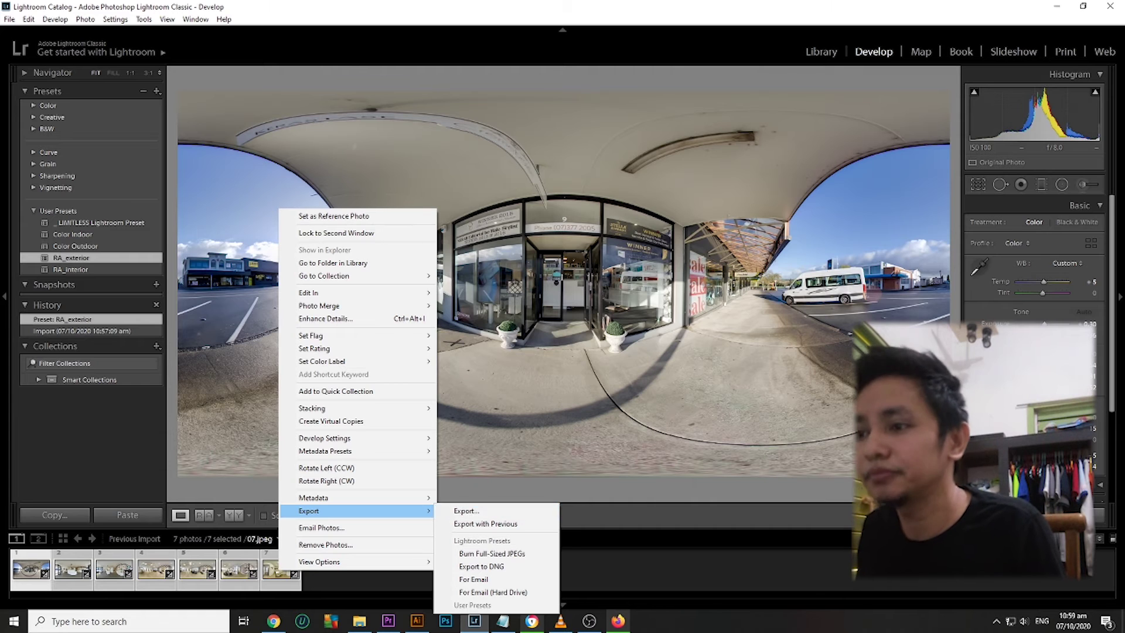
{"action": "key", "text": "ctrl+d"}
{"action": "key", "text": "ctrl+a"}
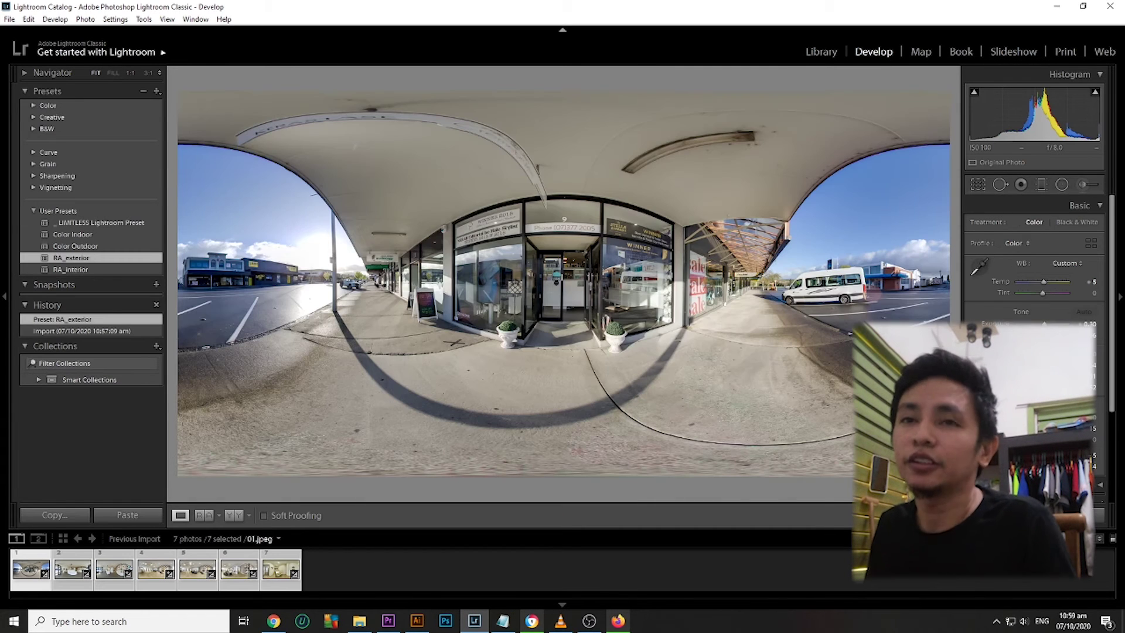
{"action": "key", "text": "alt+f"}
{"action": "key", "text": "e"}
{"action": "key", "text": "ctrl+d"}
{"action": "key", "text": "ctrl+a"}
{"action": "right_click", "coordinate": [273, 564]}
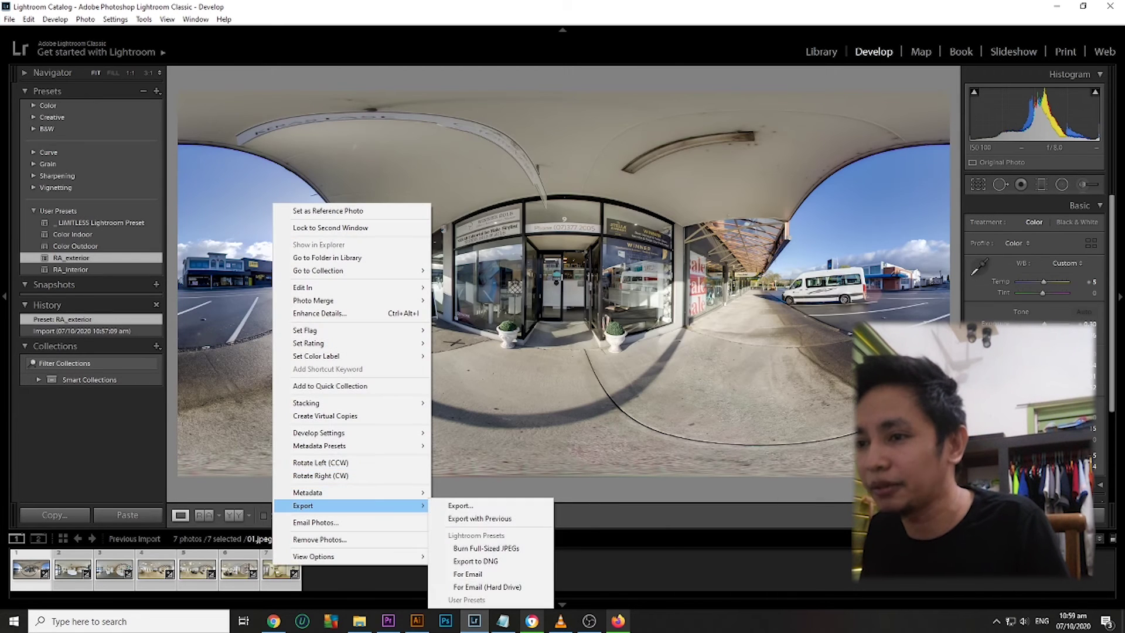
{"action": "left_click", "coordinate": [468, 505]}
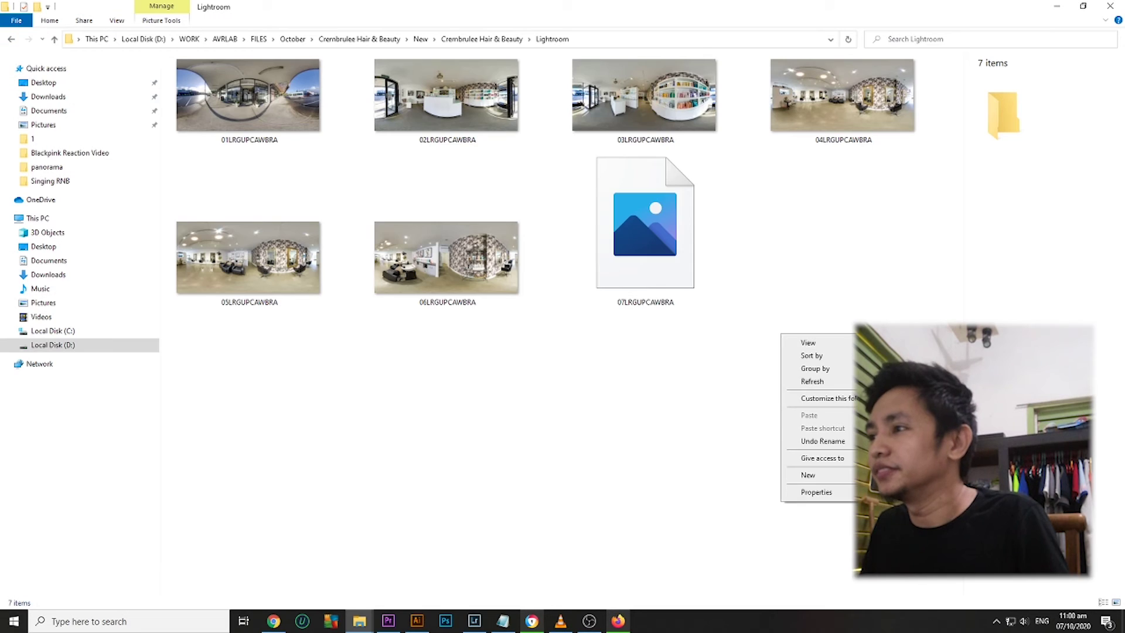
- Open the exported 01LRGUPCAWBRA from the Lightroom folder in PTGui Viewer and place its window beside the files
{"action": "key", "text": "Escape"}
{"action": "right_click", "coordinate": [258, 113]}
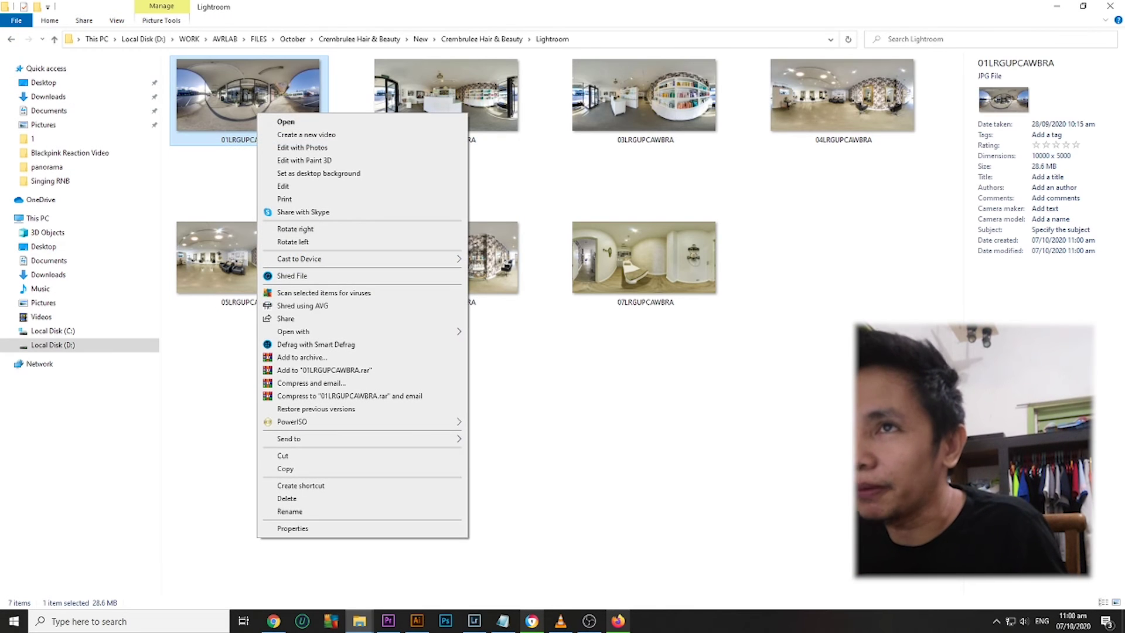
{"action": "mouse_move", "coordinate": [360, 331]}
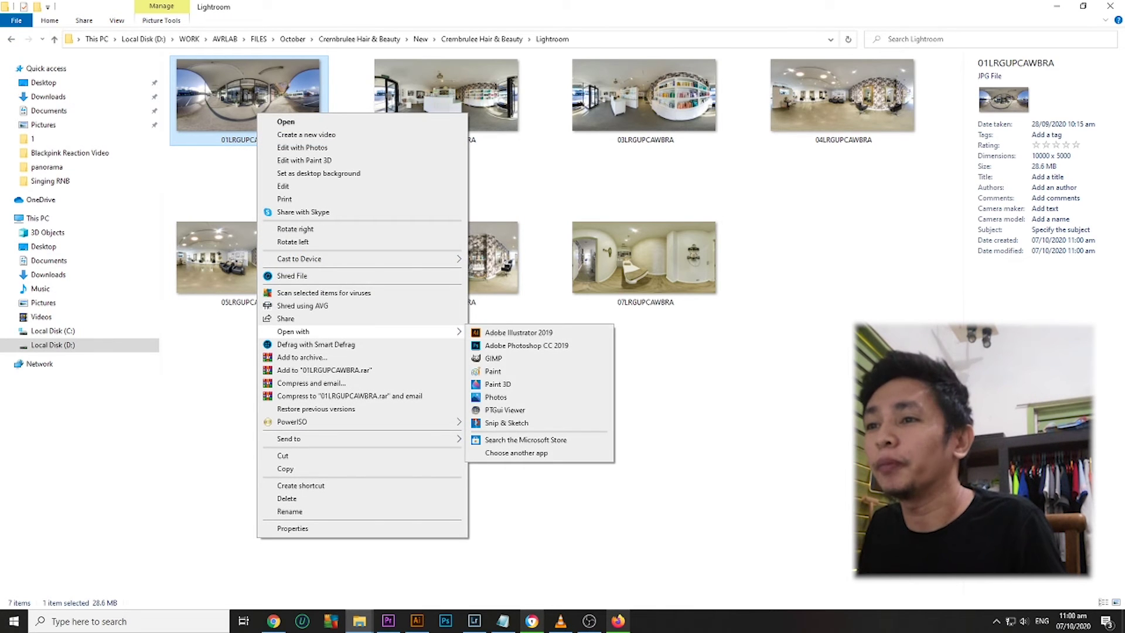
{"action": "left_click", "coordinate": [504, 409]}
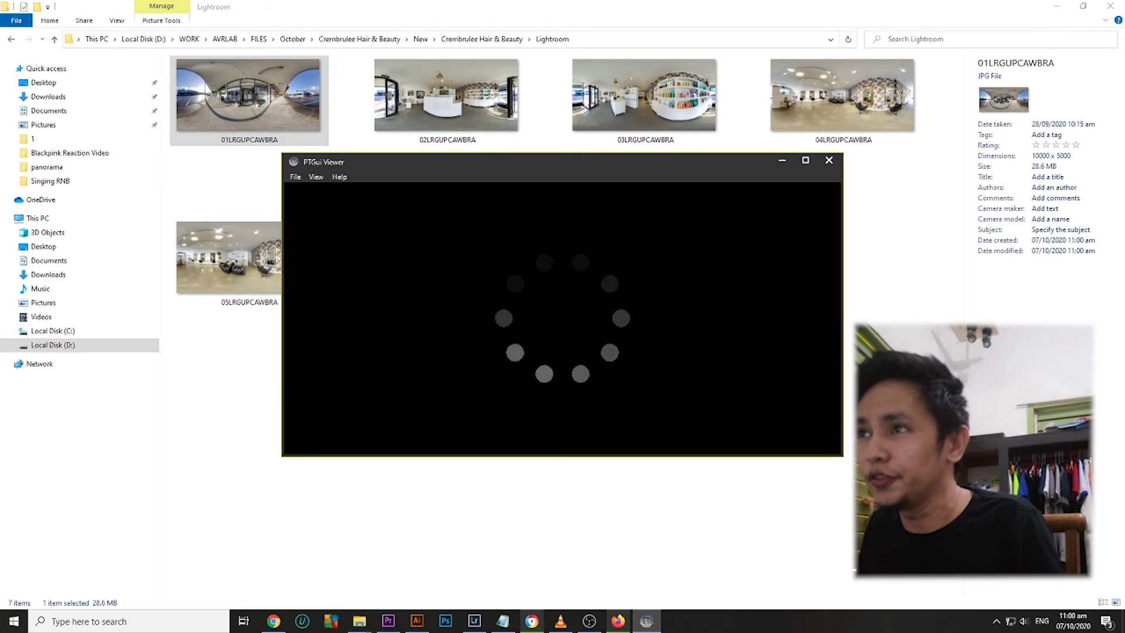
{"action": "left_click_drag", "start_coordinate": [533, 162], "coordinate": [246, 162]}
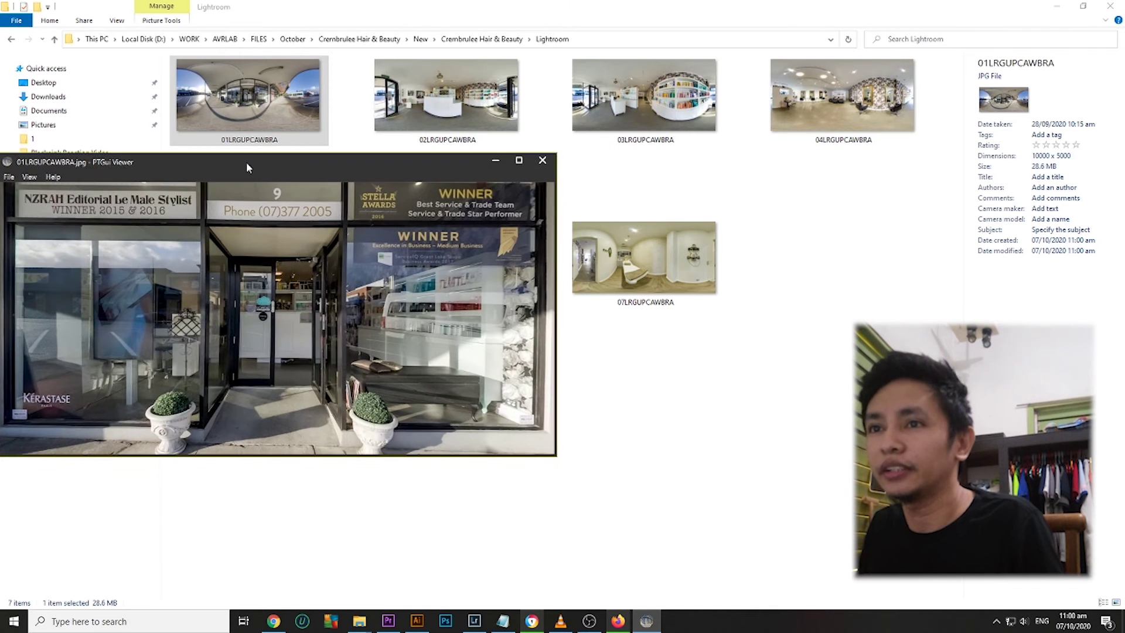
- Examine the exported exterior panorama in full screen, turning the view from the shopfront to the street and parked van
{"action": "left_click_drag", "start_coordinate": [277, 351], "coordinate": [278, 375]}
{"action": "key", "text": "F11"}
{"action": "left_click_drag", "start_coordinate": [351, 316], "coordinate": [885, 249]}
{"action": "left_click_drag", "start_coordinate": [351, 264], "coordinate": [750, 264]}
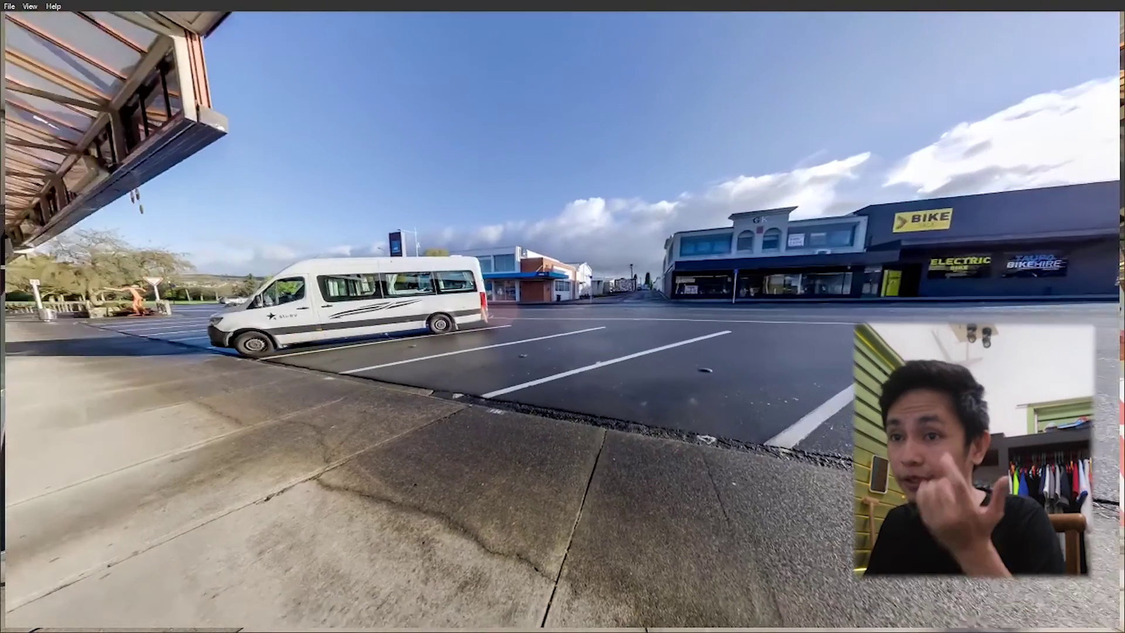
{"action": "key", "text": "Left"}
{"action": "key", "text": "F11"}
- Compare the street view of exported panorama 01 with the original 01.jpeg in PTGui Viewer, and close both viewers
{"action": "left_click", "coordinate": [416, 515]}
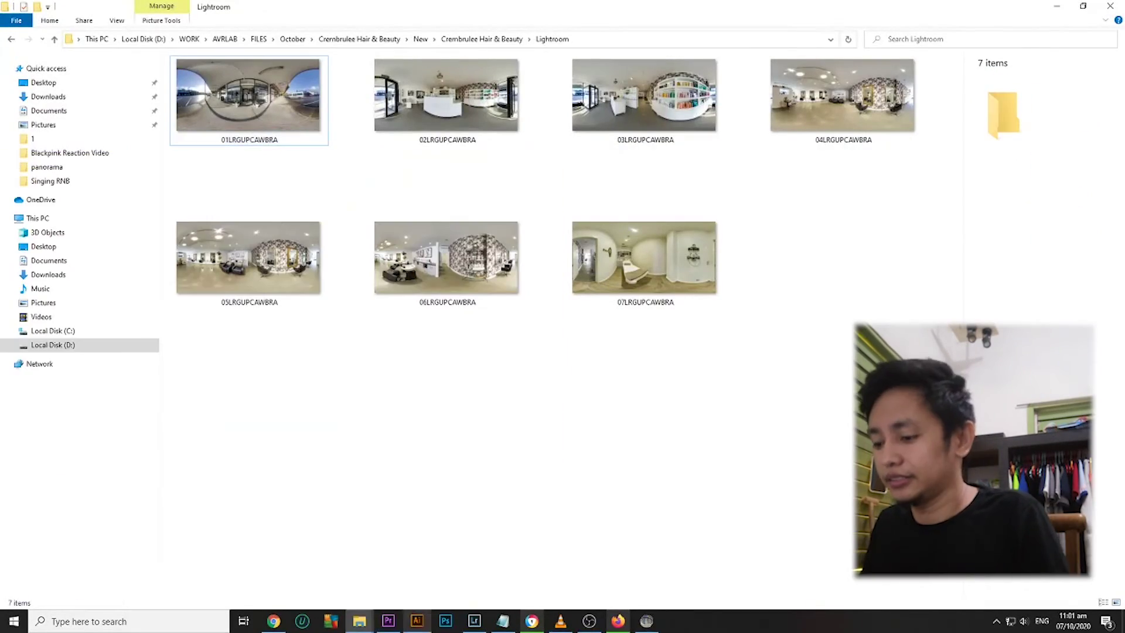
{"action": "left_click", "coordinate": [359, 620]}
{"action": "left_click", "coordinate": [413, 556]}
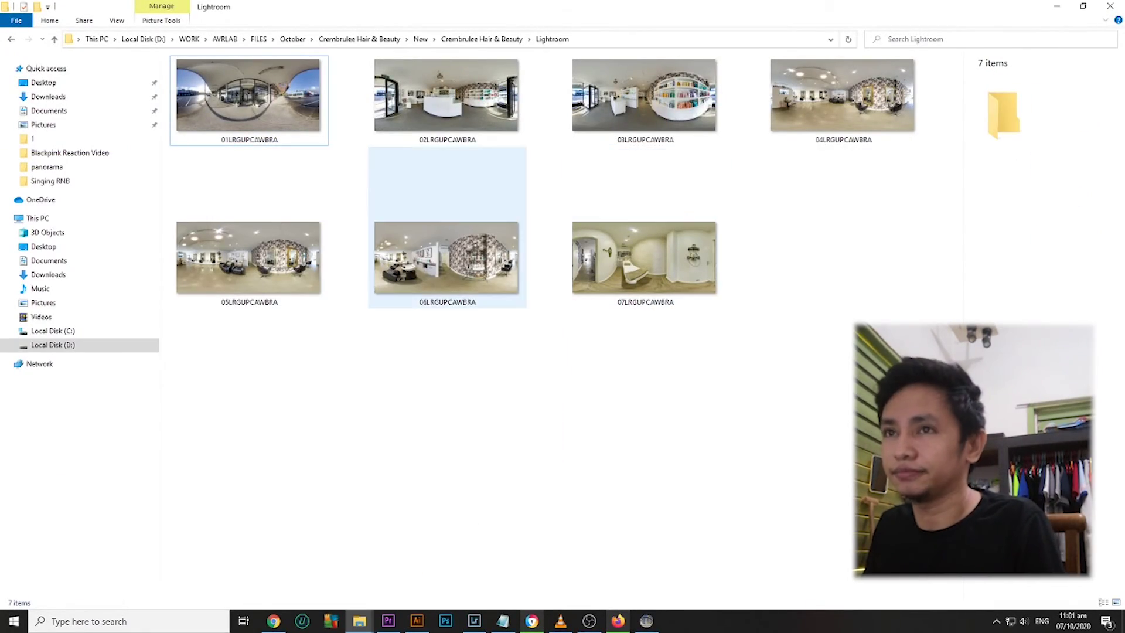
{"action": "key", "text": "alt+Tab"}
{"action": "key", "text": "Right"}
{"action": "key", "text": "Down"}
{"action": "key", "text": "Up"}
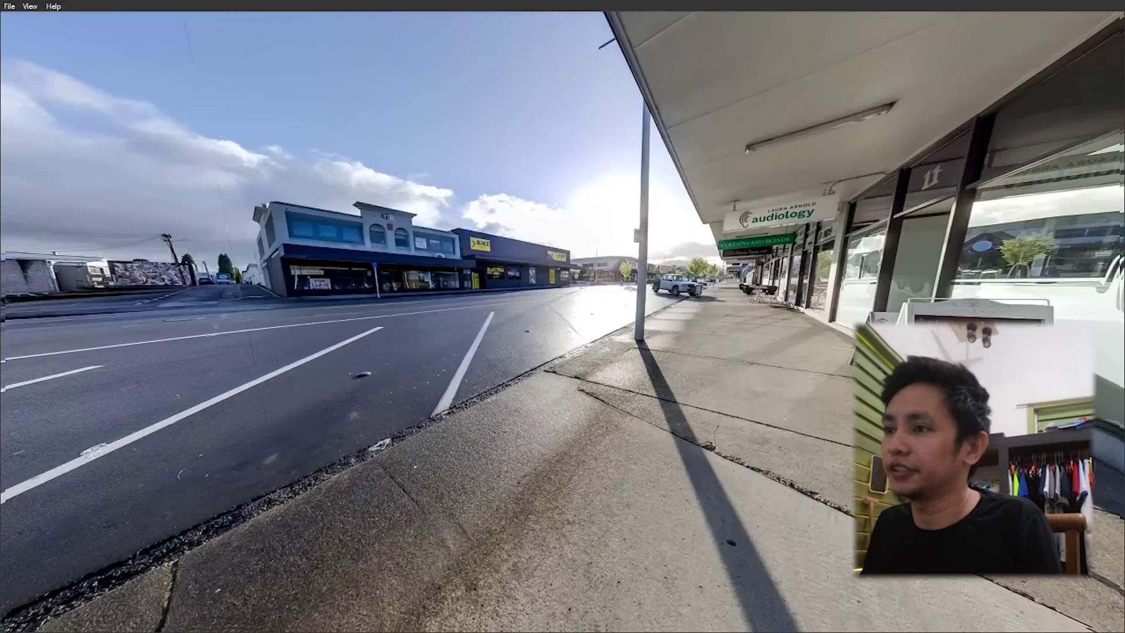
{"action": "key", "text": "Left"}
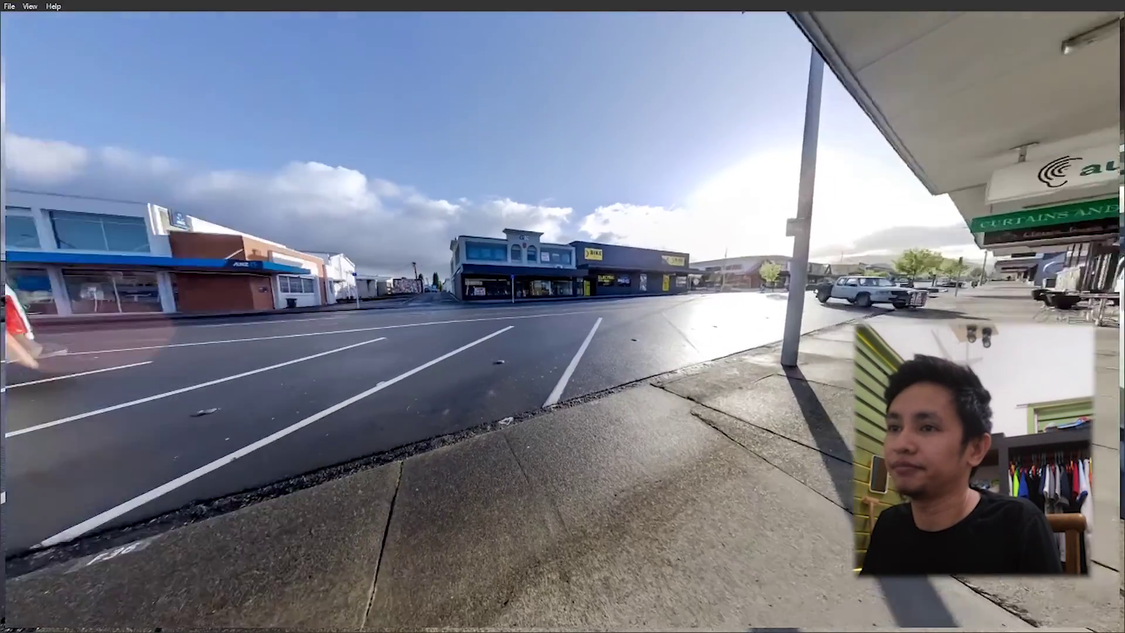
{"action": "key", "text": "Left"}
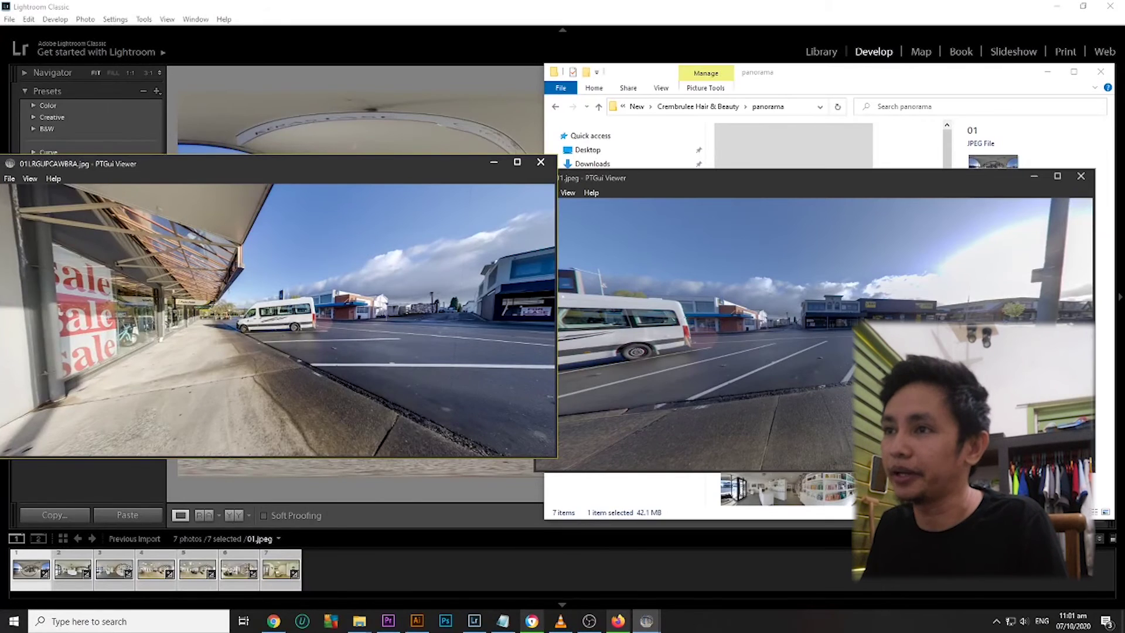
{"action": "left_click", "coordinate": [543, 162]}
{"action": "left_click", "coordinate": [1081, 176]}
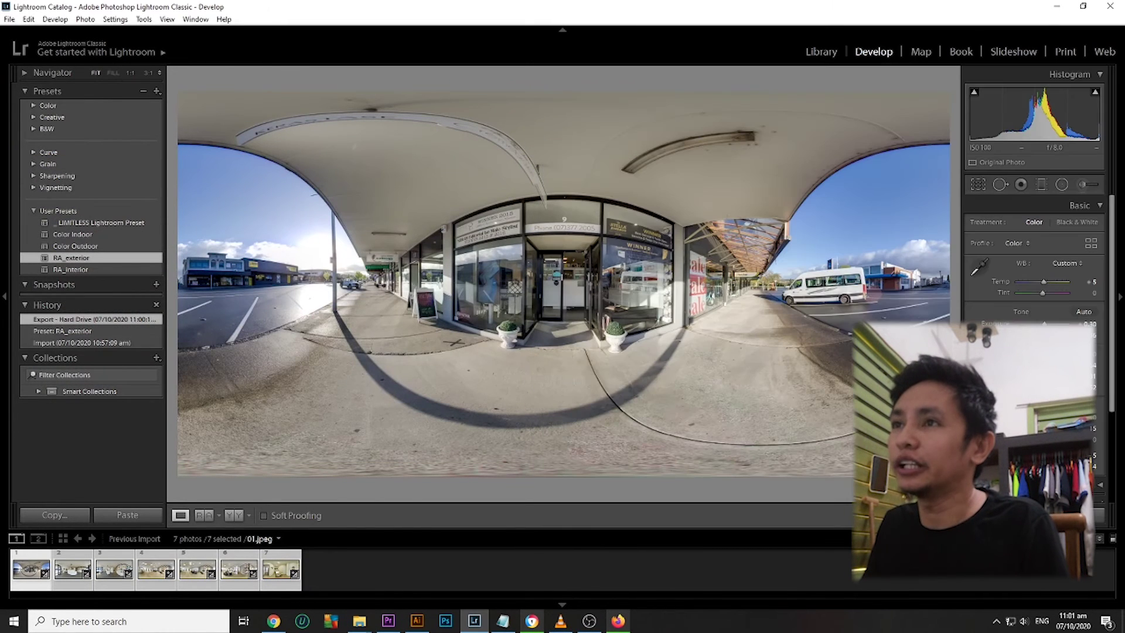
- Compare 07.jpeg before and after grading in Lightroom Classic, using the side-by-side, split and top/bottom views
{"action": "key", "text": "ctrl+d"}
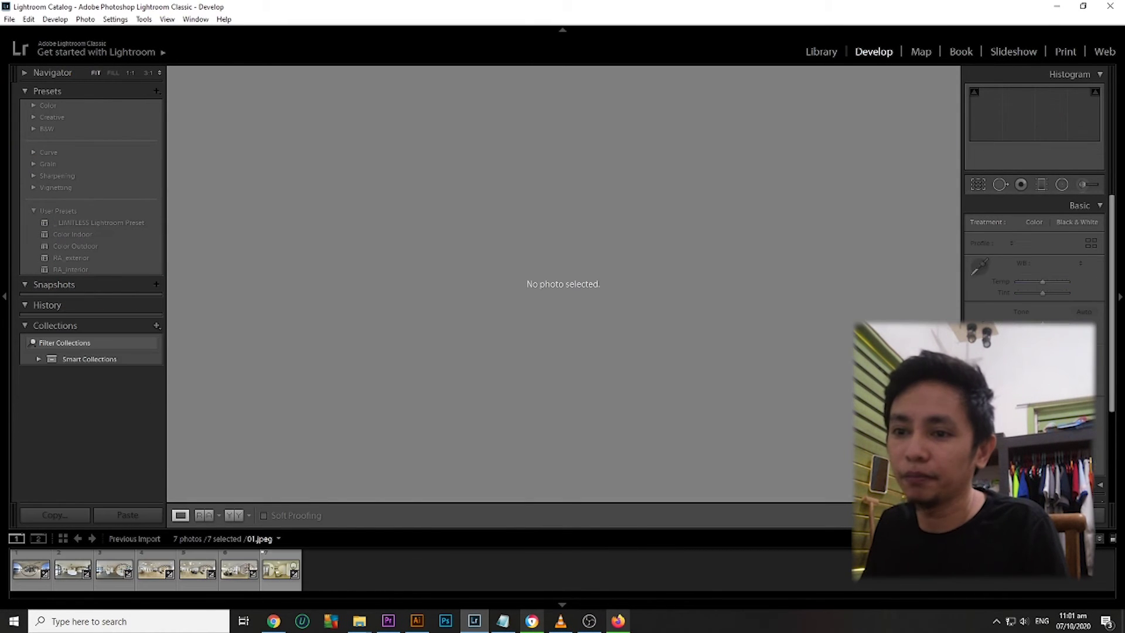
{"action": "left_click", "coordinate": [280, 569]}
{"action": "left_click", "coordinate": [235, 515]}
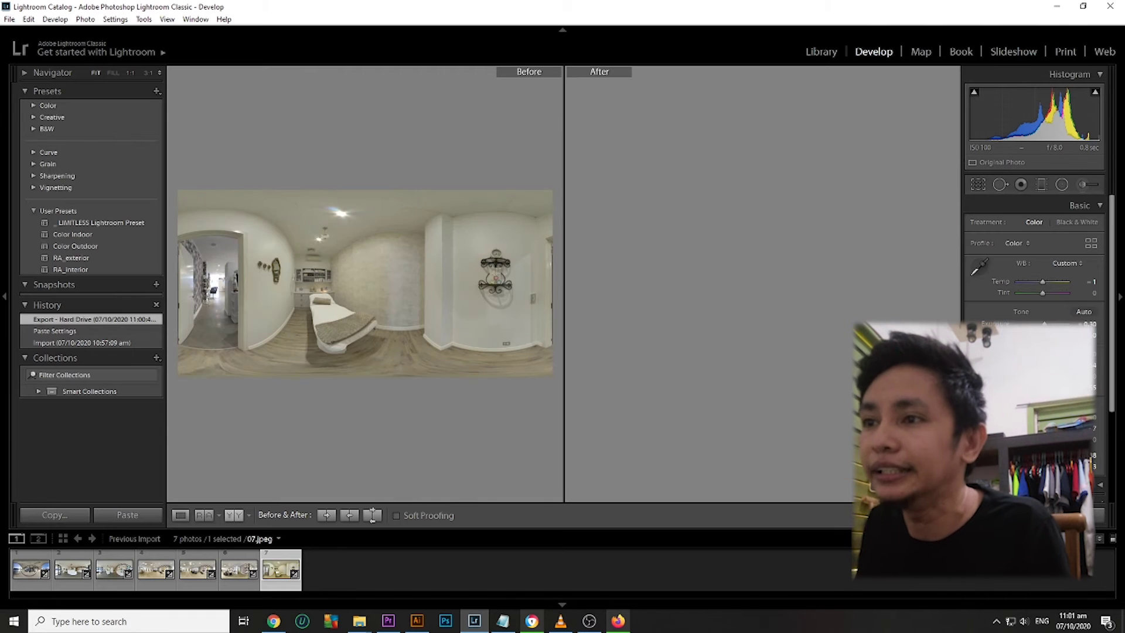
{"action": "key", "text": "shift+y"}
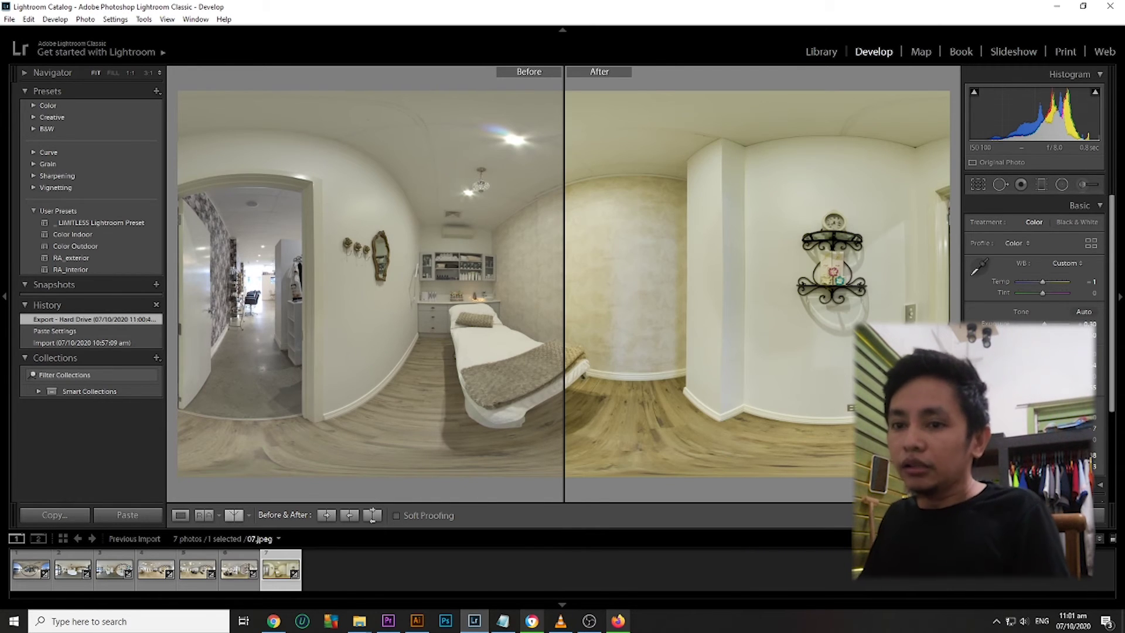
{"action": "left_click", "coordinate": [233, 515]}
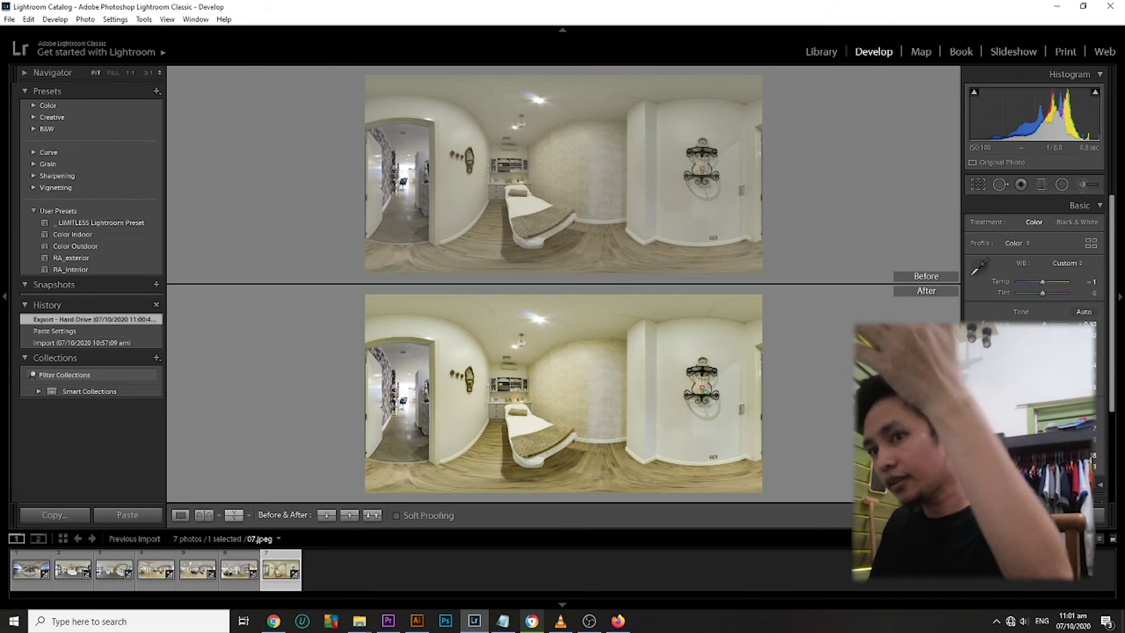
{"action": "left_click", "coordinate": [373, 516]}
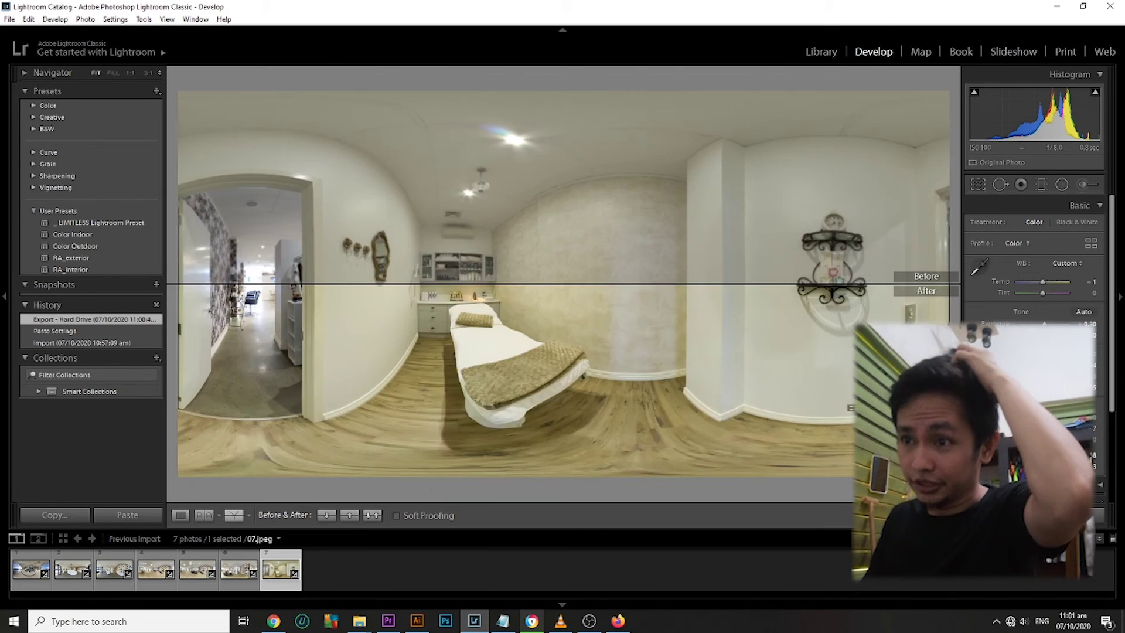
{"action": "left_click", "coordinate": [373, 516]}
{"action": "left_click", "coordinate": [373, 515]}
{"action": "left_click", "coordinate": [372, 515]}
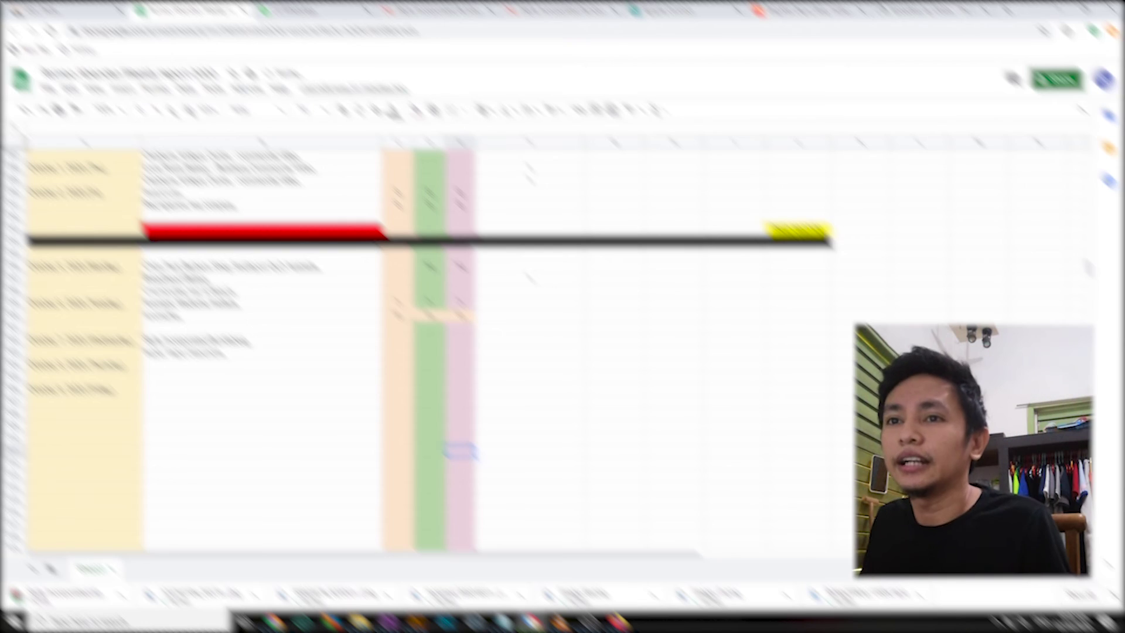
- In the online tracking spreadsheet, enter 1 in the orange, green and purple columns of the same job row
{"action": "left_click", "coordinate": [260, 291]}
{"action": "left_click", "coordinate": [398, 291]}
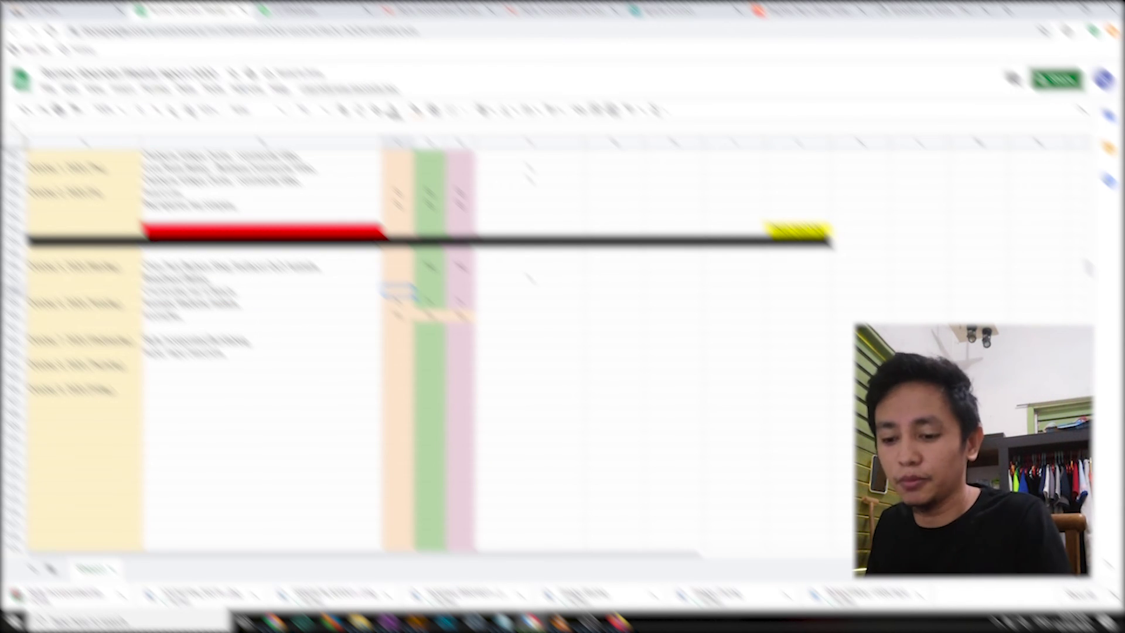
{"action": "type", "text": "1"}
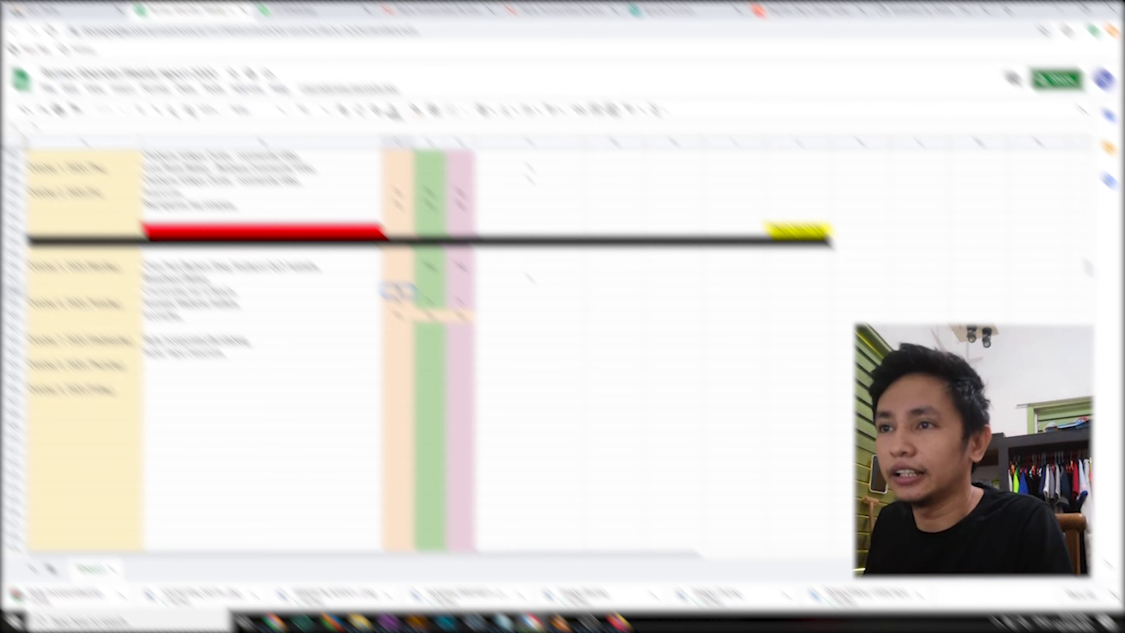
{"action": "key", "text": "Tab"}
{"action": "type", "text": "1"}
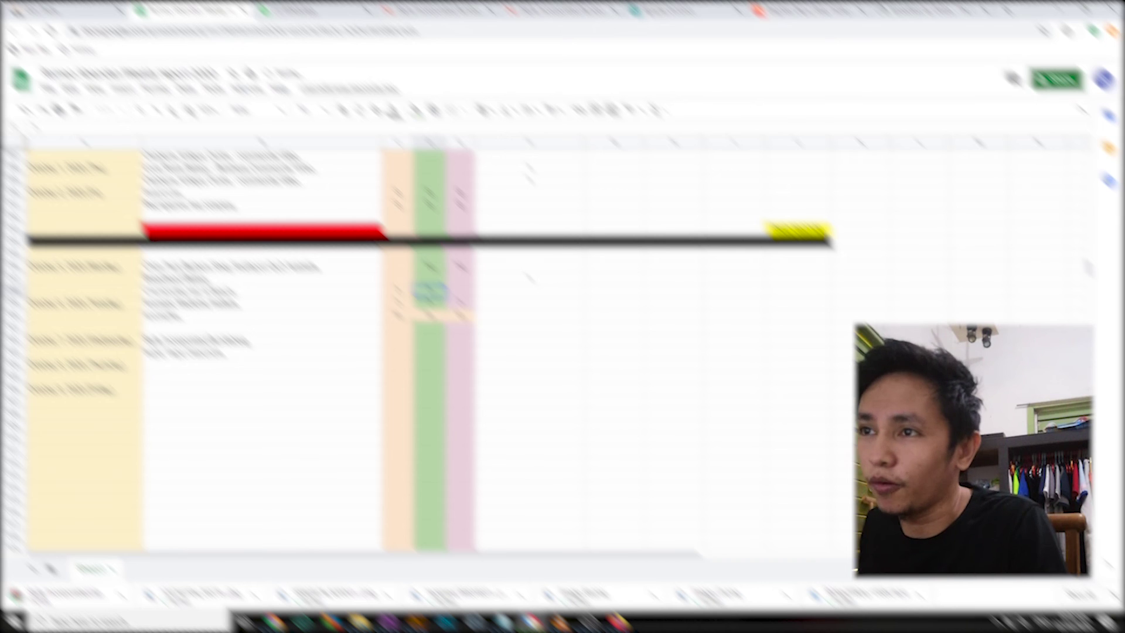
{"action": "key", "text": "Tab"}
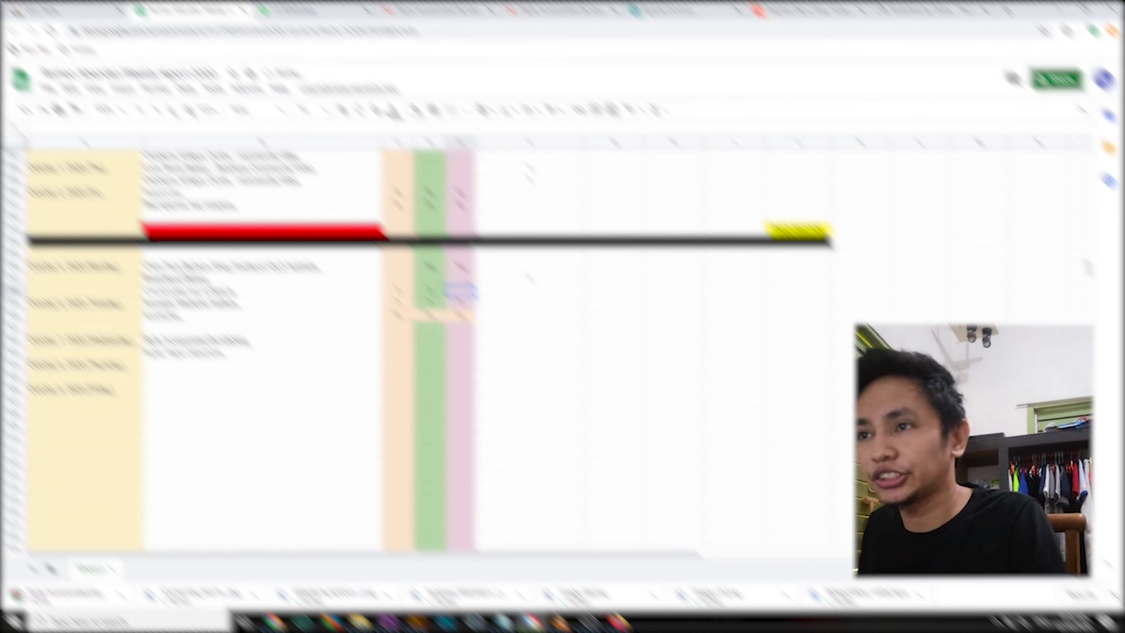
{"action": "type", "text": "1"}
{"action": "left_click", "coordinate": [530, 376]}
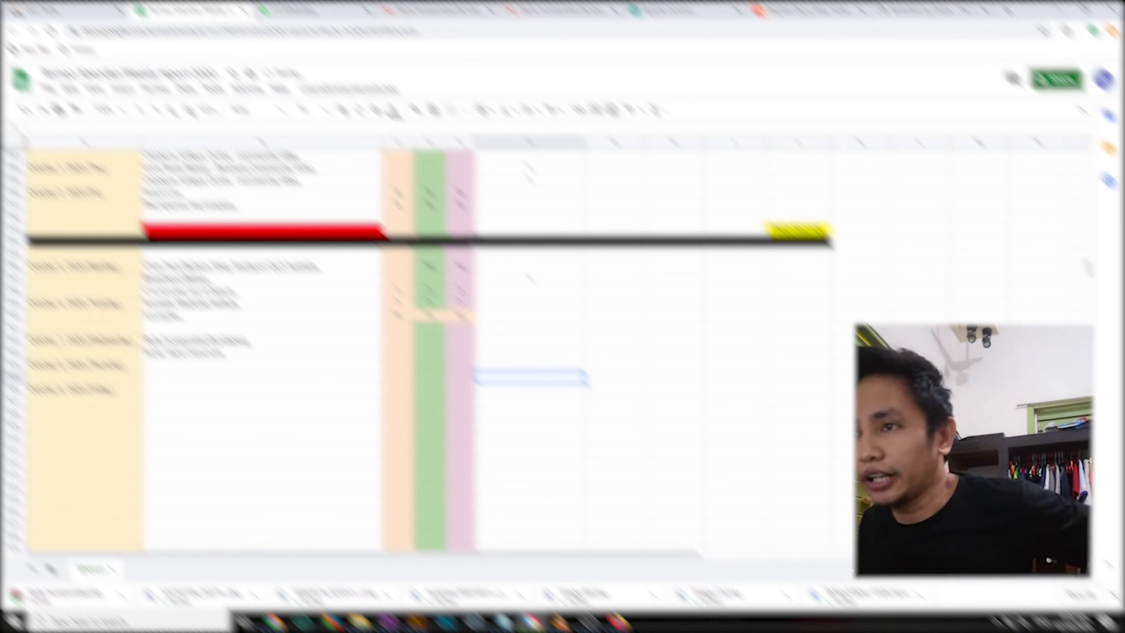
- Switch to the Lightroom folder window with the exported panoramas and reposition it on the desktop
{"action": "key", "text": "ctrl+6"}
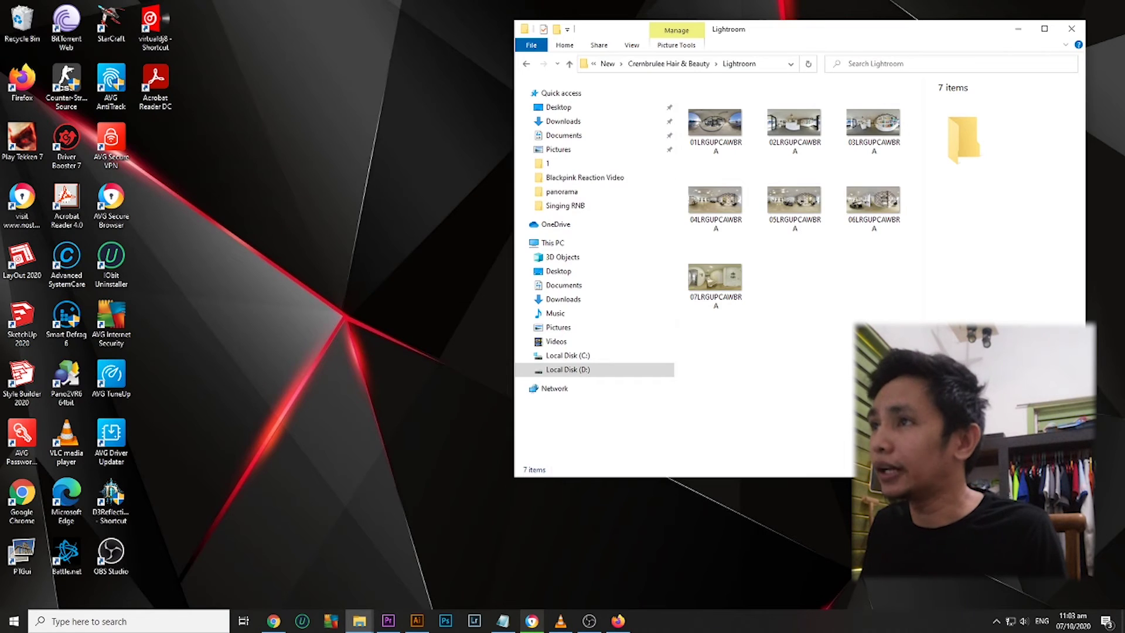
{"action": "left_click_drag", "start_coordinate": [721, 28], "coordinate": [747, 18]}
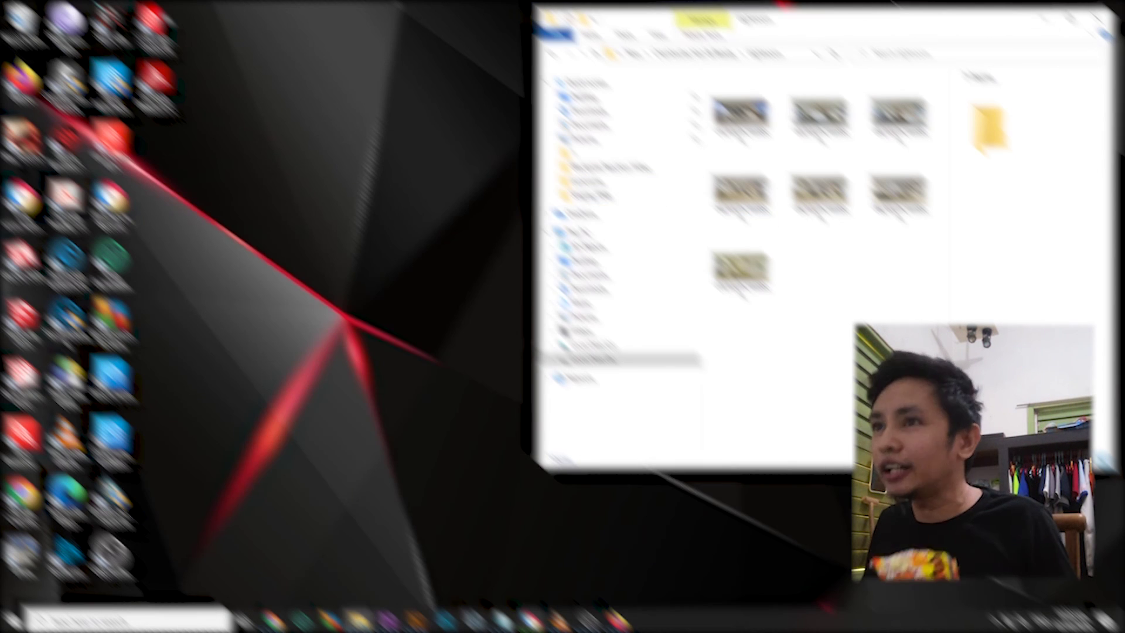
{"action": "right_click", "coordinate": [458, 191]}
{"action": "left_click", "coordinate": [498, 228]}
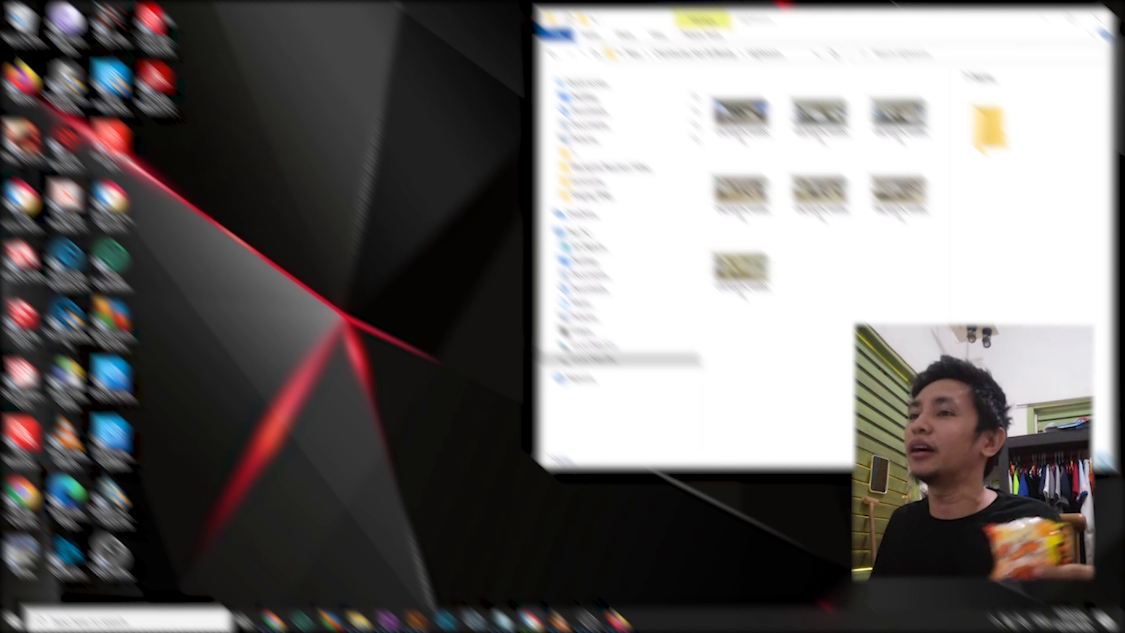